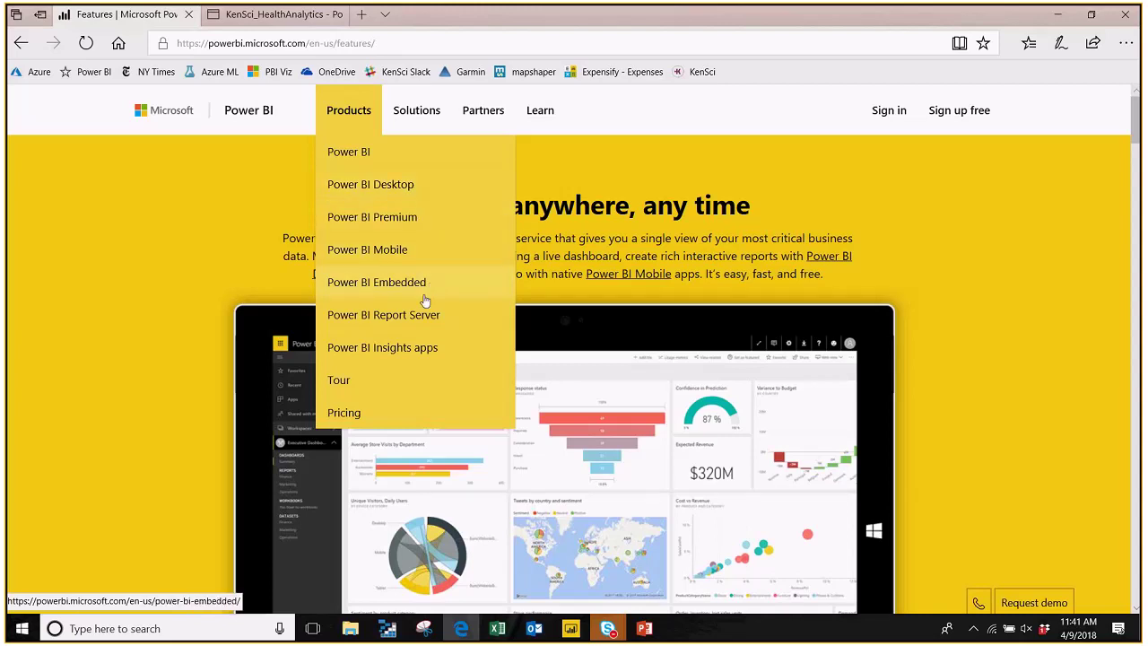
- Switch to Power BI Desktop, dismiss the start screen and show the Relationships view of the untitled report
left_click(574, 629)
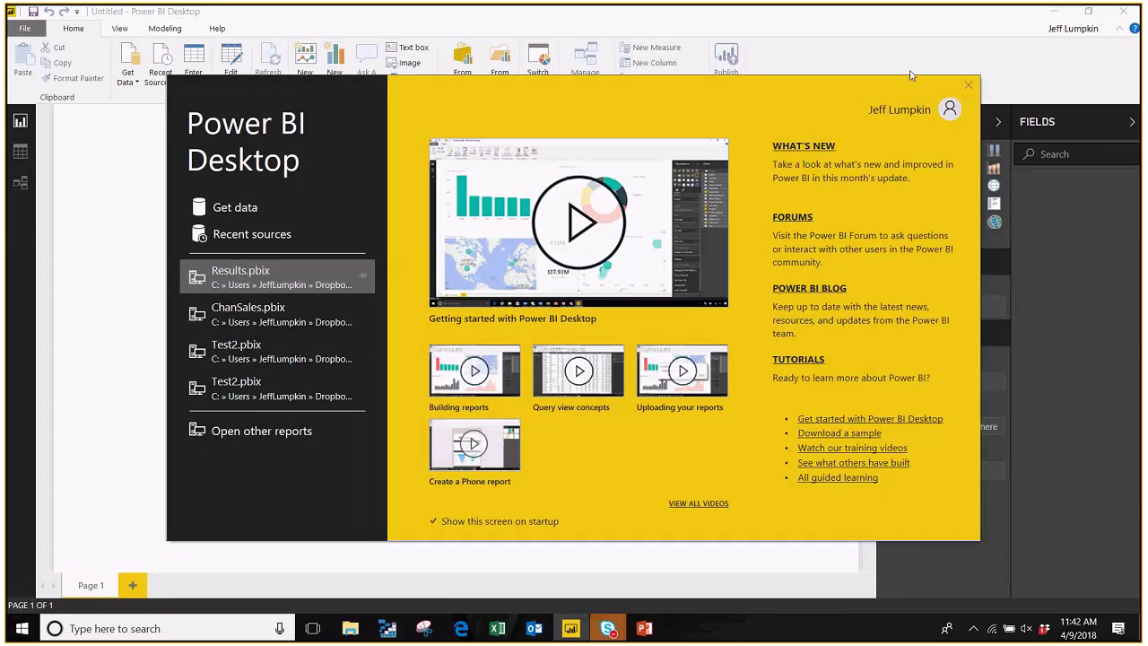
left_click(968, 85)
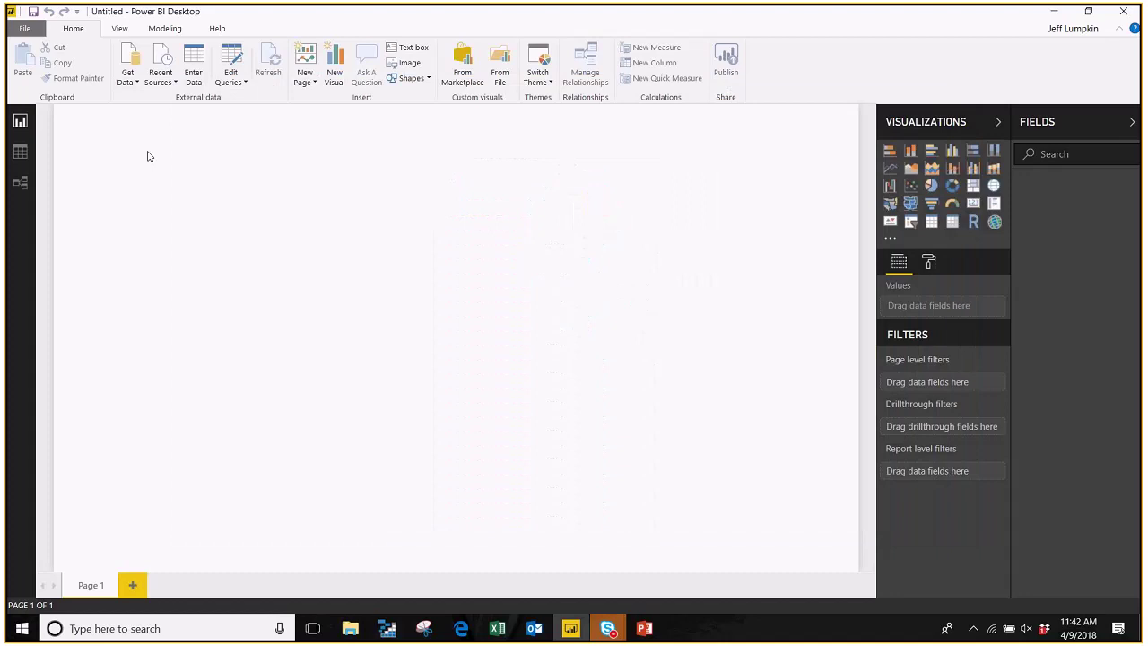
left_click(20, 182)
- Open the complete list of Get Data sources and look through the available connectors
left_click(126, 81)
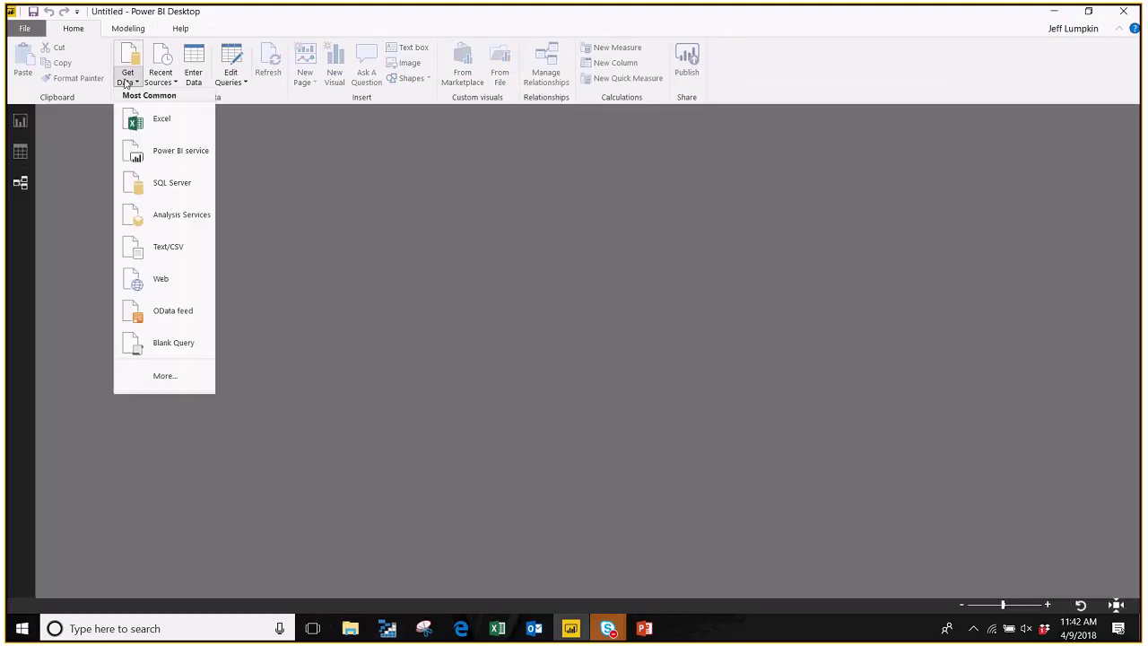
left_click(164, 375)
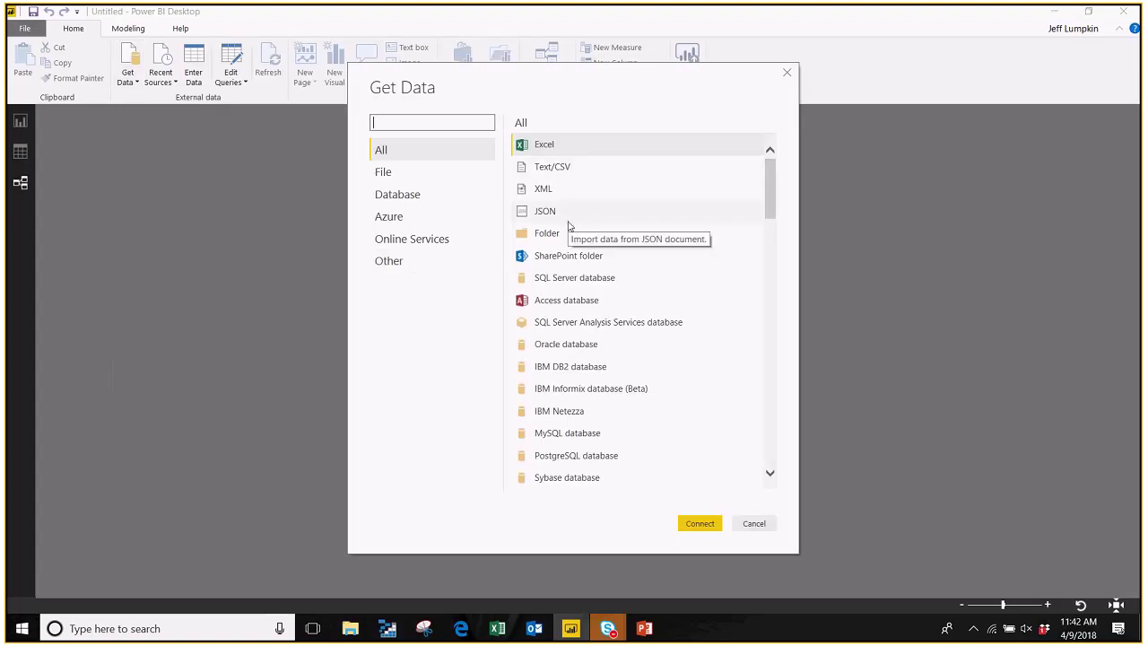
scroll(600, 356, "down", 1)
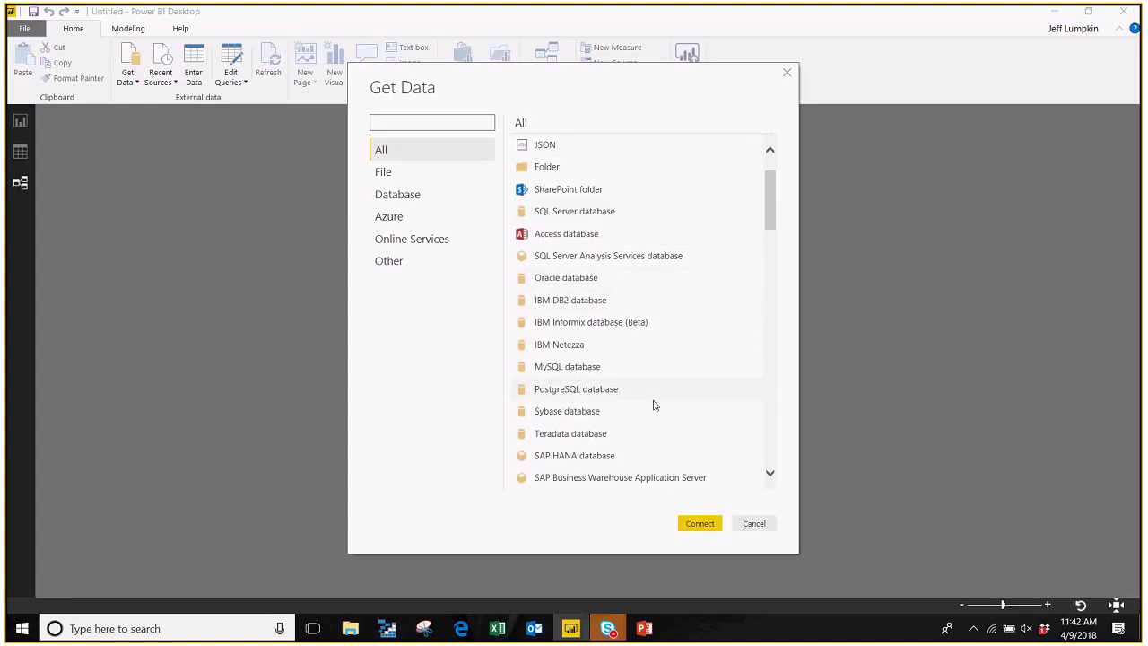
scroll(663, 408, "down", 4)
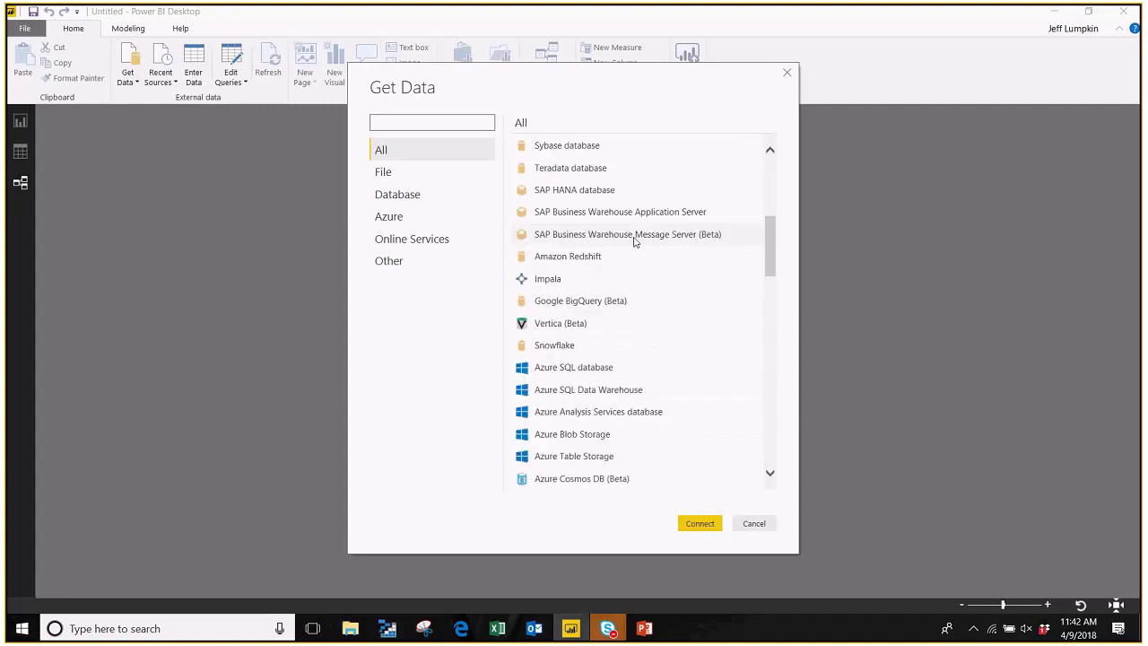
scroll(637, 260, "down", 1)
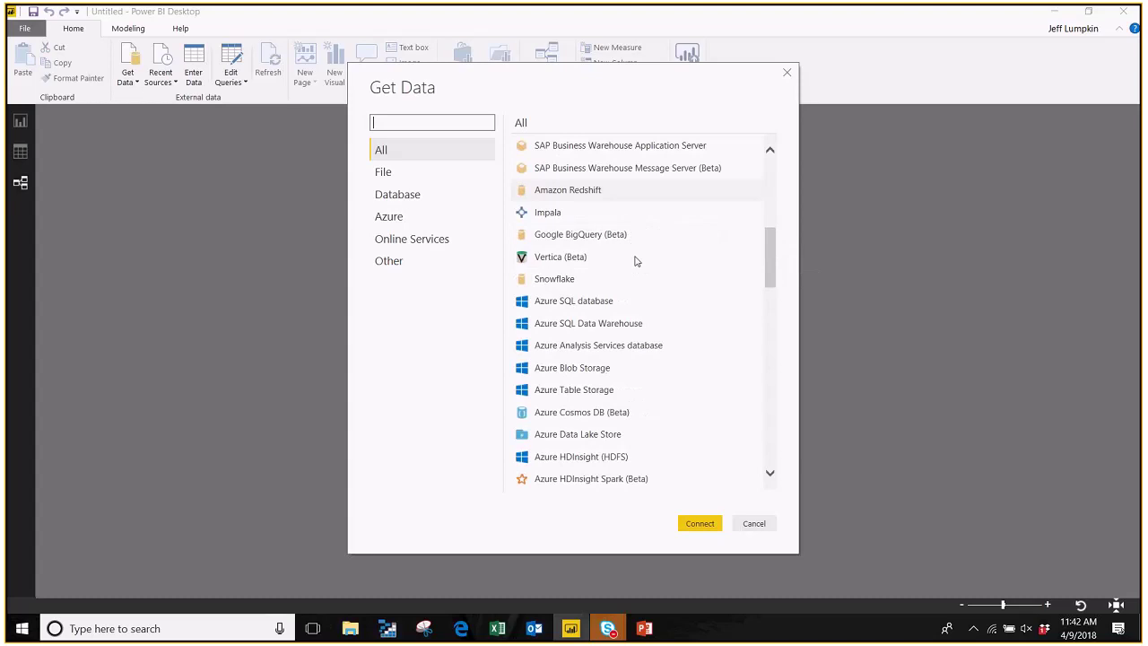
scroll(627, 274, "down", 2)
scroll(627, 279, "down", 2)
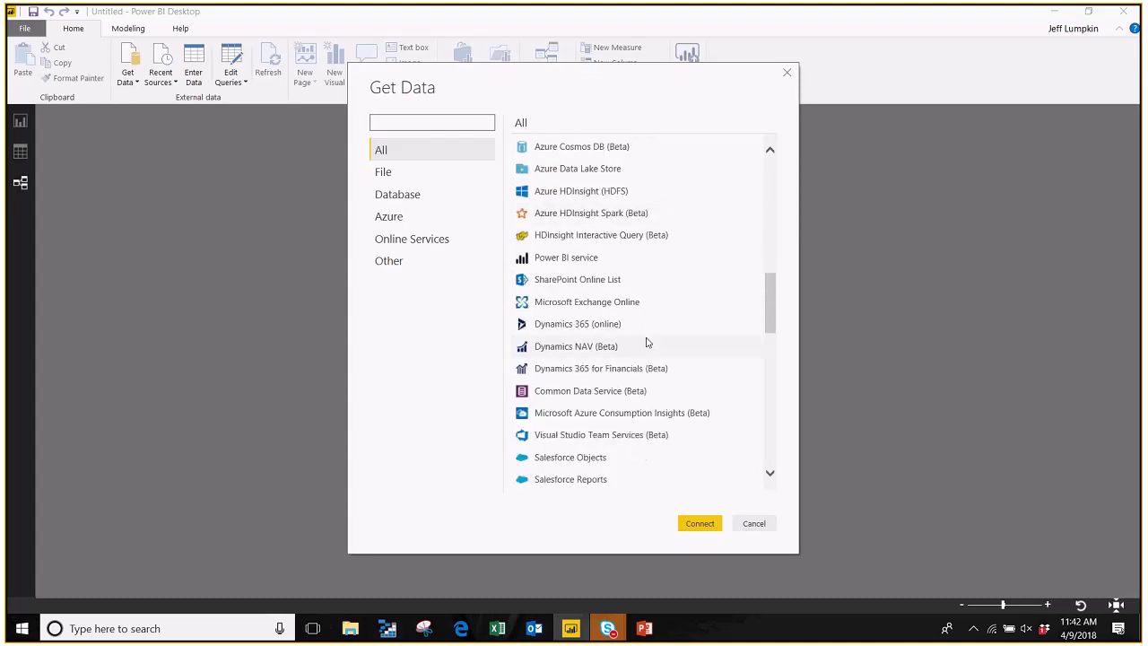
scroll(641, 314, "down", 3)
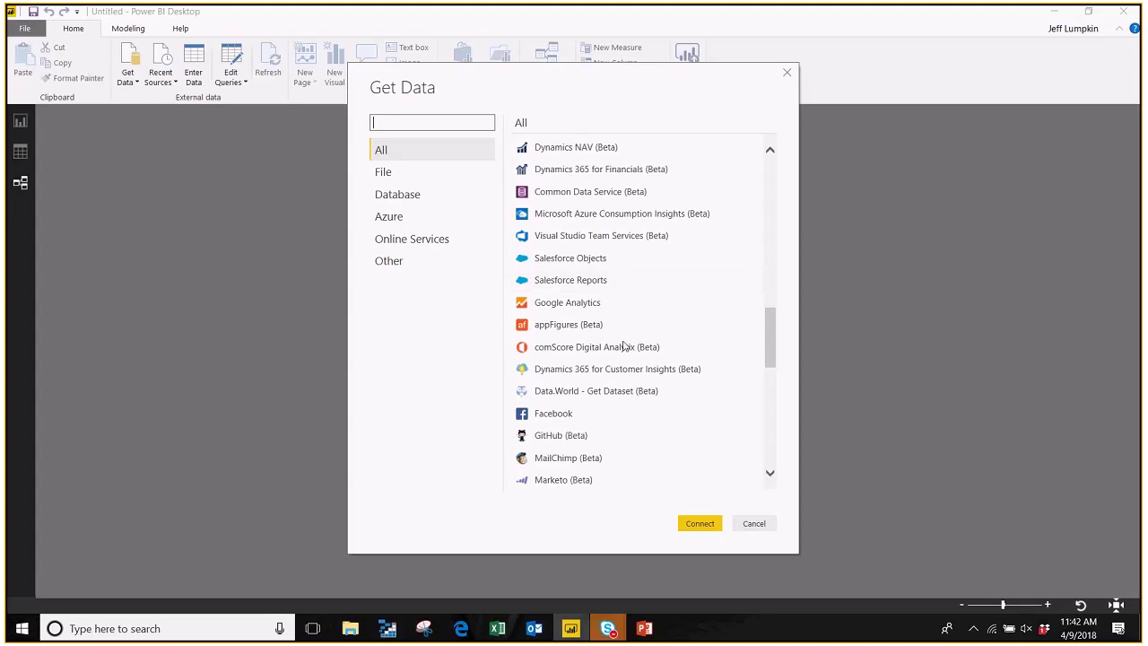
scroll(635, 329, "down", 8)
scroll(636, 334, "up", 15)
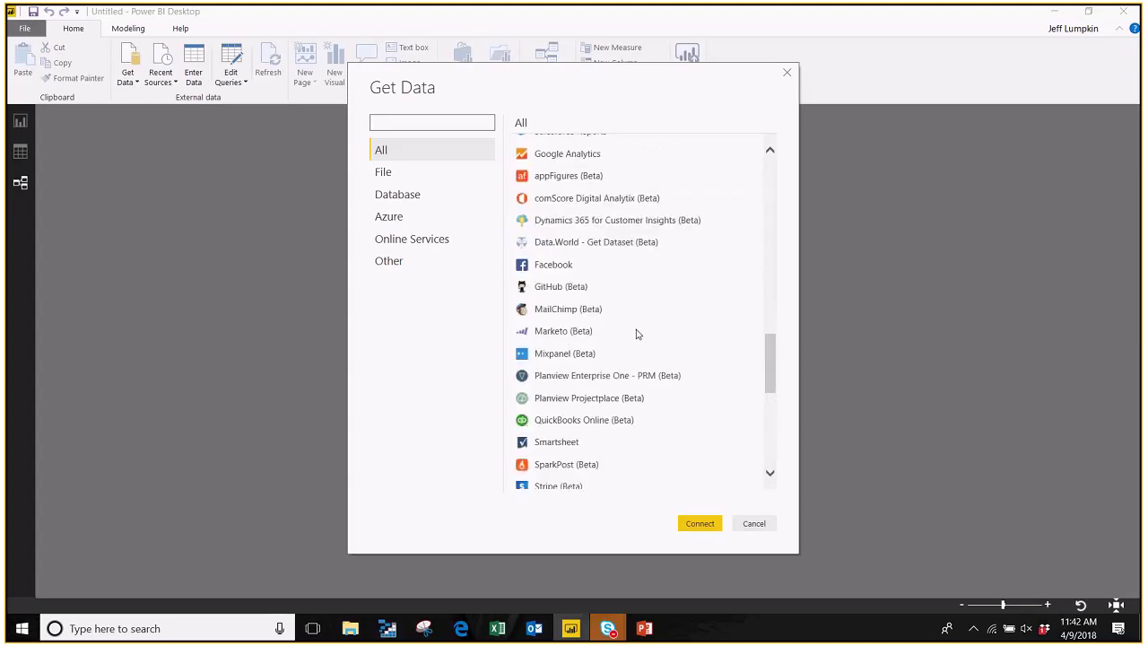
- Connect to the Excel workbook PracticeTablesV4 in the Power BI Course folder
left_click(566, 145)
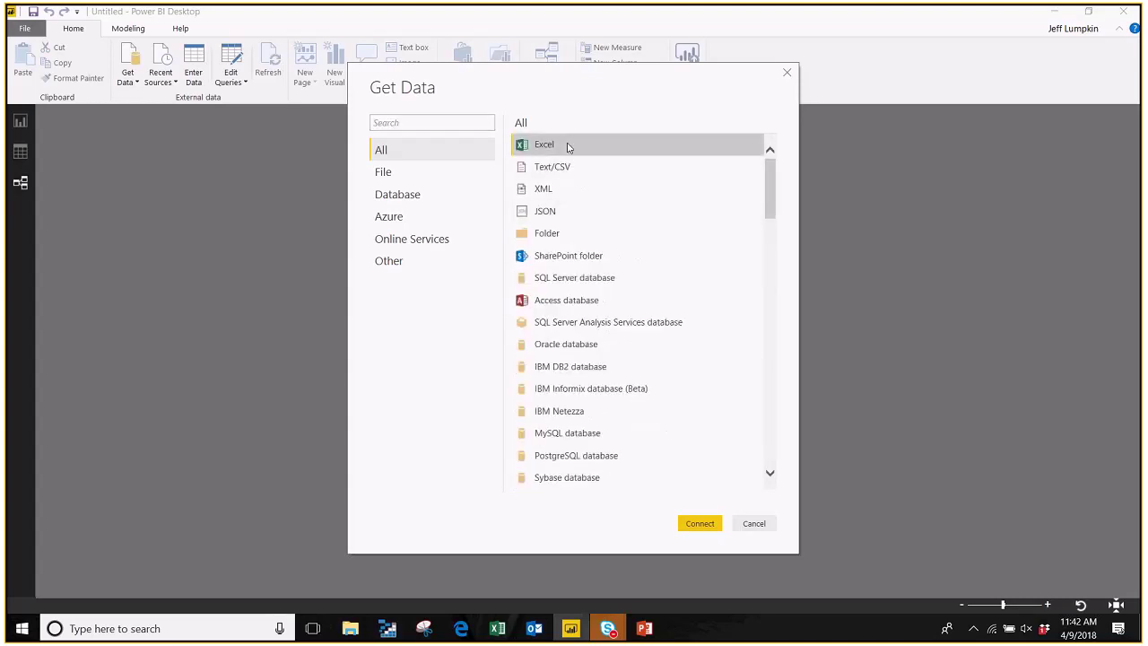
left_click(698, 524)
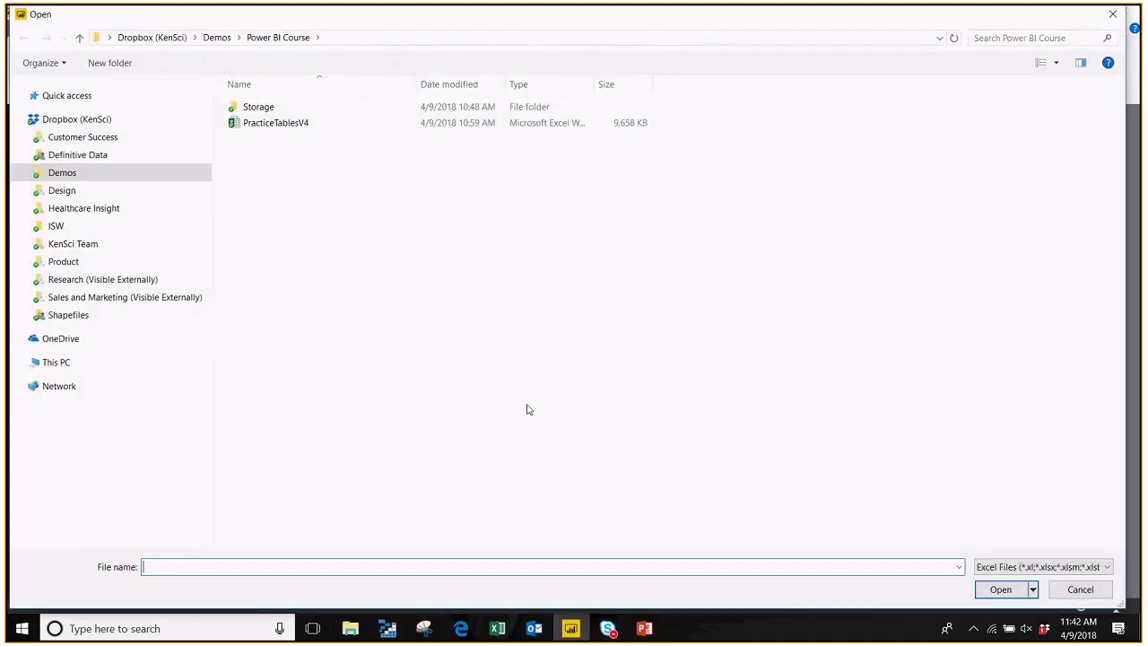
scroll(21, 215, "up", 1)
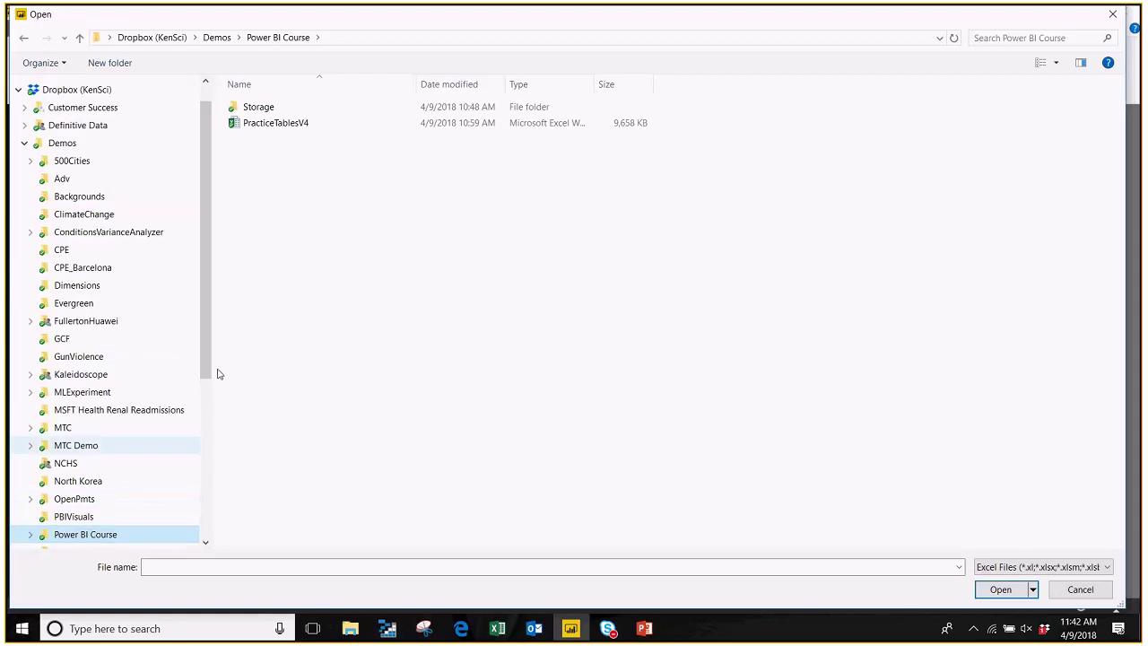
double_click(269, 123)
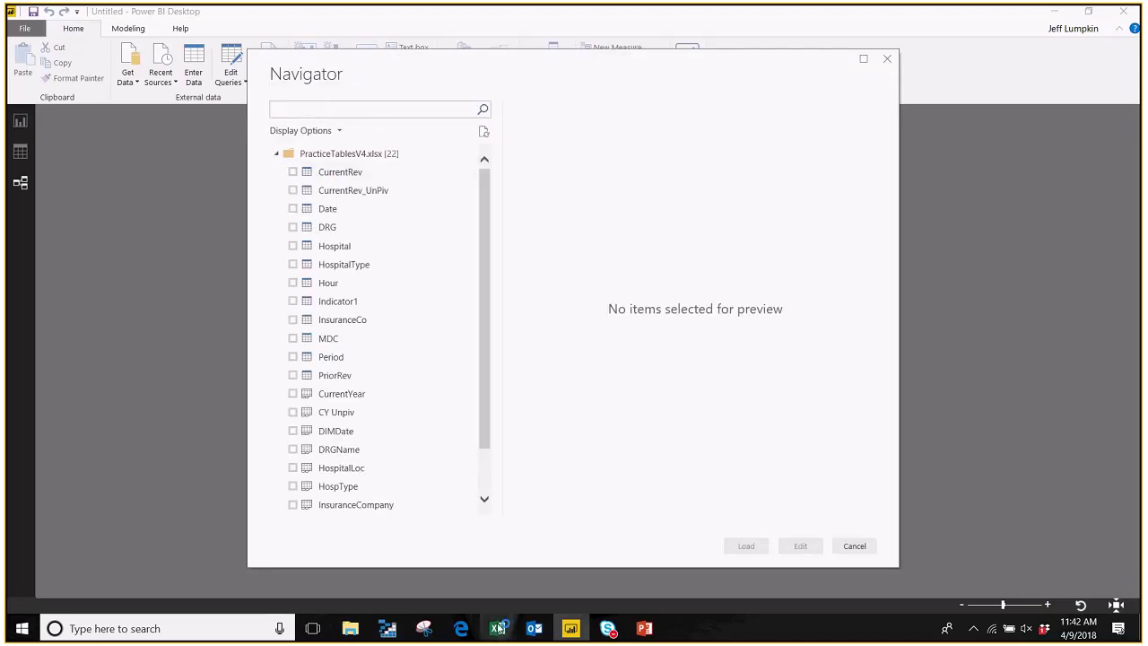
- Switch to Excel and examine how the Month Name and Period data on the Month sheet is set up as a table
mouse_move(500, 628)
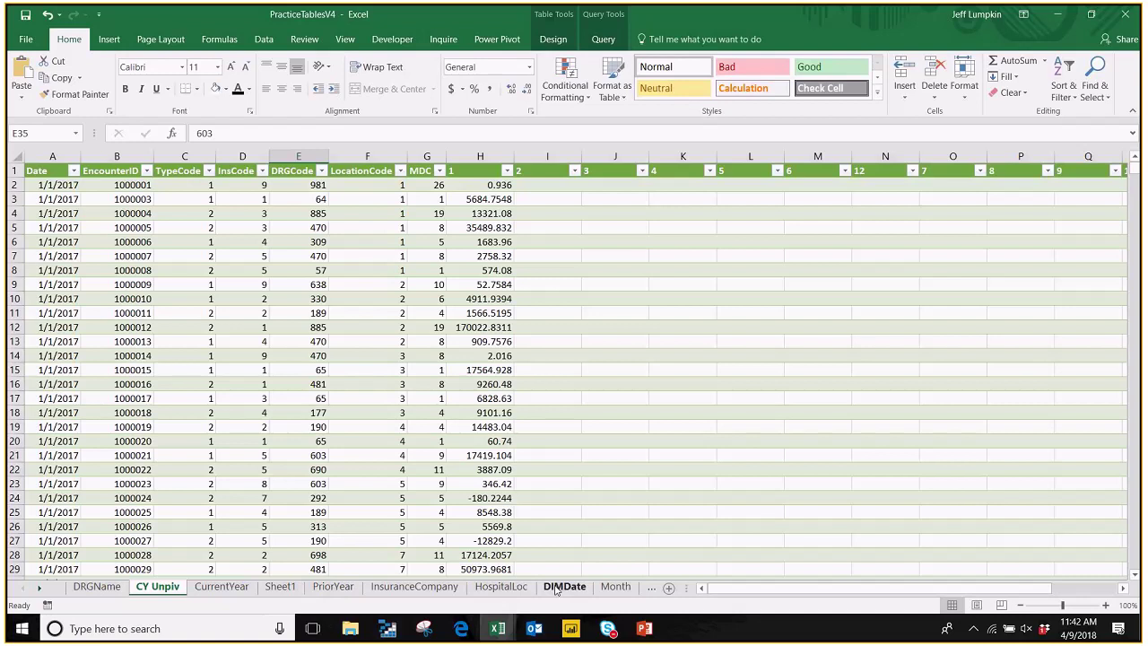
left_click(555, 587)
key("ctrl+Page_Down")
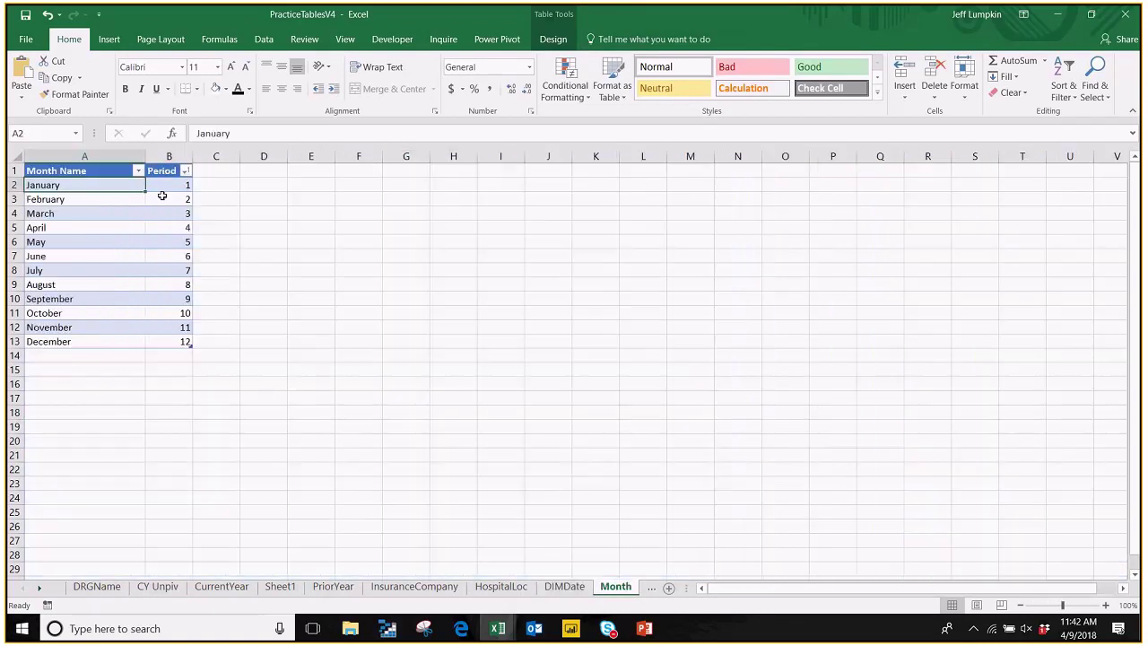
left_click_drag(87, 171, 92, 341)
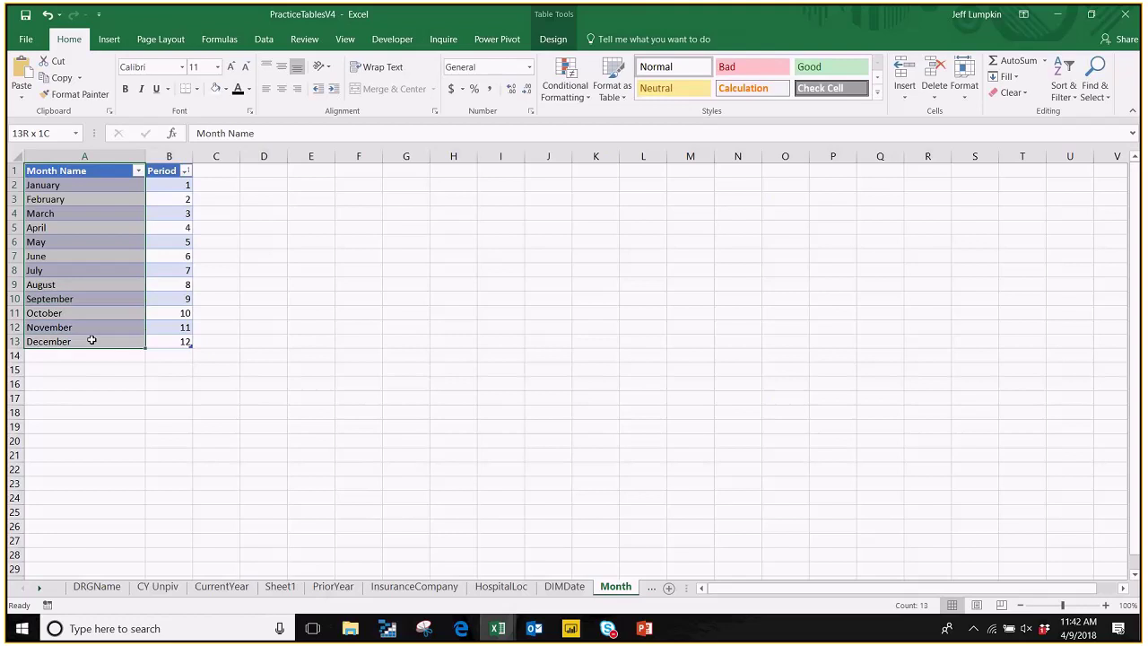
left_click(168, 171)
left_click_drag(69, 173, 167, 343)
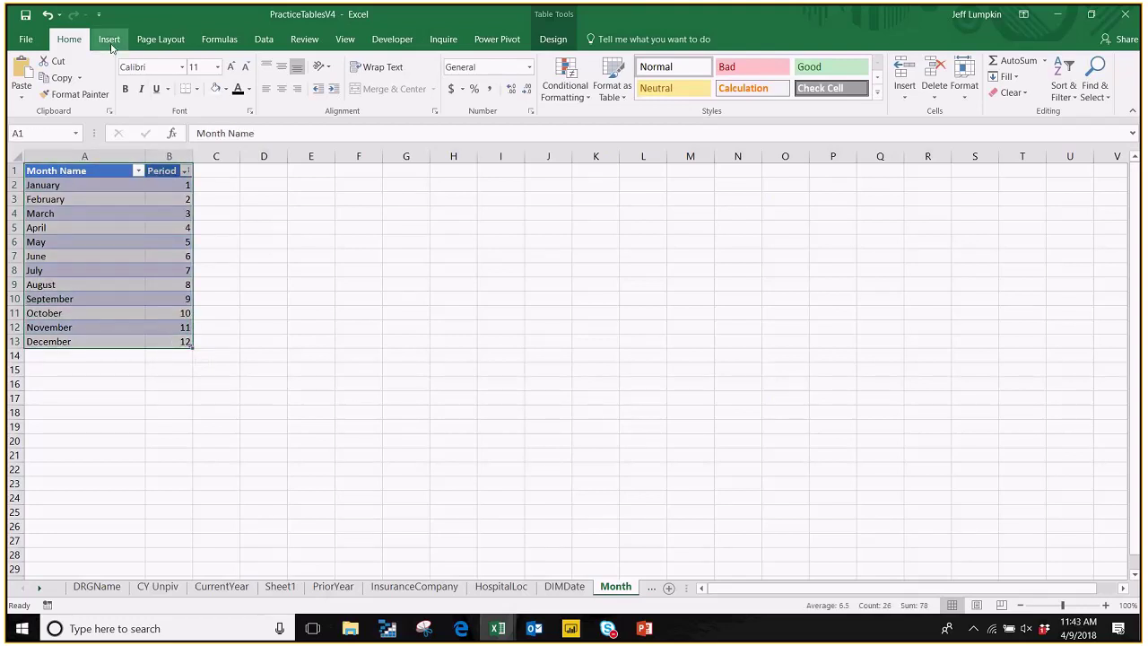
left_click(108, 38)
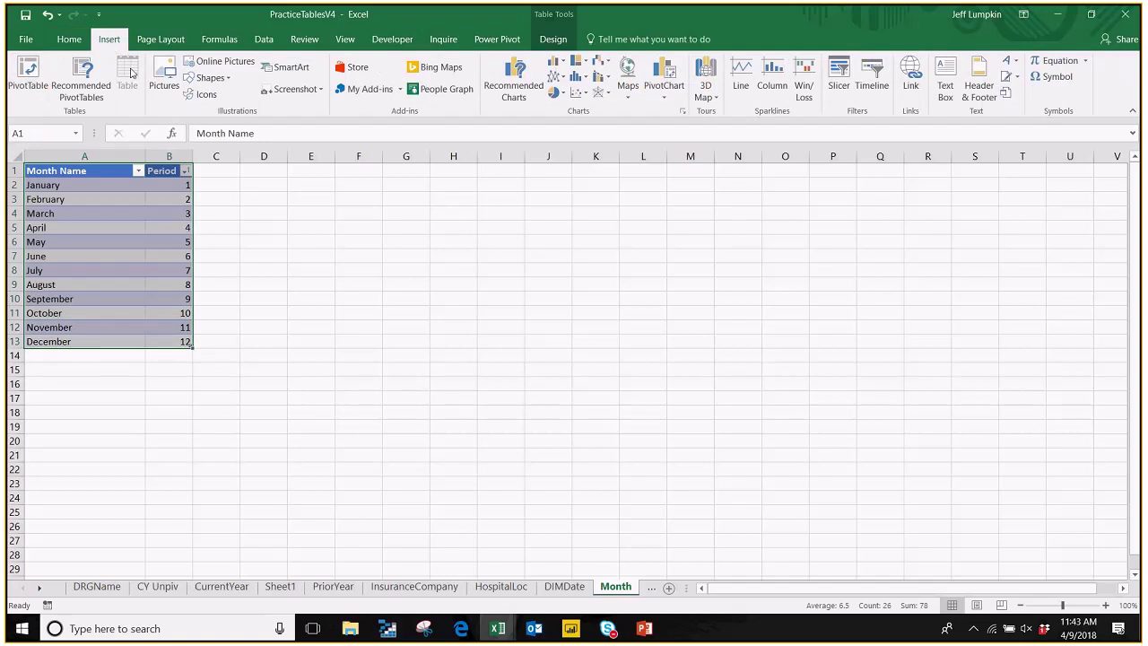
left_click(552, 39)
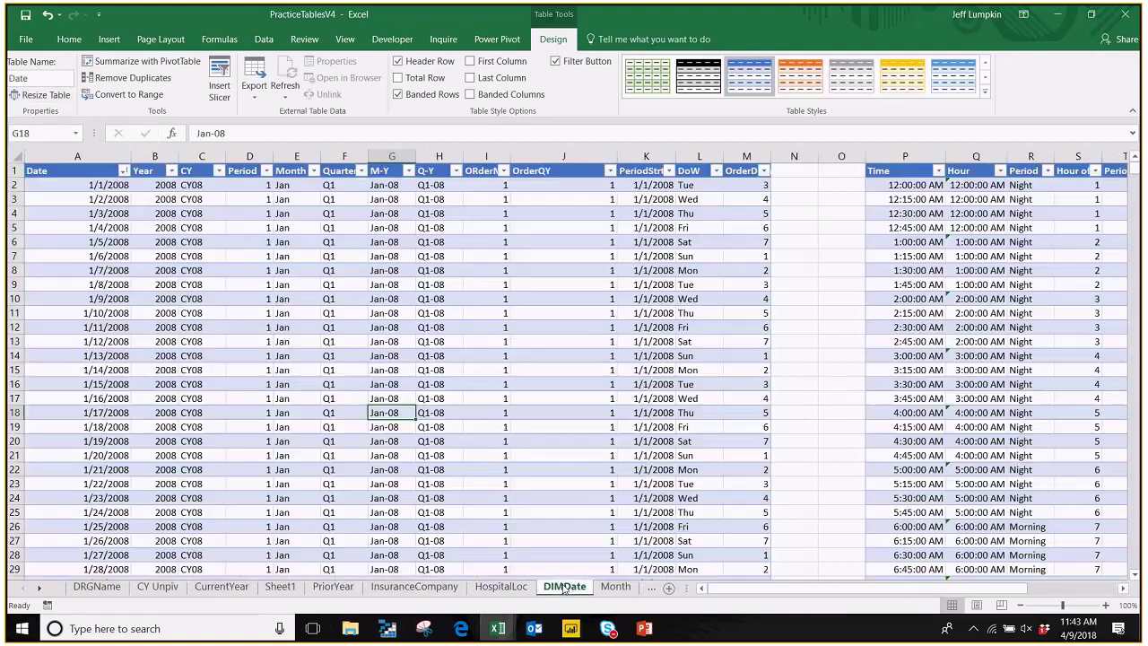
- Examine the table names and contents on the DIMDate and HospitalLoc sheets
left_click(564, 587)
left_click(344, 340)
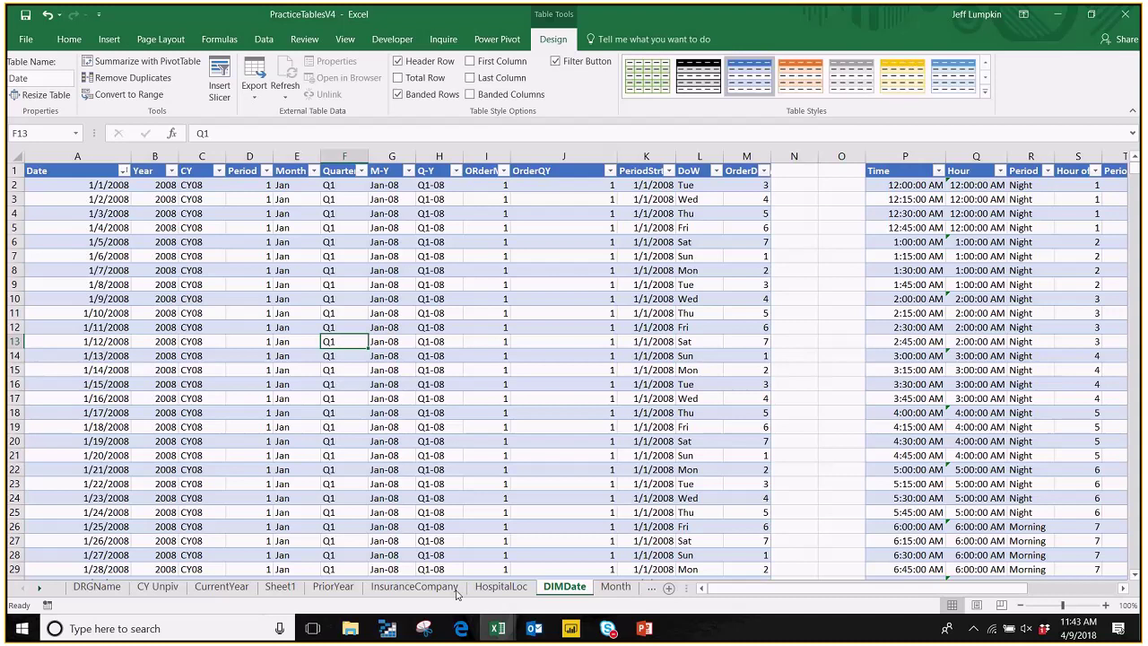
left_click(500, 586)
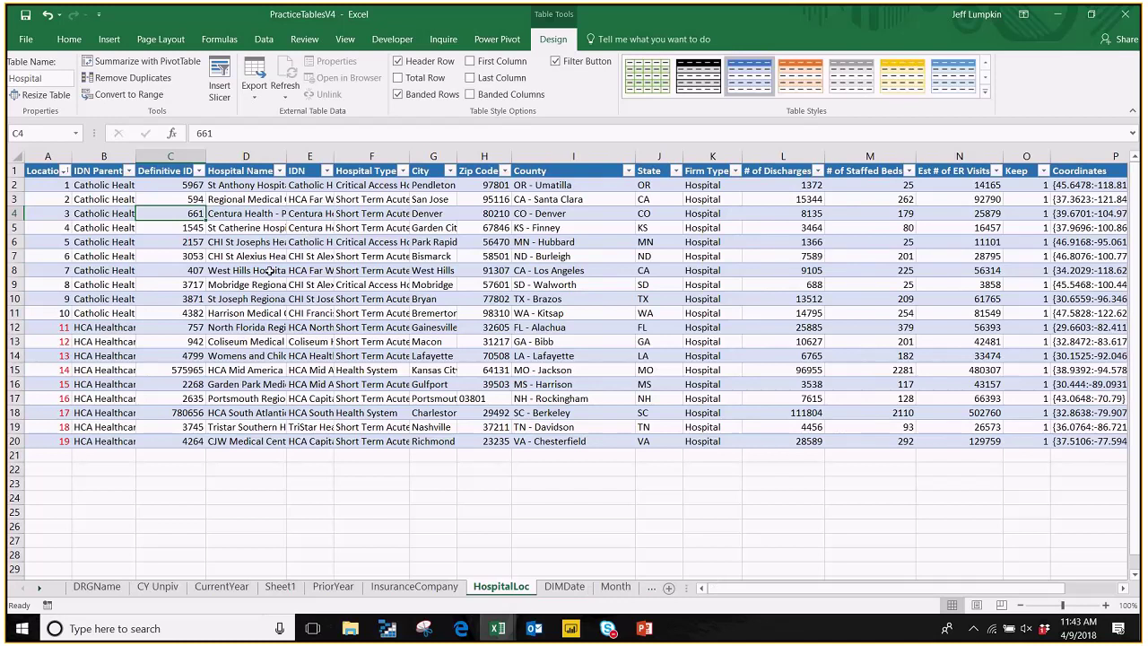
- Switch back to Power BI Desktop and open the PriorRev and CurrentRev_UnPiv tables for editing in Power Query Editor
left_click(566, 628)
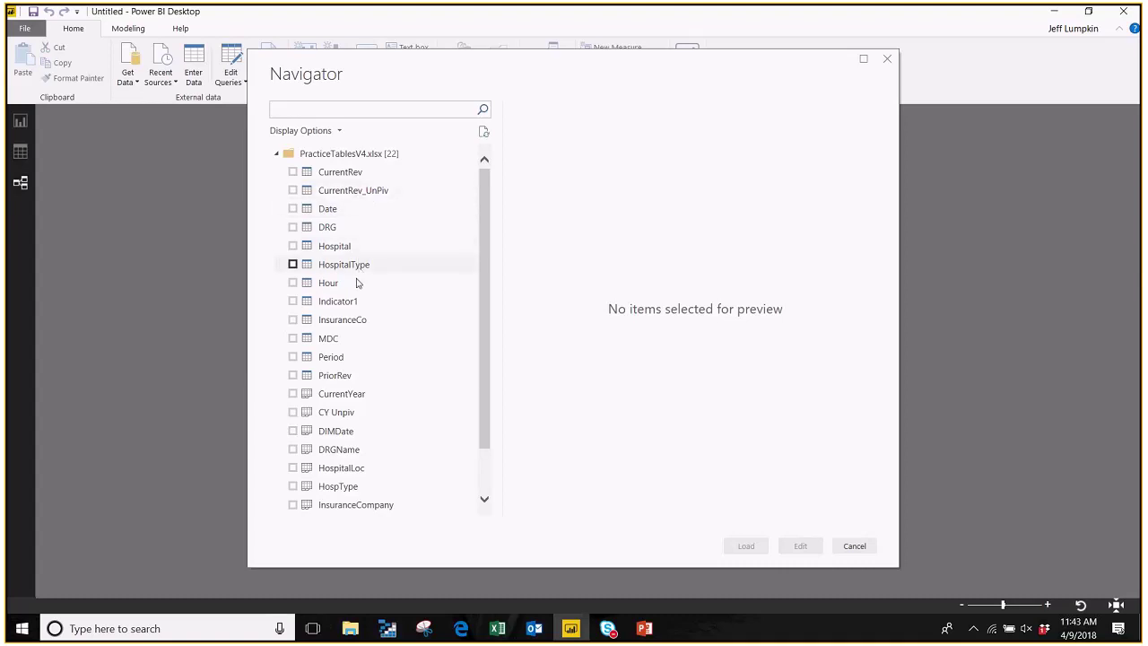
left_click(292, 375)
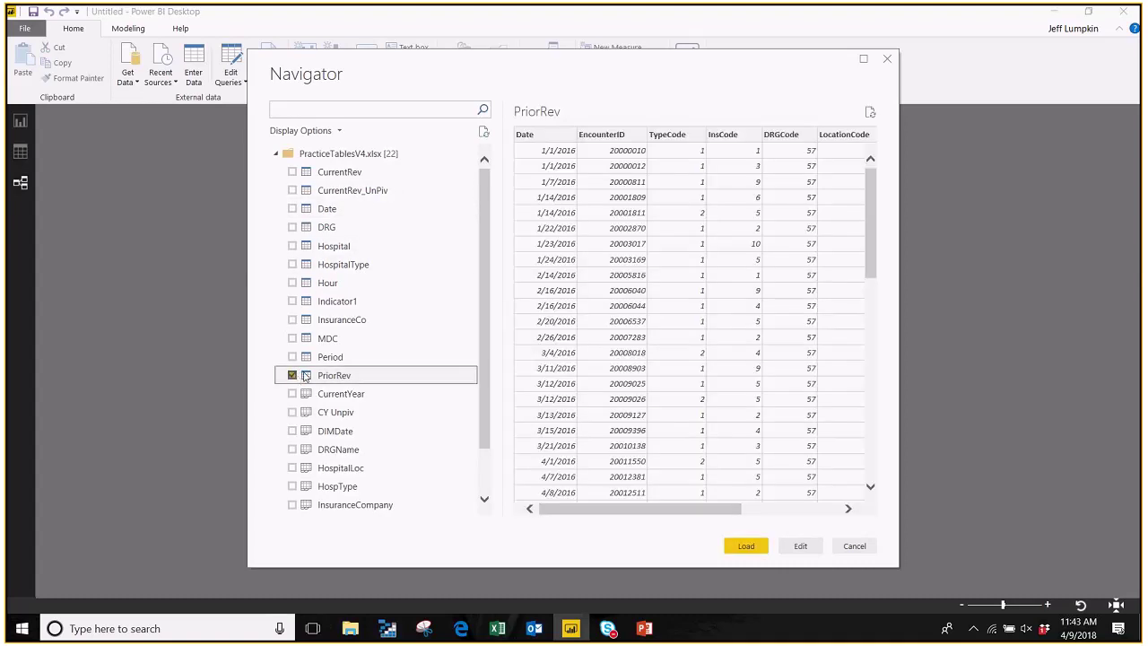
left_click(292, 191)
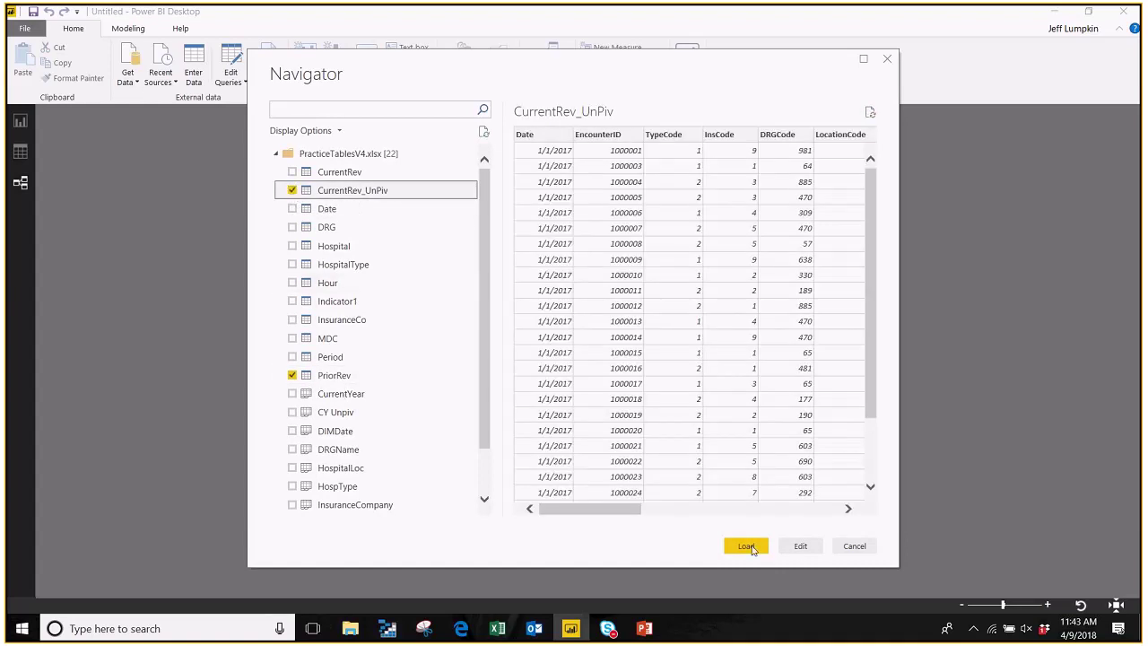
left_click(800, 546)
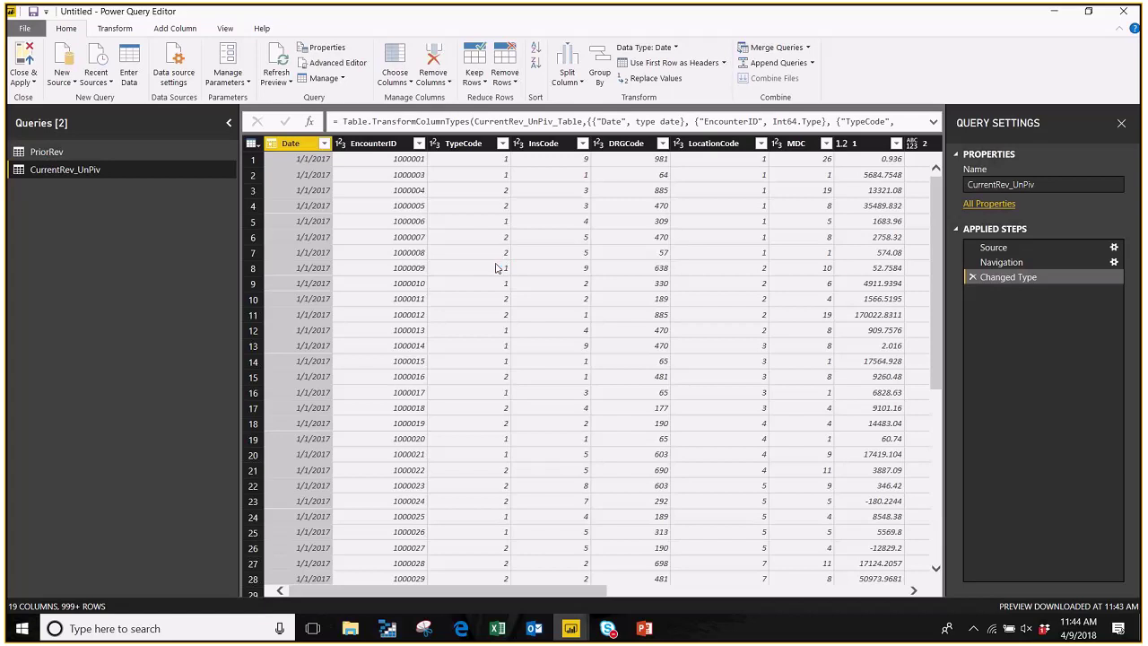
- Compare the columns of the PriorRev query with those of the CurrentRev_UnPiv query
left_click(74, 157)
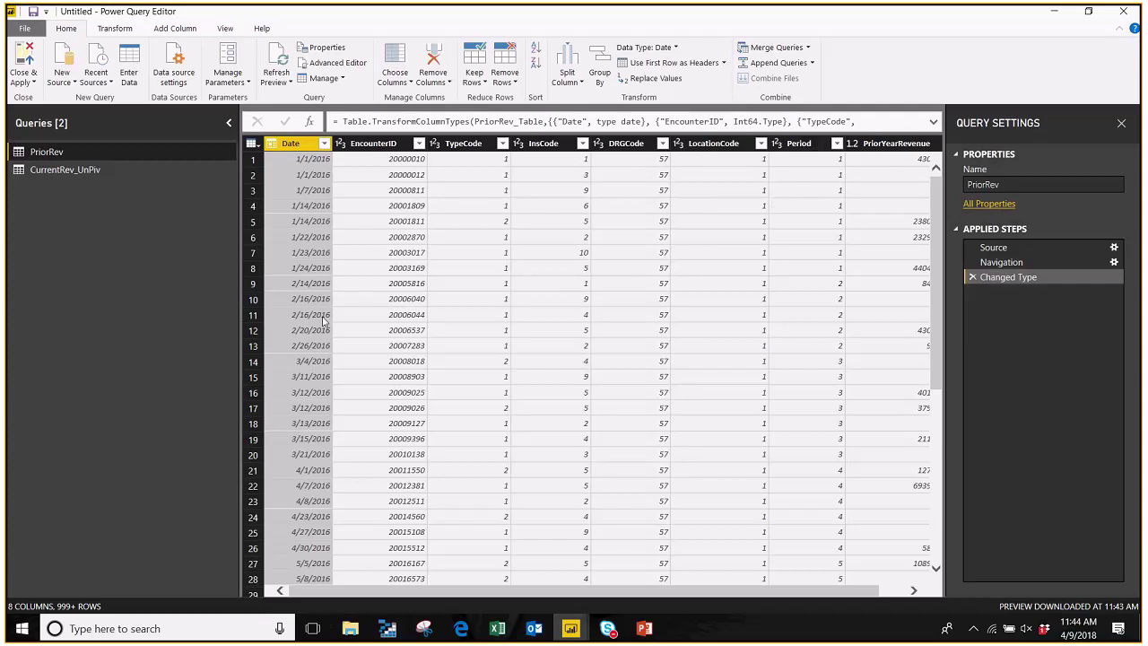
scroll(592, 359, "right", 1)
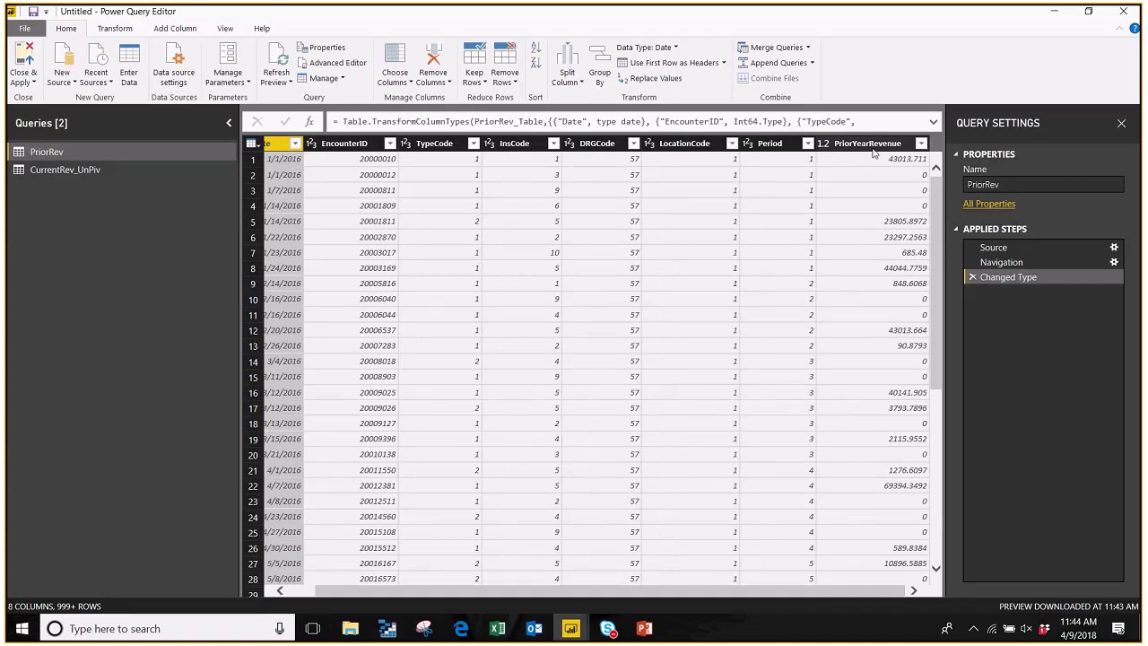
left_click(43, 171)
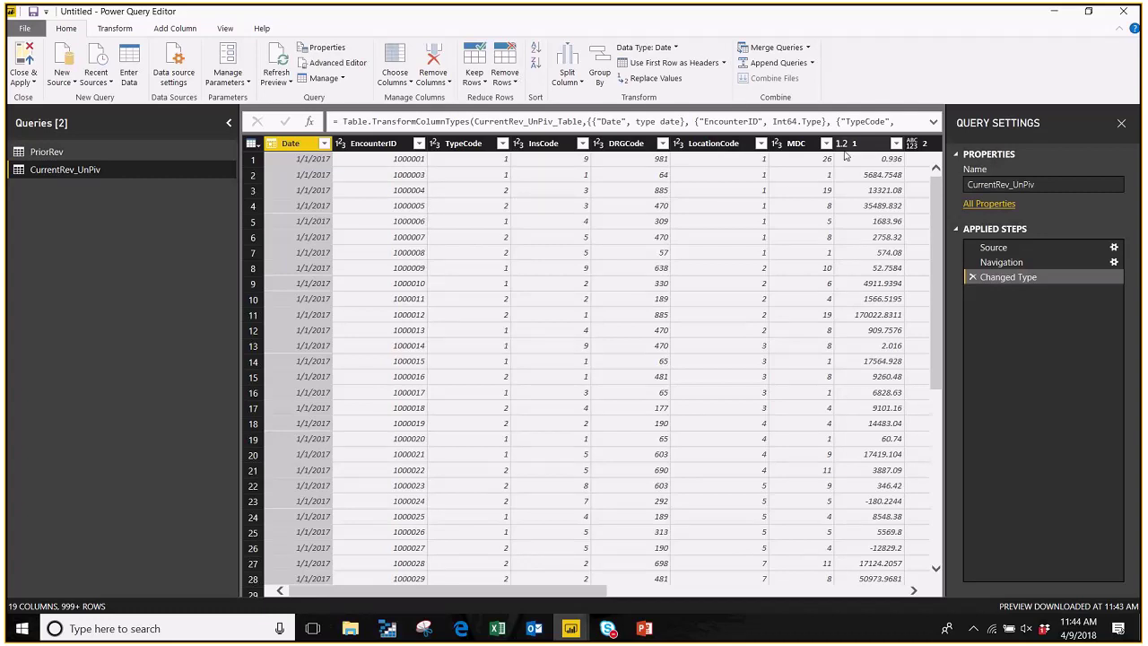
left_click_drag(544, 593, 704, 591)
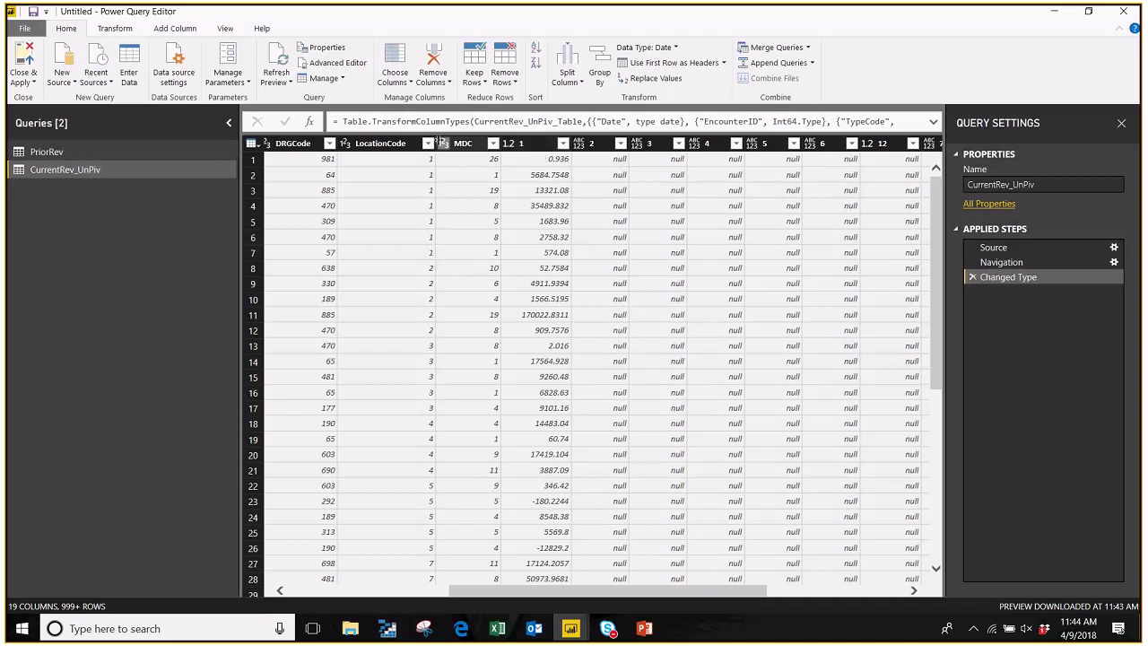
- Select the columns from MDC back to Date in the CurrentRev_UnPiv query
left_click(454, 143)
key("shift+Left")
key("shift+Left")
key("shift+Left")
key("shift+Left")
key("shift+Left")
key("shift+Left")
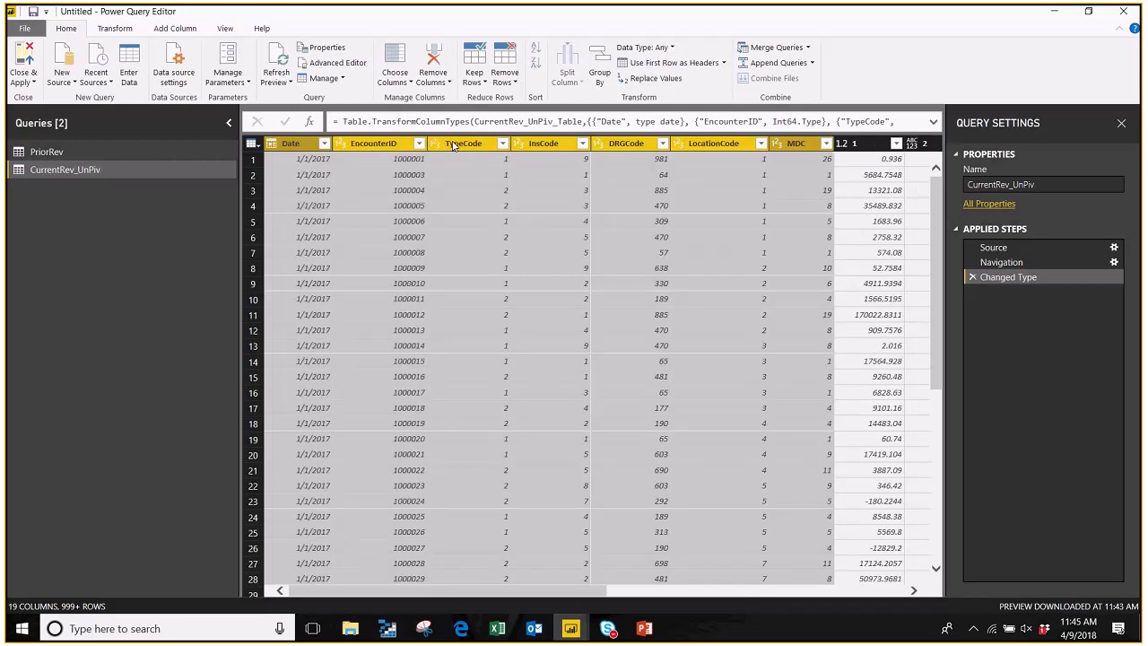
- Unpivot all the numbered month columns, from column 1 through column 11 at the end, in the CurrentRev_UnPiv query
key("Right")
key("Right")
key("Right")
key("Right")
key("Right")
key("Right")
key("Right")
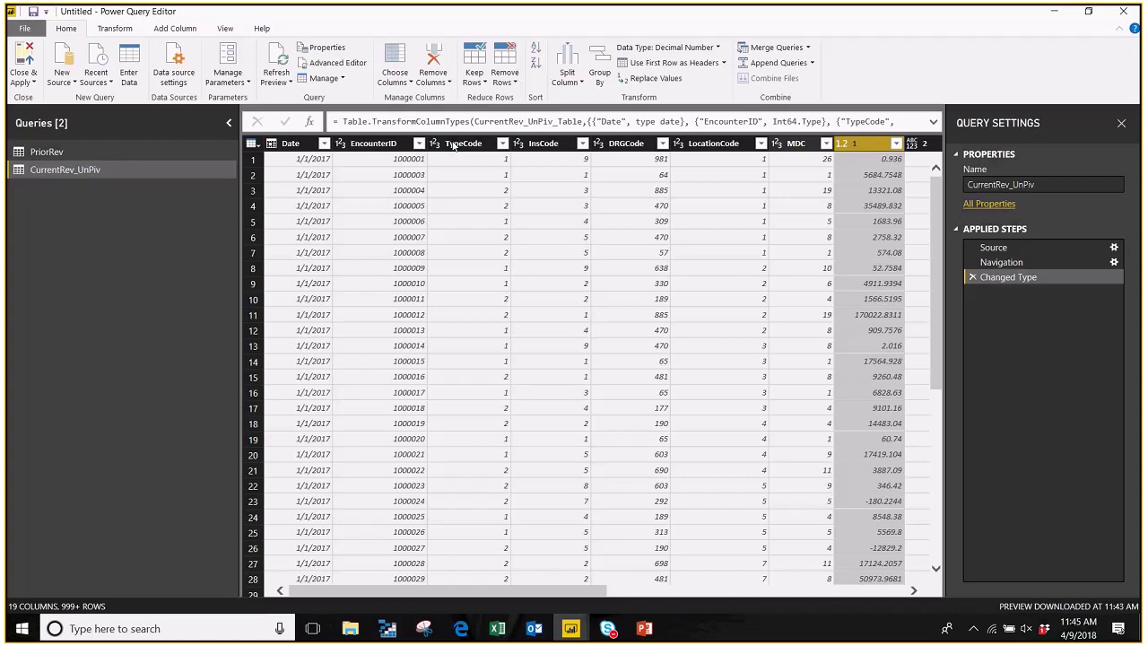
key("shift+Right")
key("shift+Right")
key("shift+Right")
key("shift+Right")
key("shift+Right")
key("shift+Right")
key("shift+Right")
key("shift+Right")
key("shift+Right")
key("shift+Right")
key("shift+Right")
key("shift+Right")
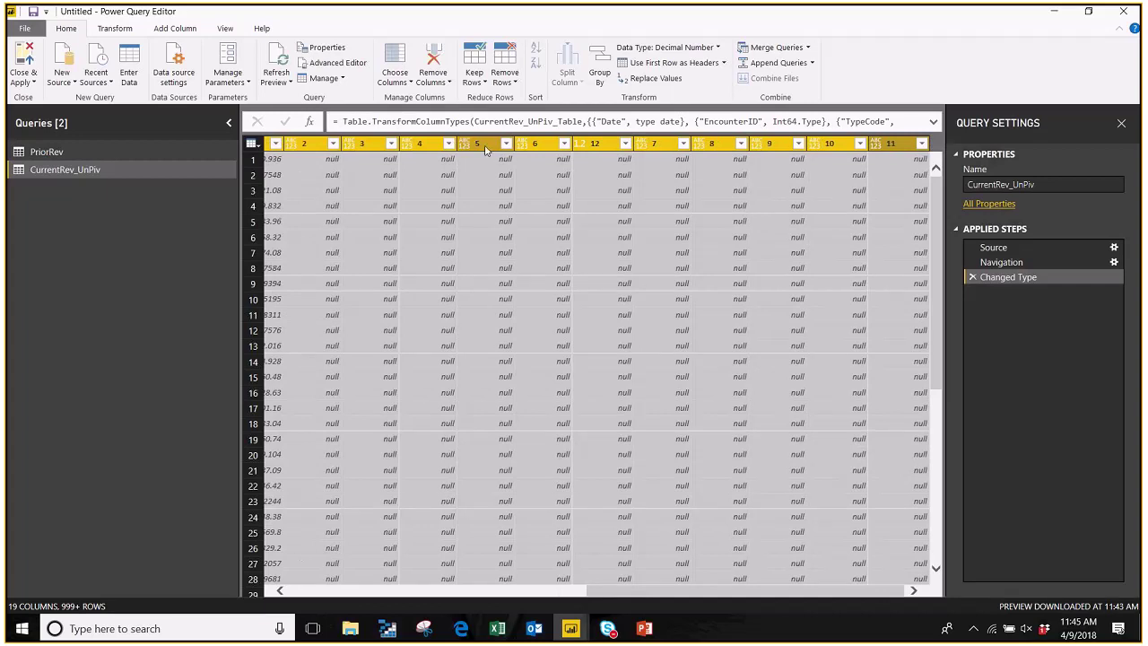
right_click(480, 149)
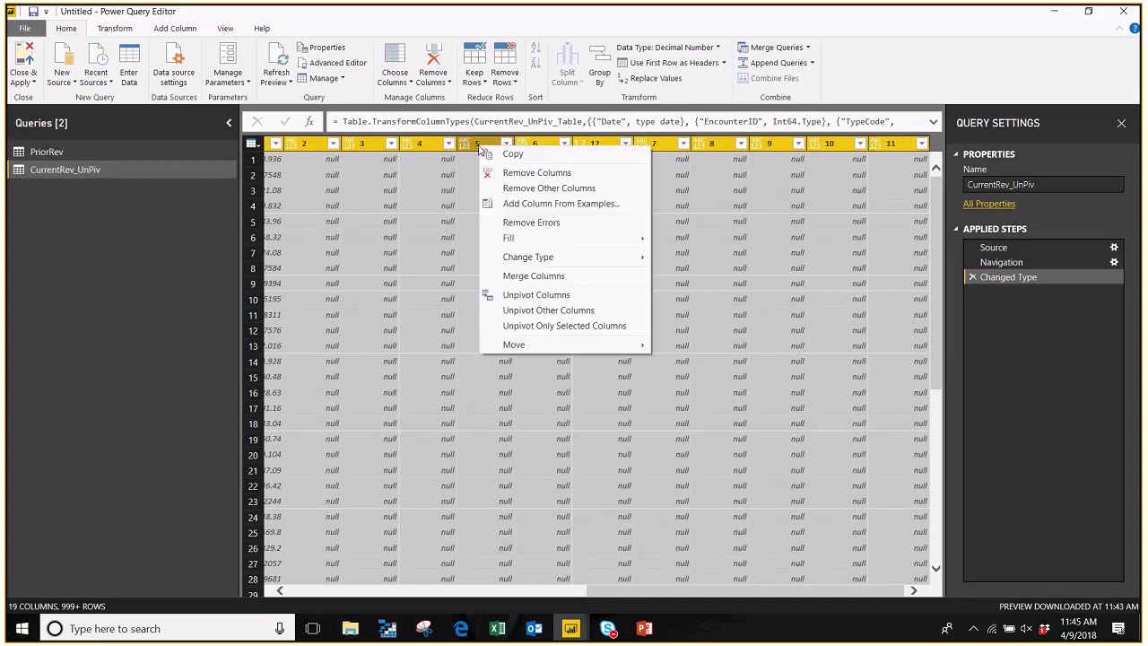
left_click(517, 295)
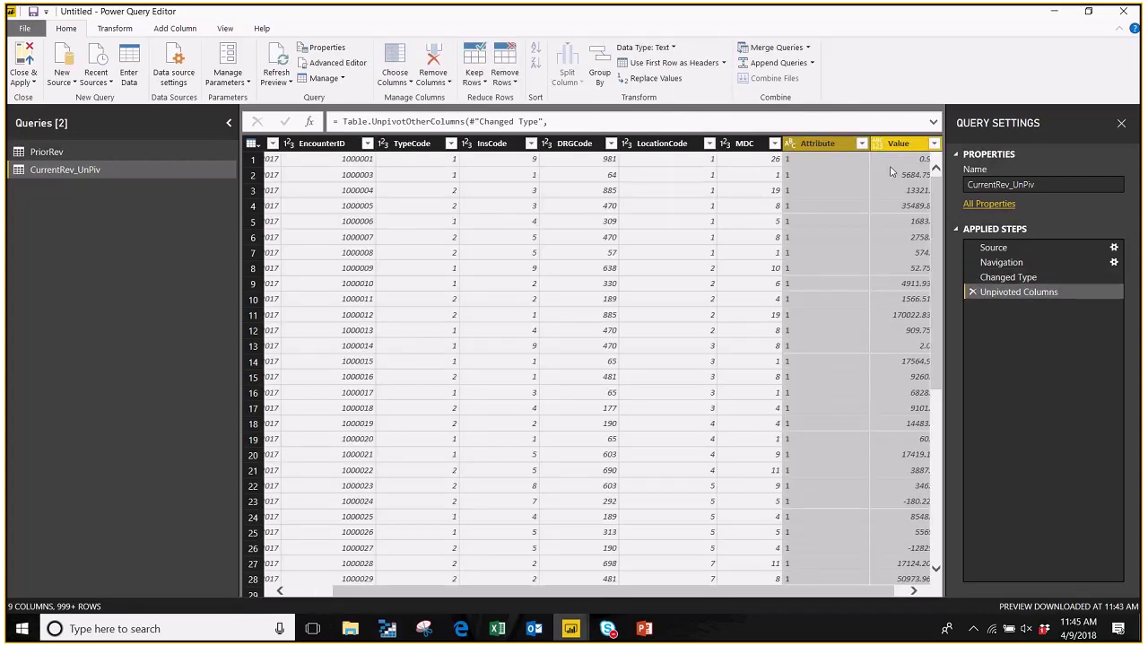
- Rename the Attribute column of the CurrentRev_UnPiv query to Period and change its data type to Whole Number
left_click(825, 149)
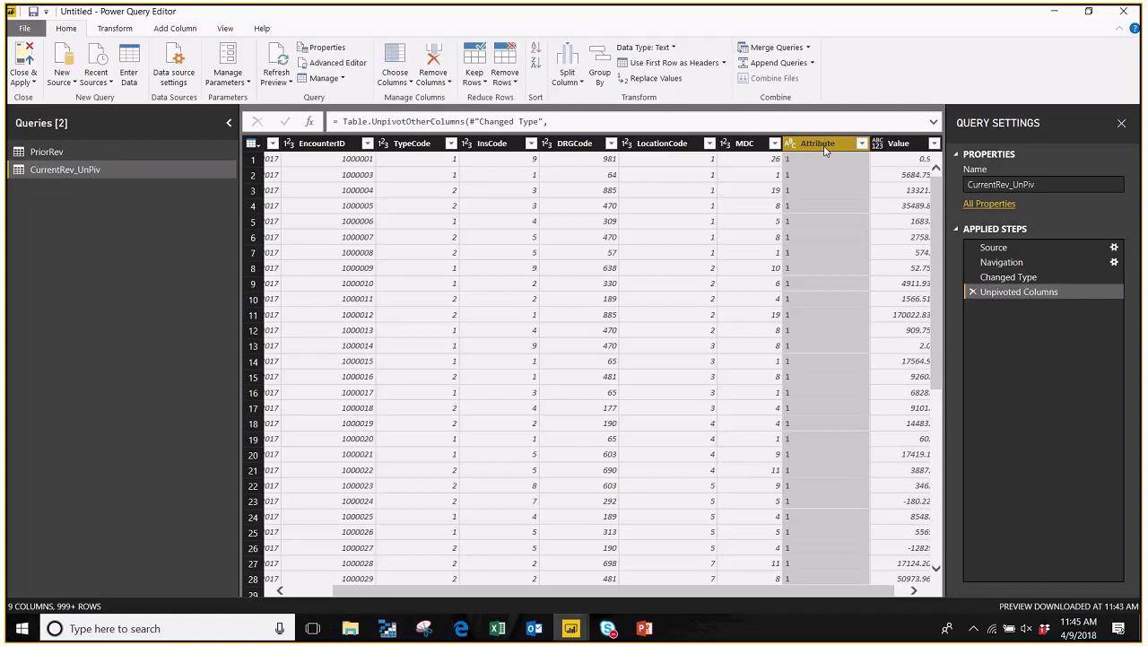
right_click(825, 151)
left_click(883, 438)
type("Period")
key("Return")
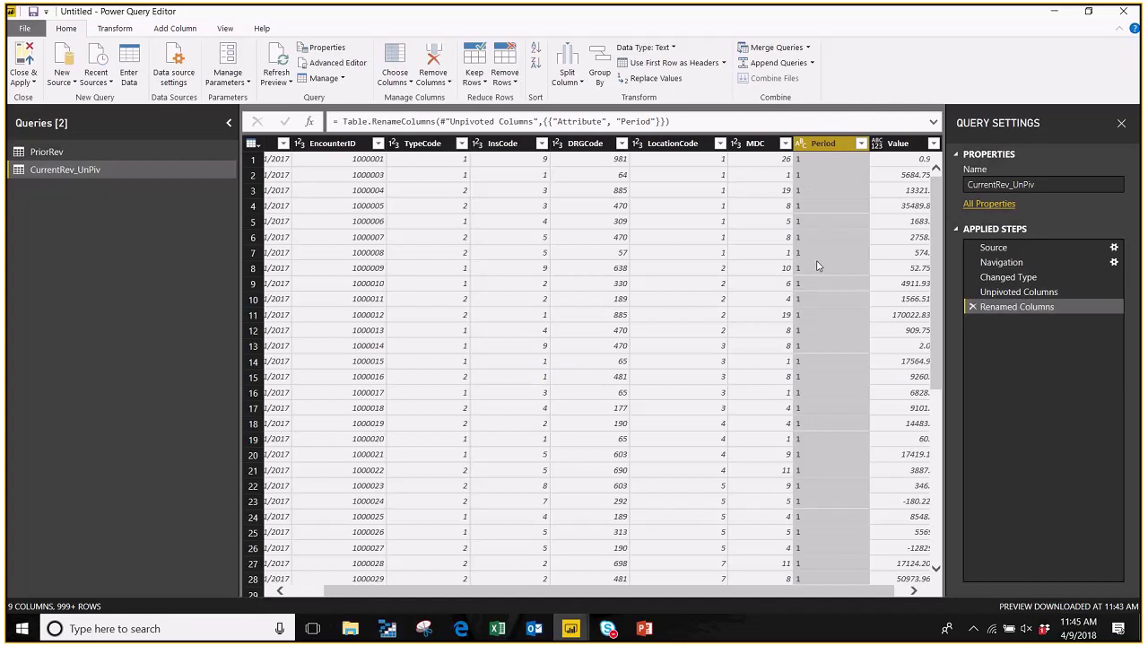
right_click(821, 153)
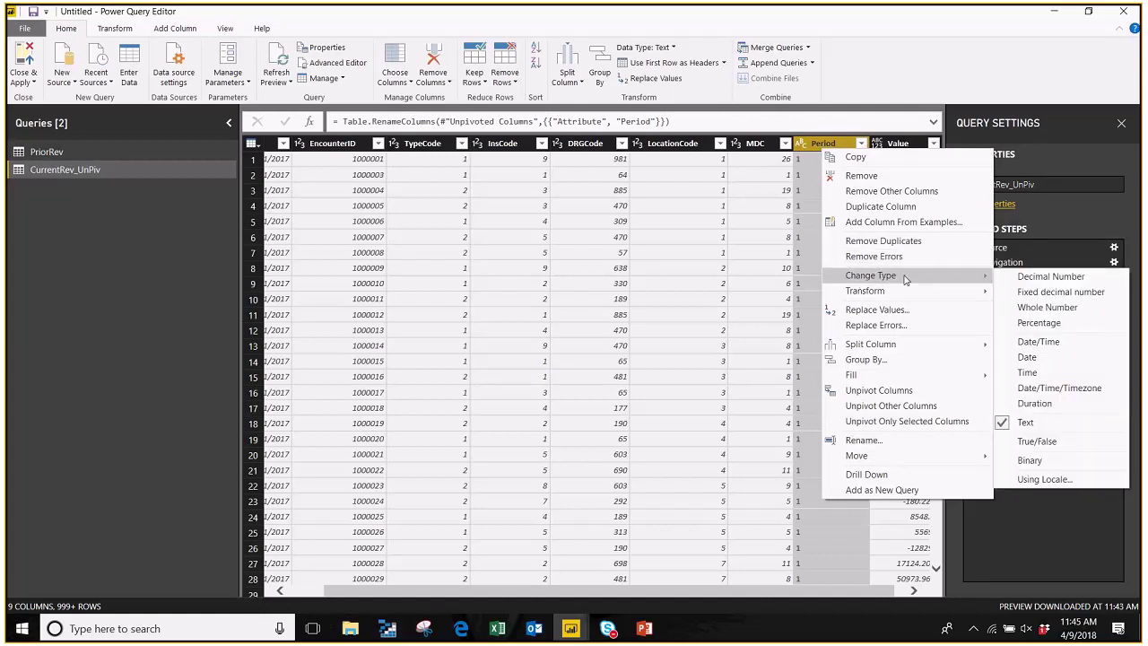
left_click(1031, 305)
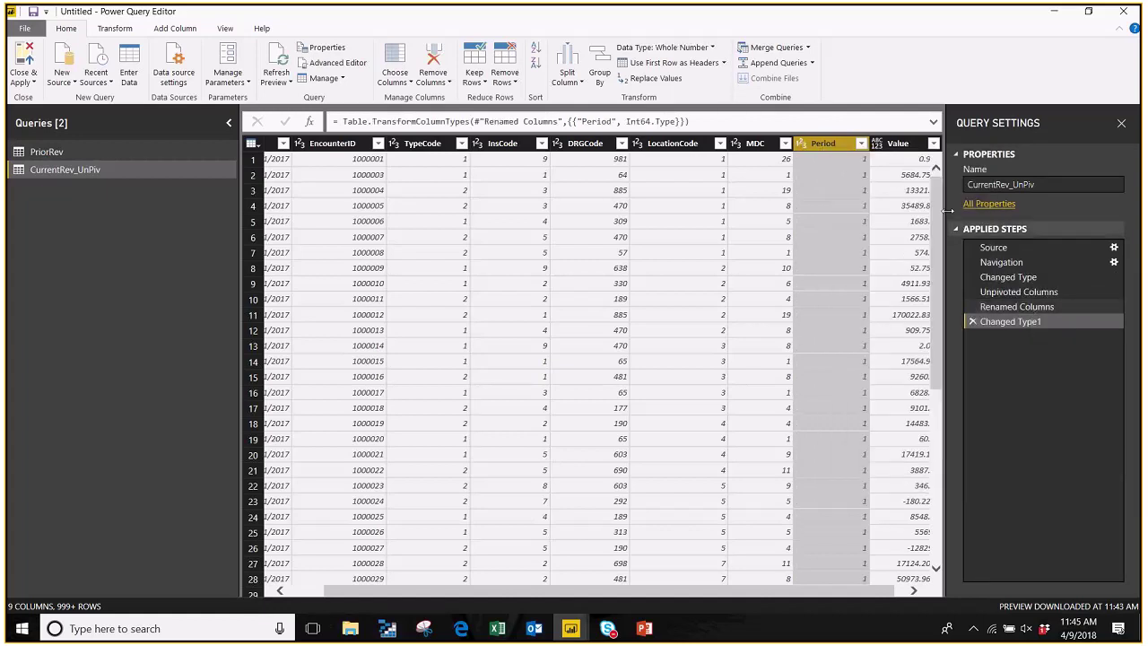
- Rename the Value column of the CurrentRev_UnPiv query to CYRevenue
left_click(898, 146)
right_click(904, 148)
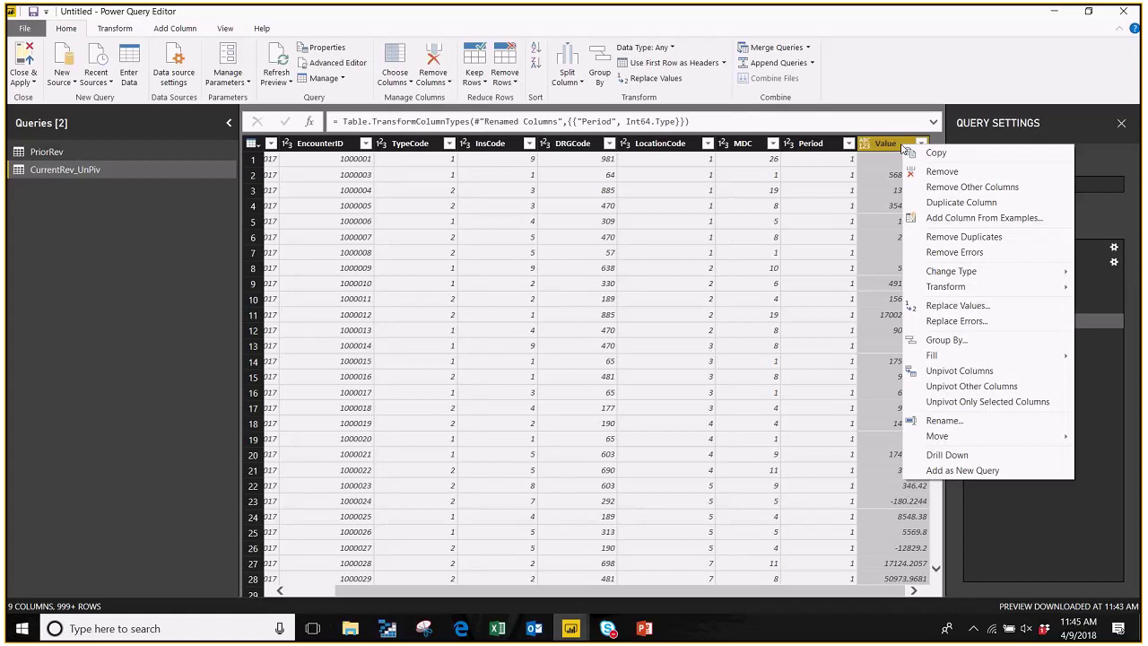
left_click(967, 420)
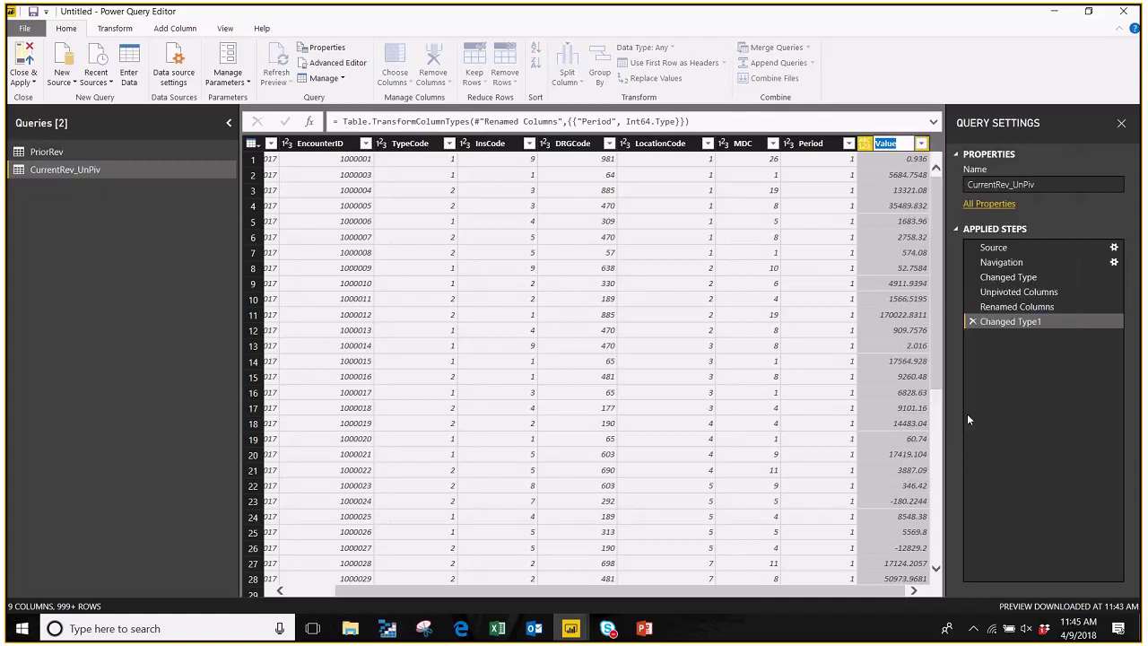
type("CYR")
type("evenue")
key("Return")
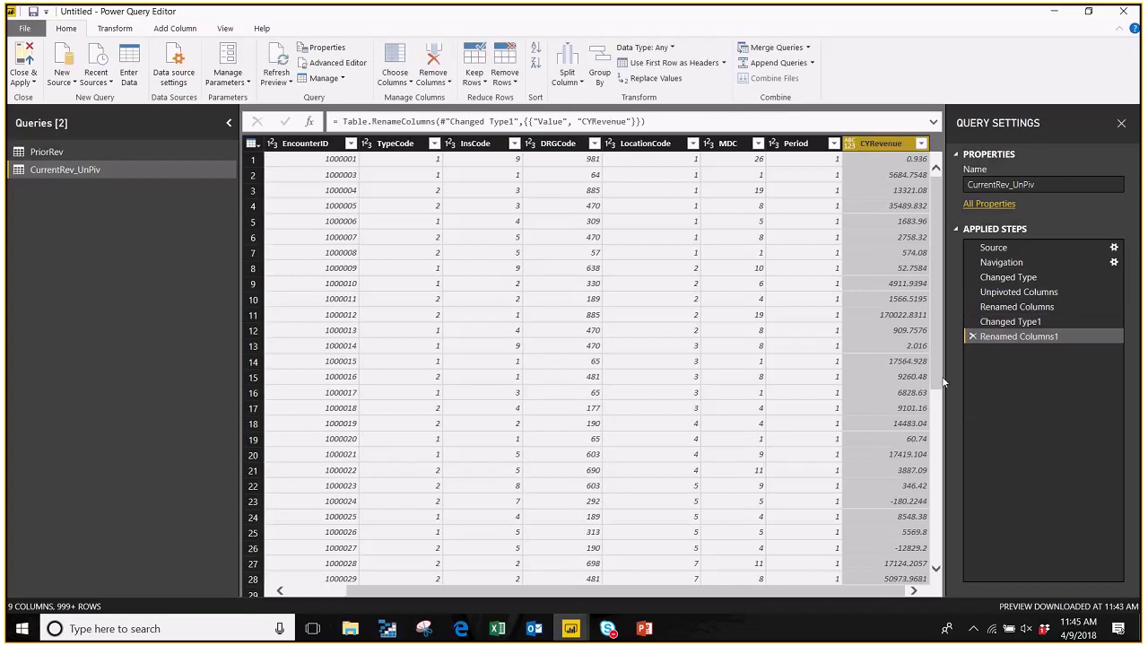
- Apply the query changes and lengthen the PriorRev and CurrentRev_UnPiv tables in the relationship diagram to show all their fields
left_click(24, 77)
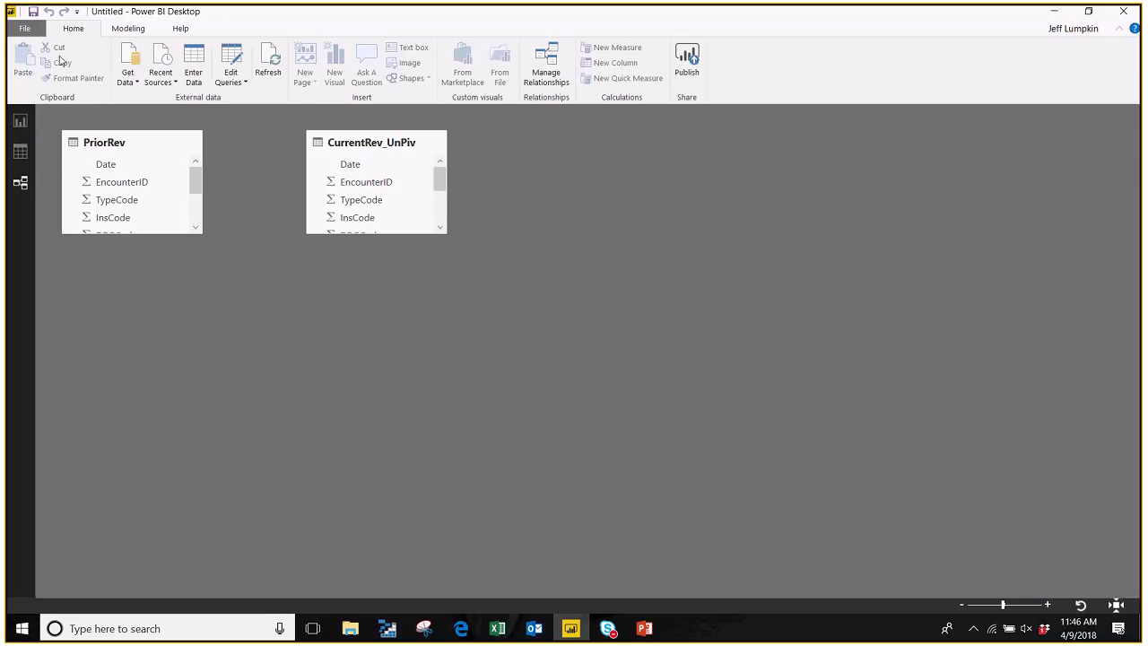
left_click_drag(137, 235, 137, 491)
left_click_drag(360, 234, 363, 468)
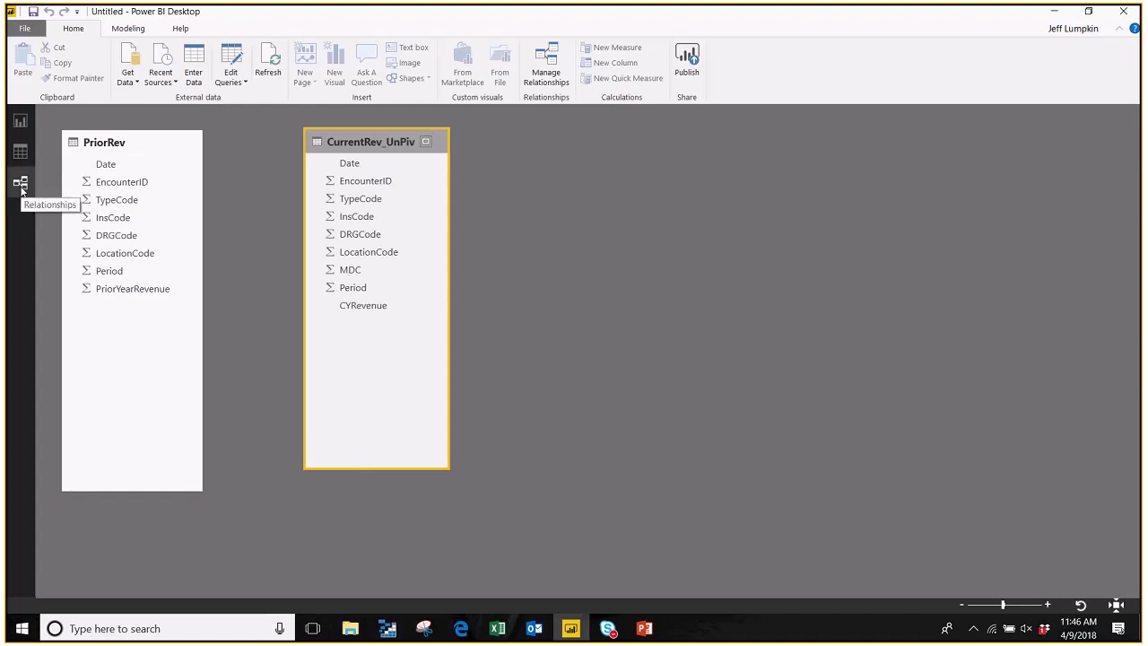
- Glance at the loaded data, and try to relate PriorRev to CurrentRev_UnPiv on TypeCode and on Period
left_click(25, 154)
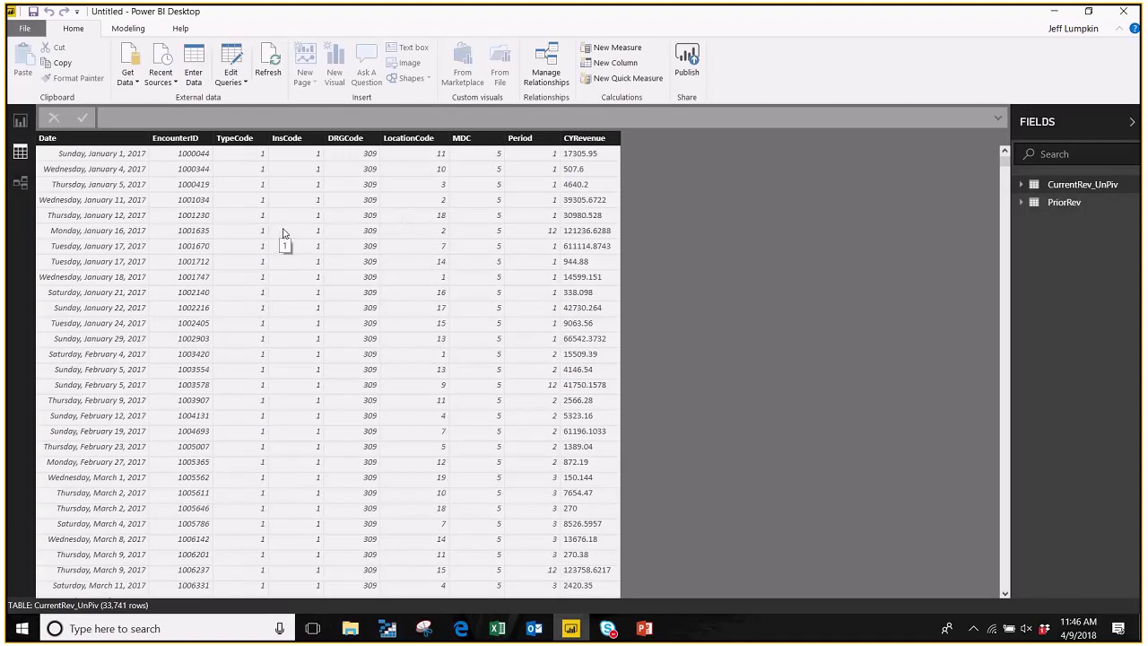
left_click(20, 182)
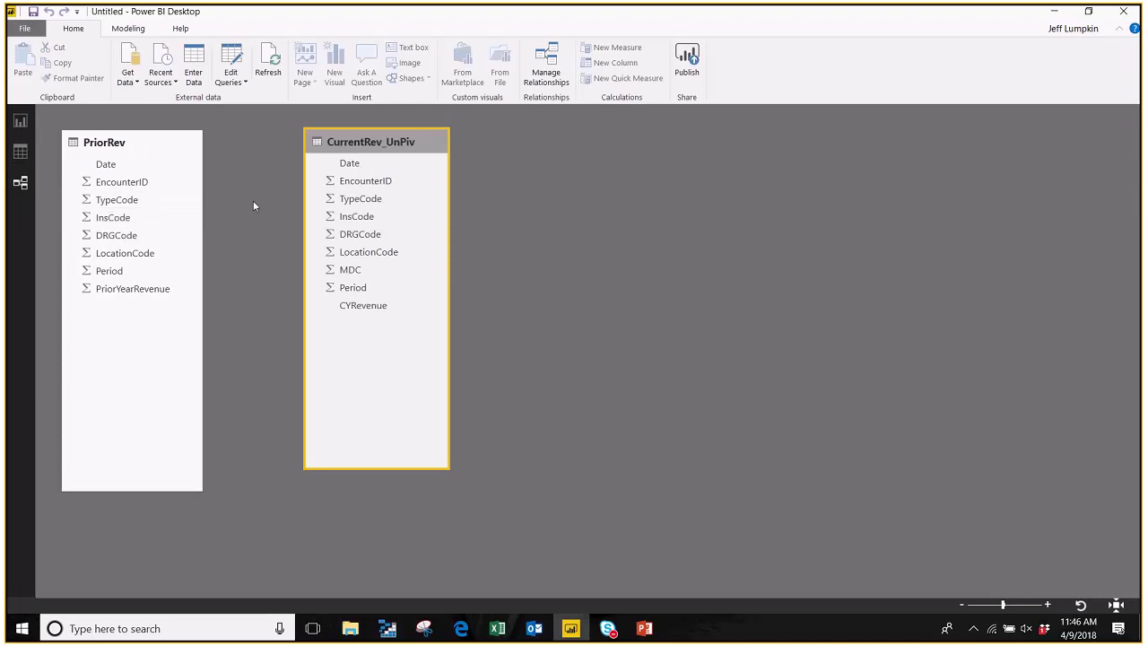
left_click_drag(130, 203, 350, 205)
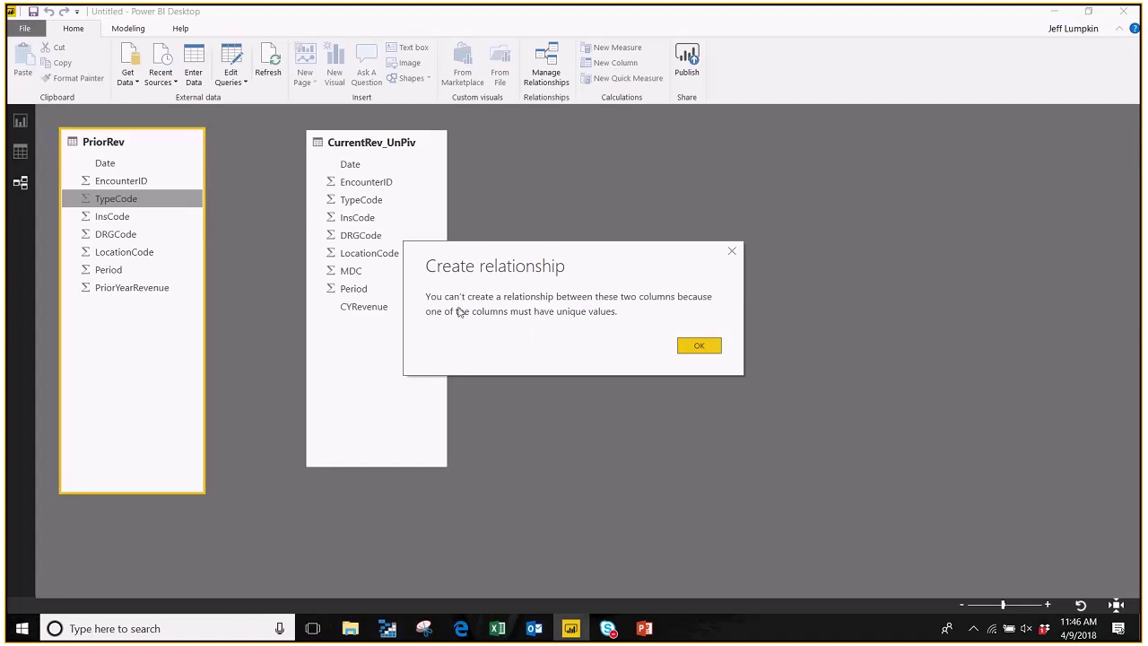
left_click(696, 345)
left_click_drag(108, 269, 367, 295)
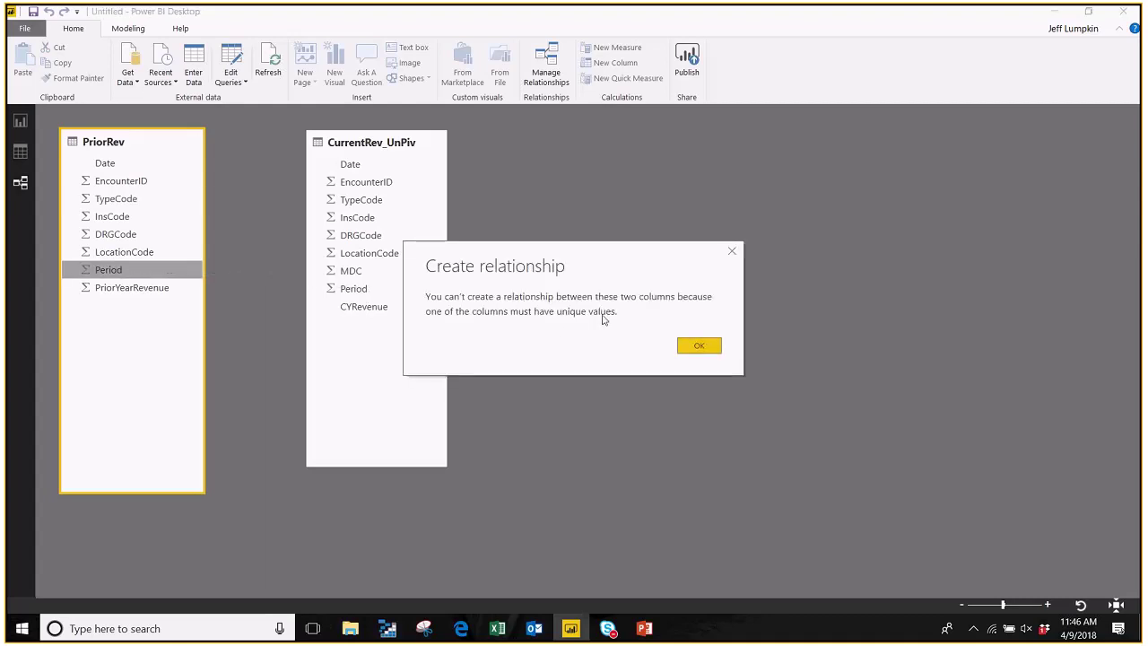
left_click(703, 347)
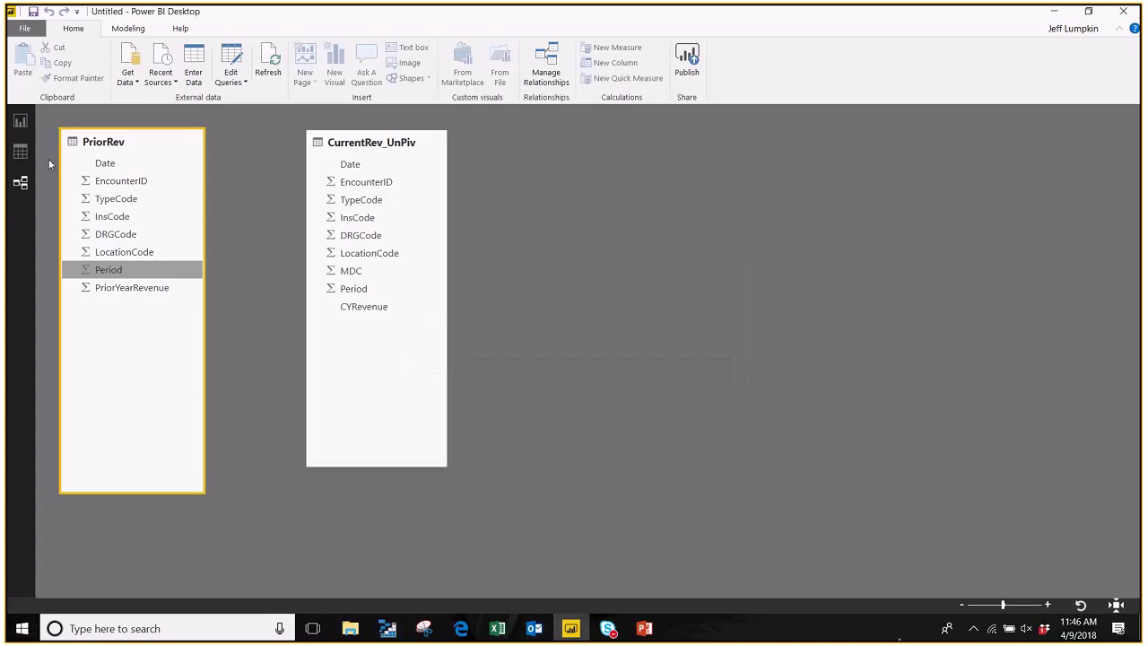
- Display the PriorRev table's data and sort it in ascending order by the Period column
left_click(20, 152)
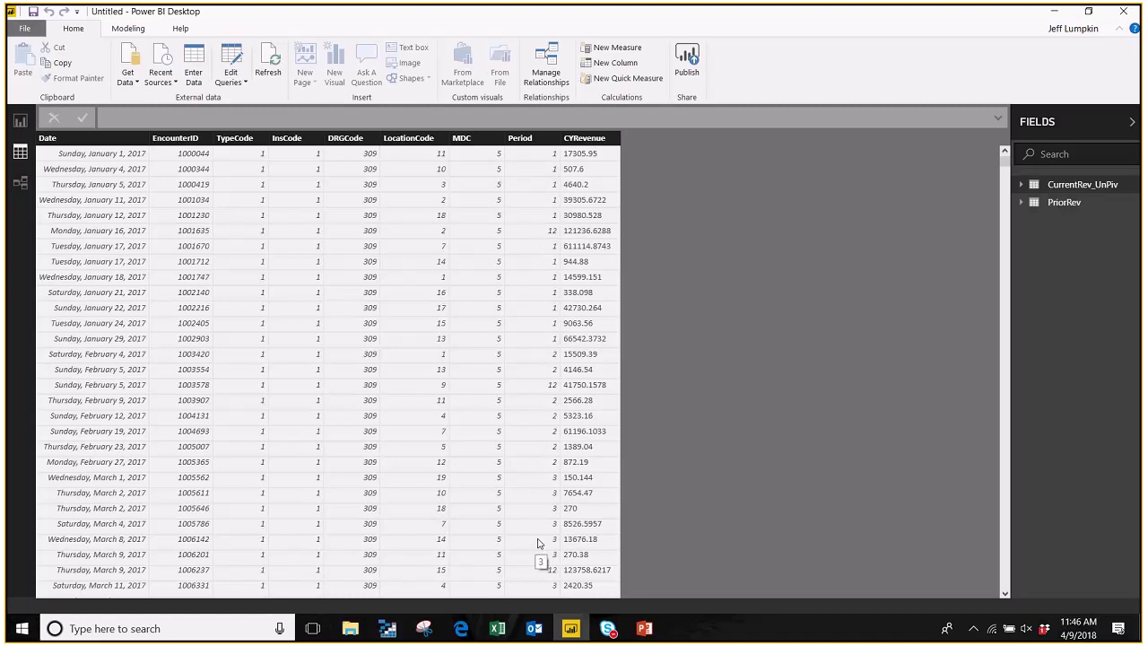
left_click(1080, 203)
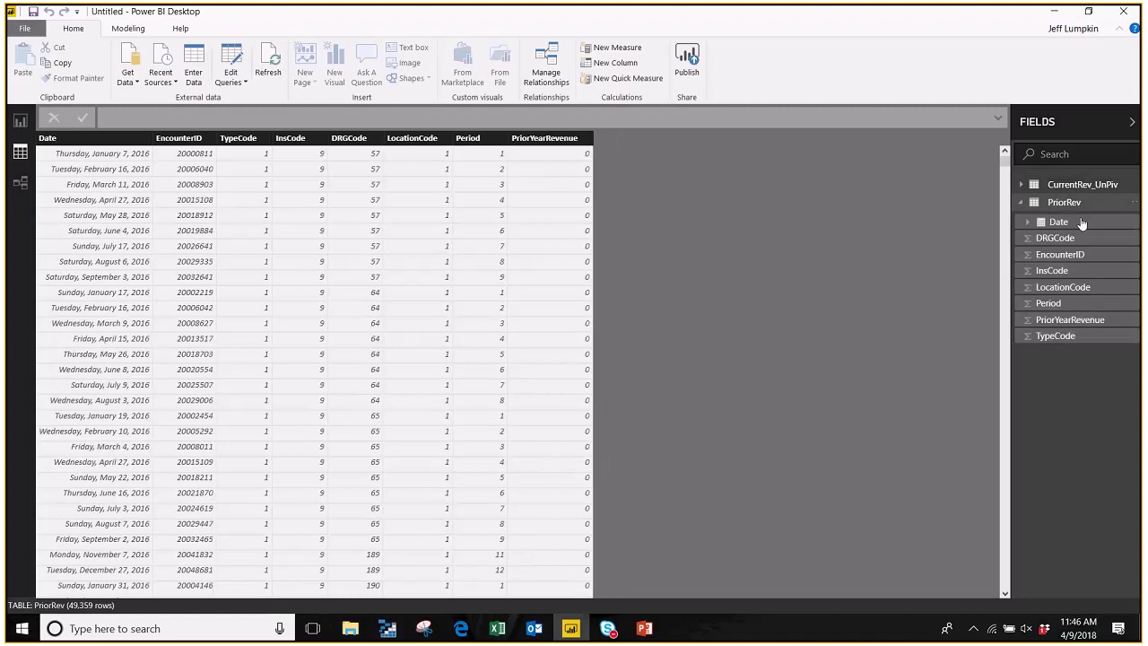
left_click(484, 139)
right_click(486, 139)
left_click(515, 154)
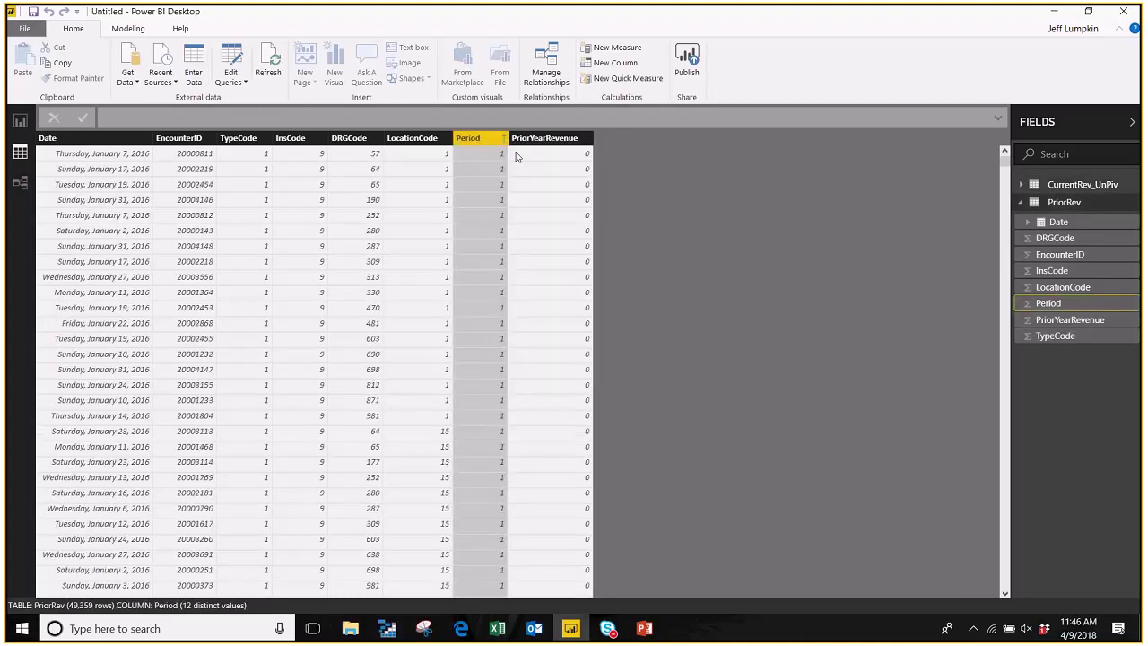
scroll(489, 224, "down", 10)
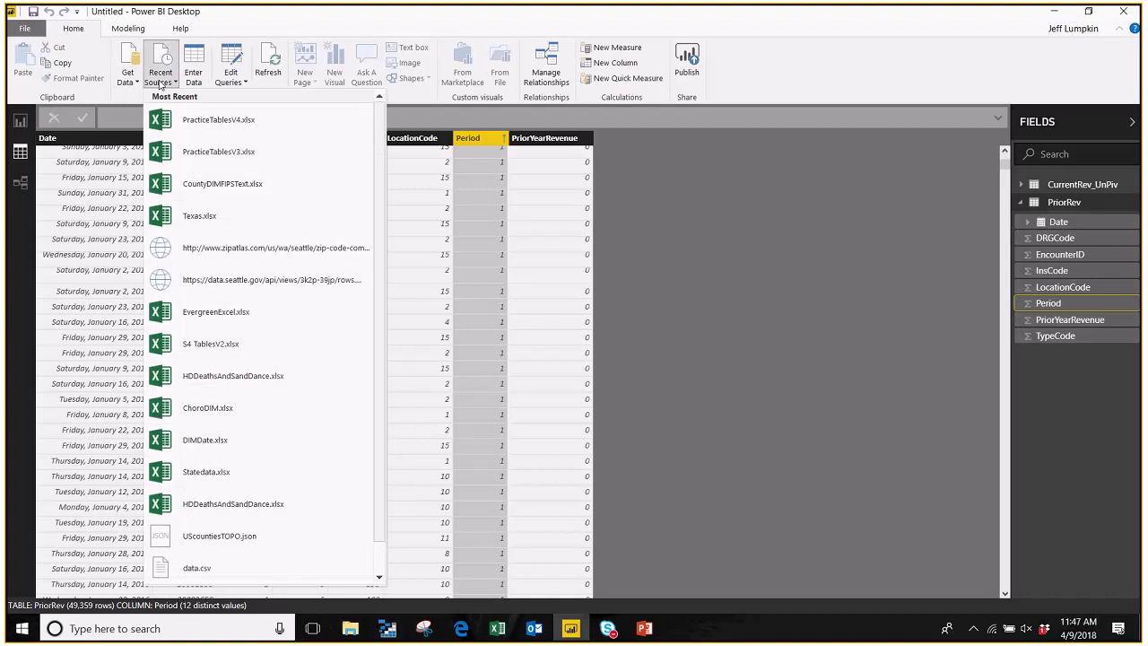
- Import the Period table from the recent source PracticeTablesV4.xlsx and open it for editing in Power Query Editor
left_click(199, 118)
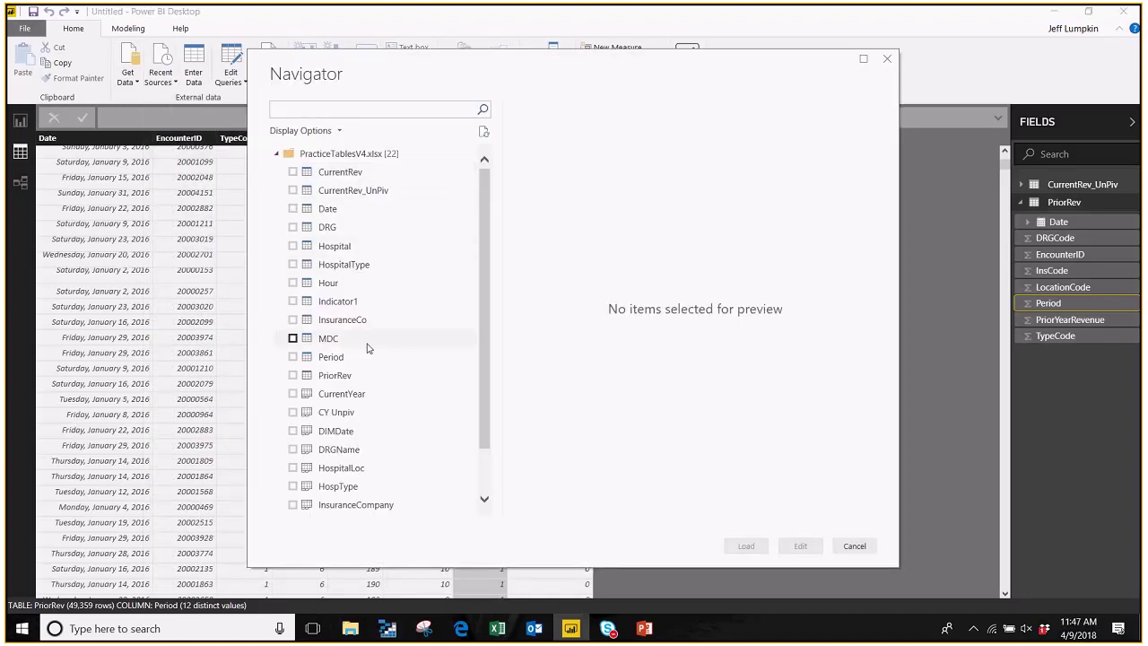
left_click(330, 358)
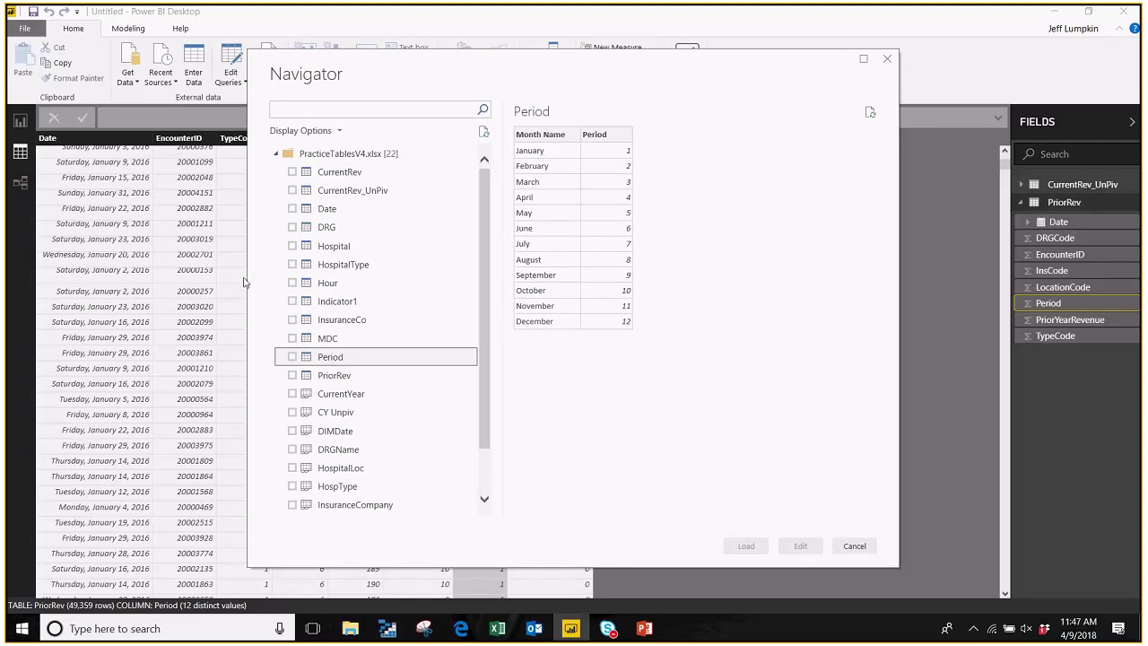
left_click(292, 357)
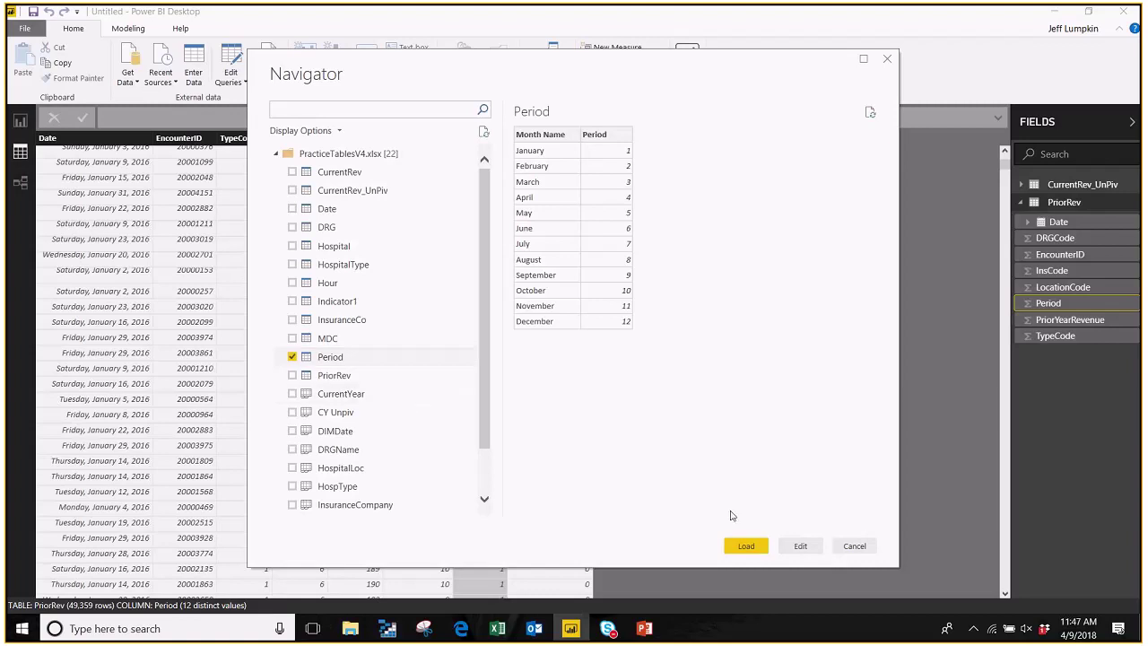
left_click(801, 546)
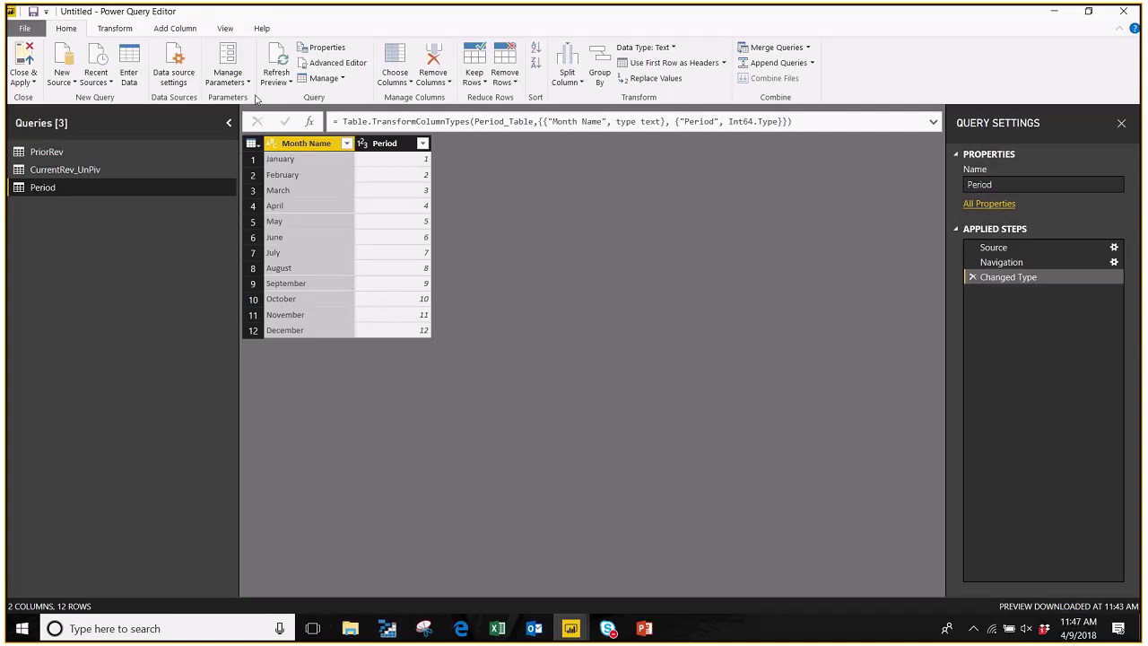
- Add a column from examples of all columns to the Period query, giving Jan and Feb as the first two sample values
left_click(175, 28)
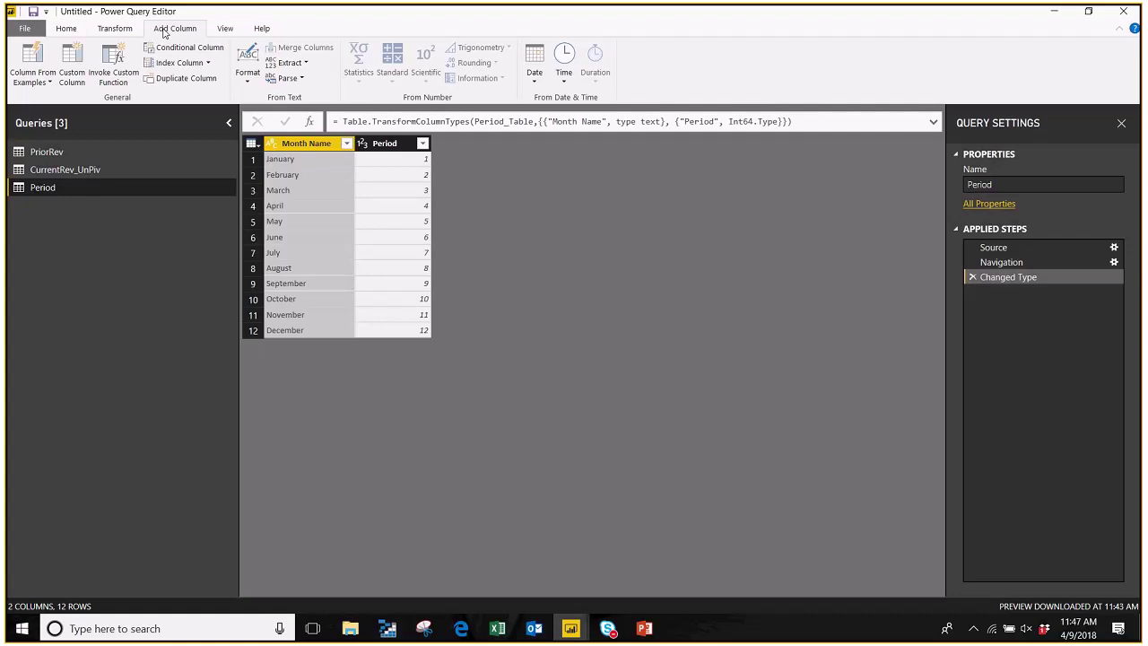
left_click(39, 82)
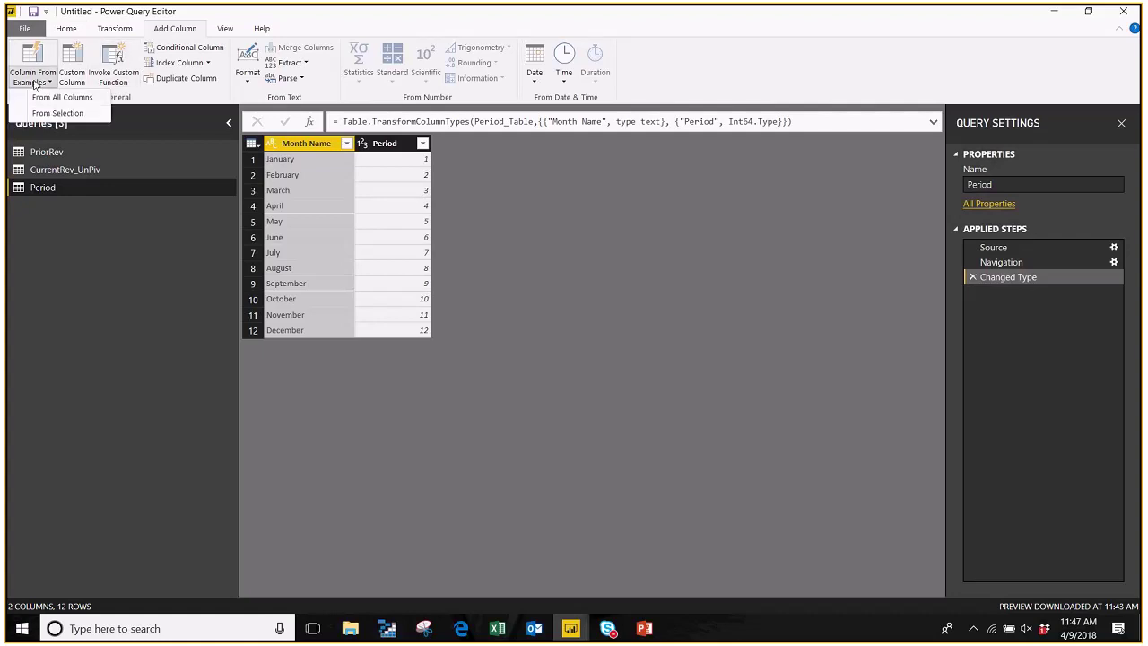
left_click(62, 97)
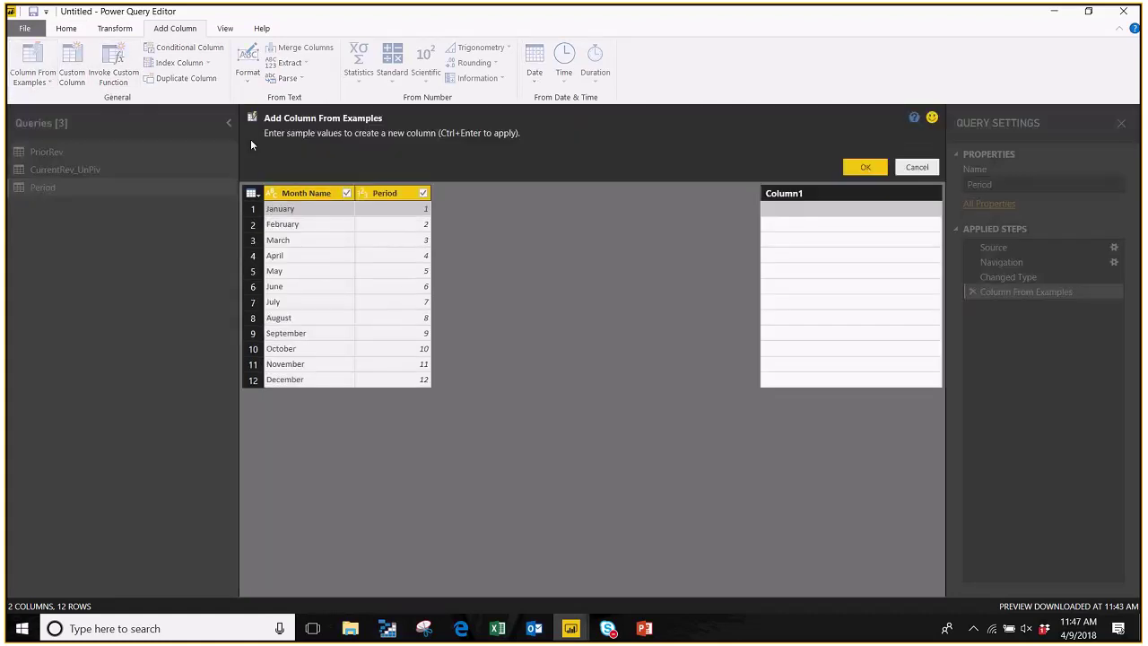
left_click(878, 215)
type("Jan")
key("Return")
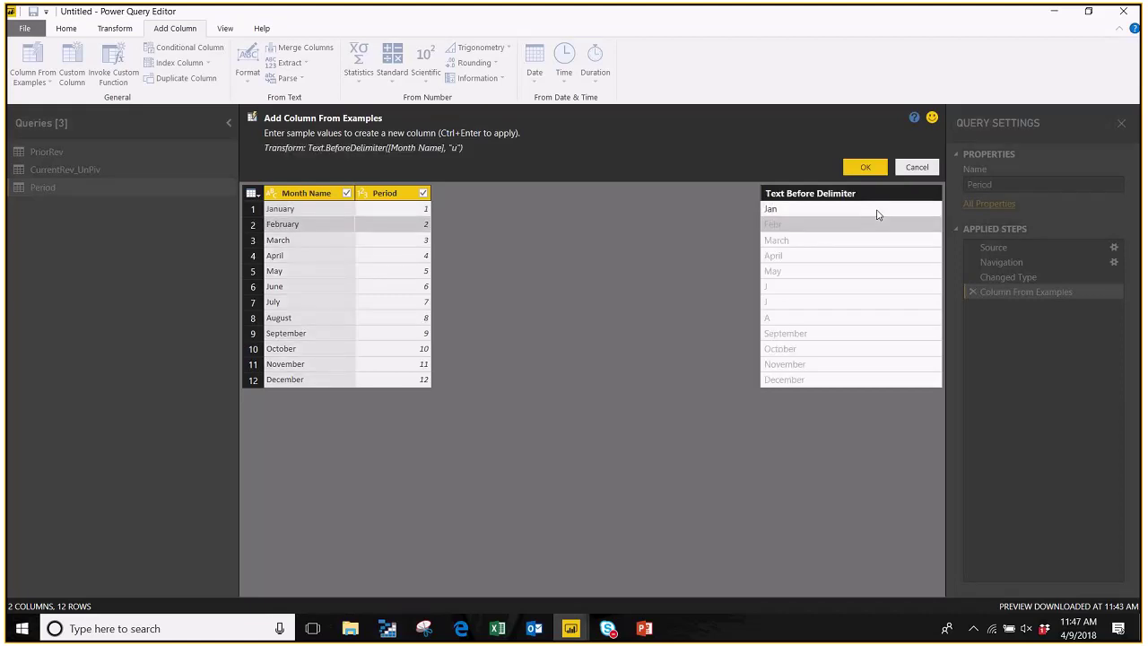
type("Feb")
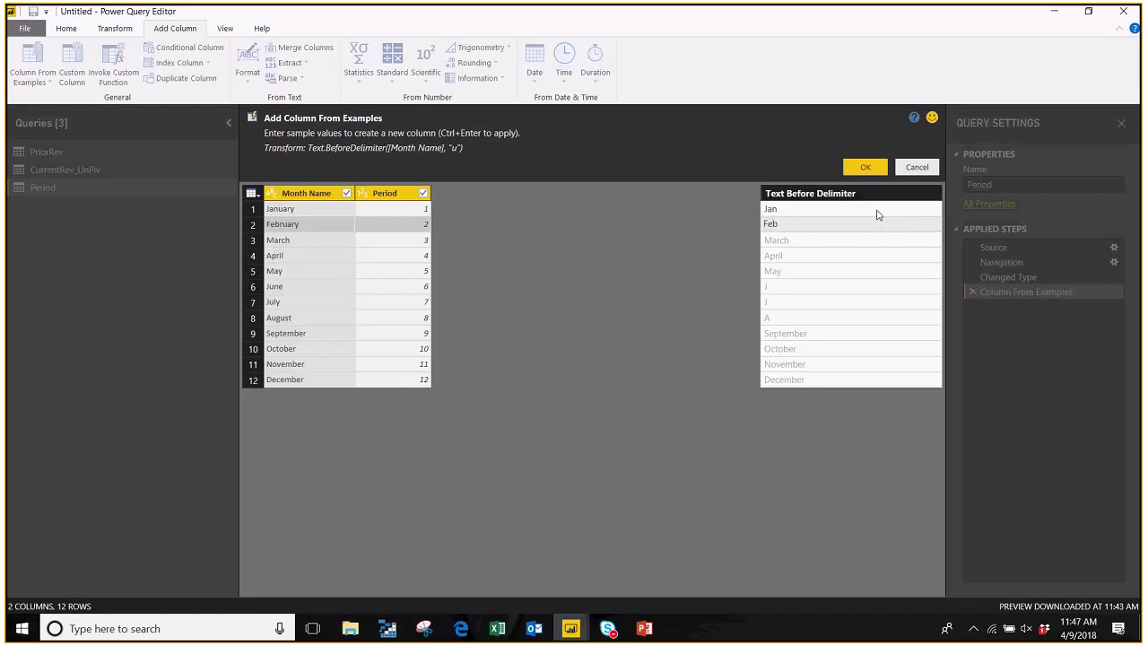
key("Return")
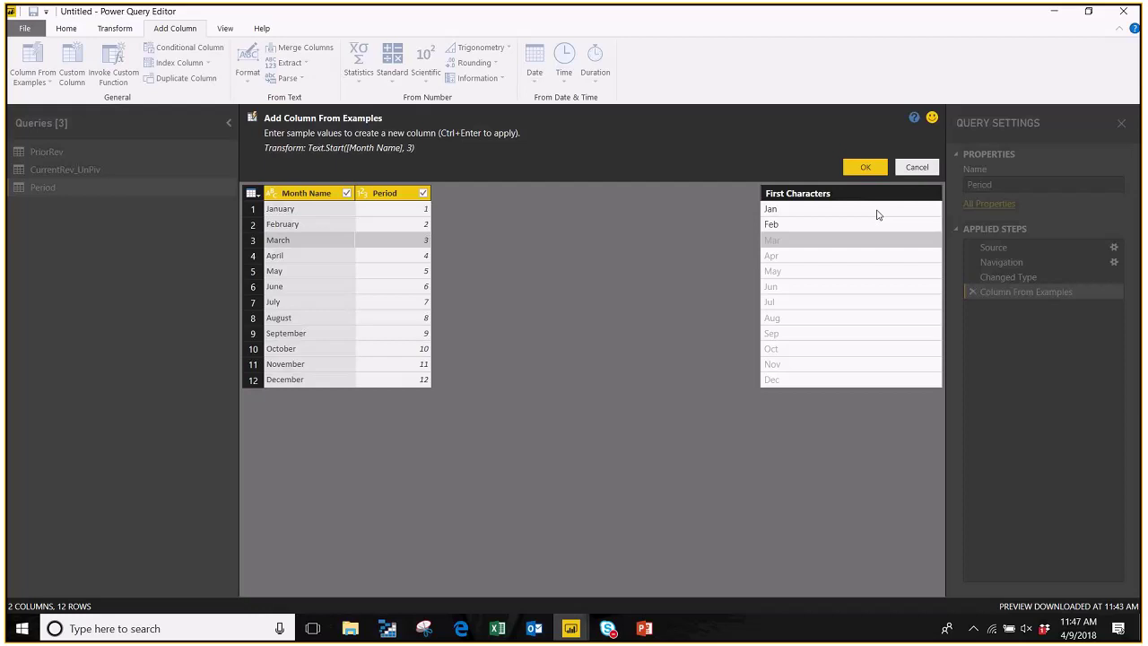
left_click(863, 167)
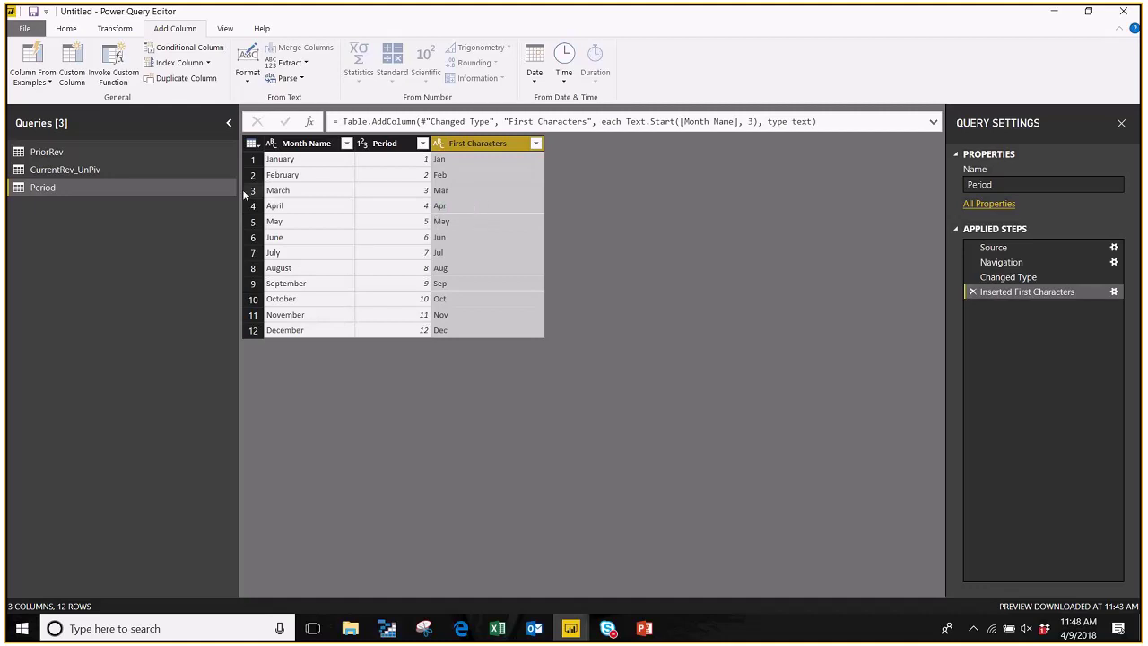
- Apply the Period query changes and display the relationship diagram
left_click(72, 30)
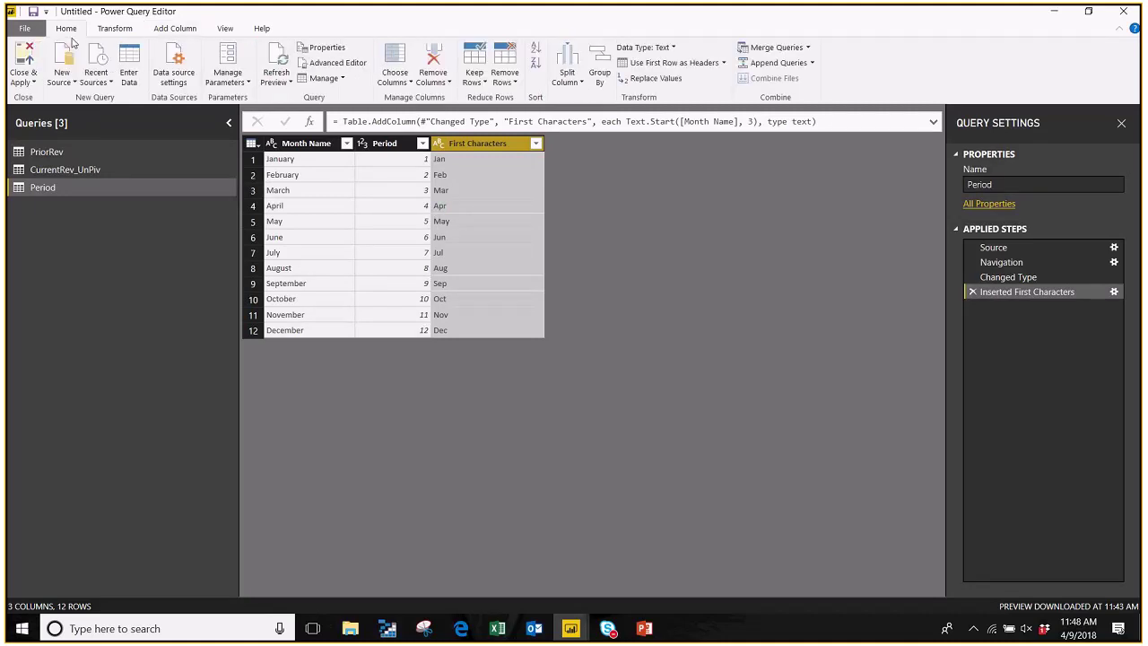
left_click(25, 59)
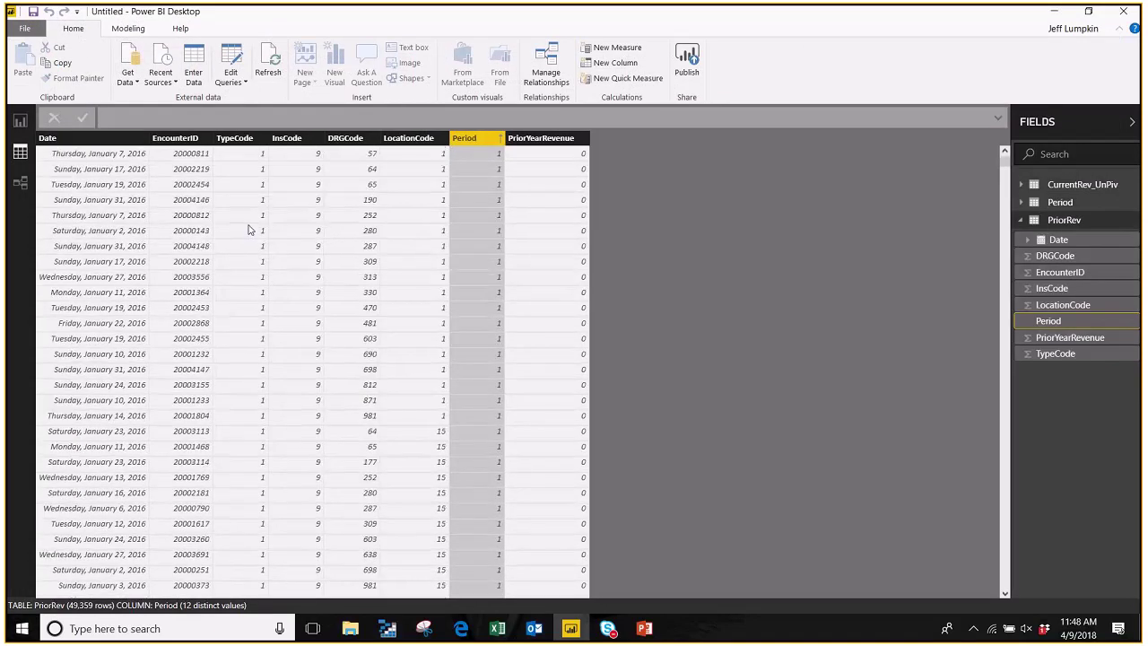
left_click(20, 182)
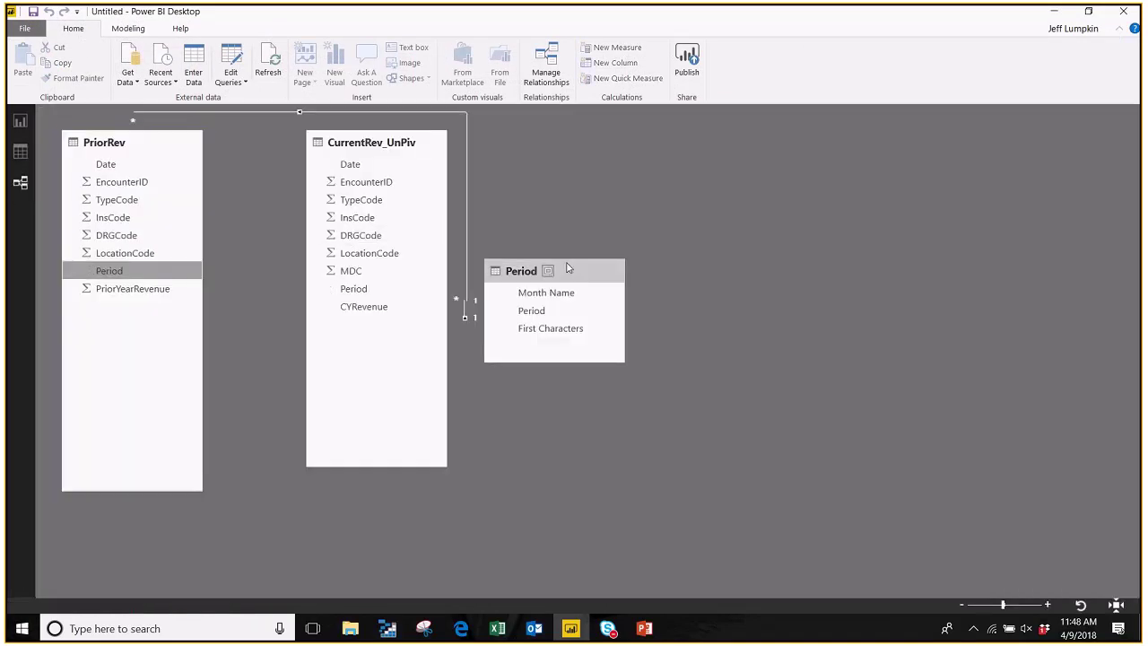
- Rearrange the diagram with Period to the left of PriorRev and CurrentRev_UnPiv, and select the relationship between Period and CurrentRev_UnPiv
left_click_drag(423, 145, 768, 167)
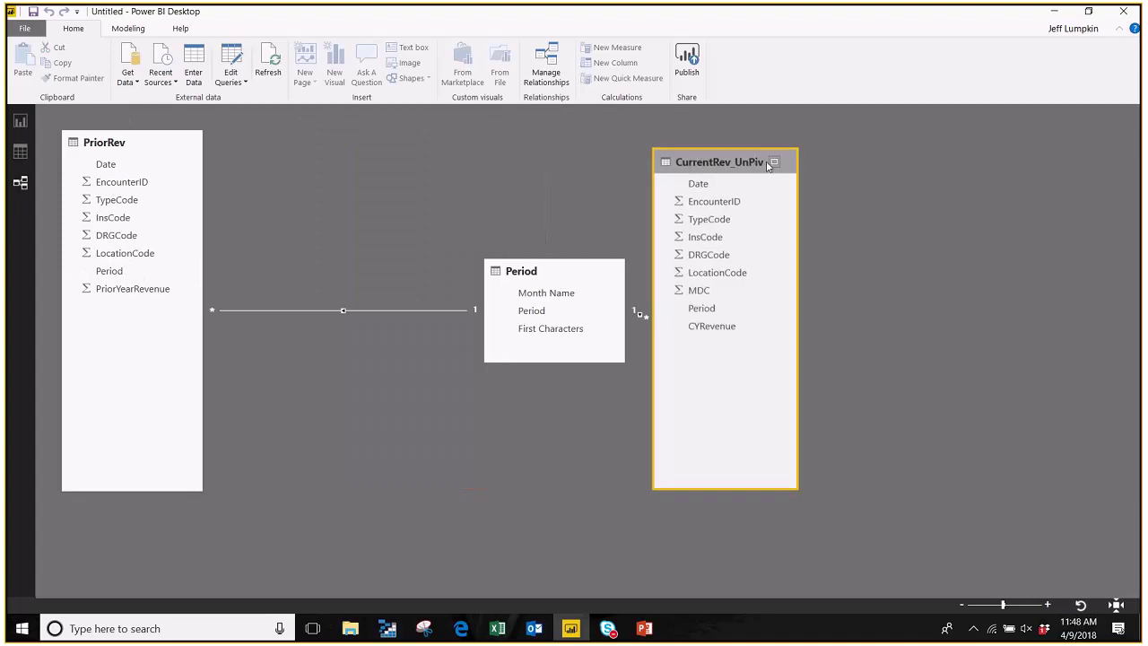
left_click_drag(573, 271, 349, 292)
left_click(162, 145)
left_click_drag(163, 145, 605, 147)
left_click_drag(323, 292, 205, 202)
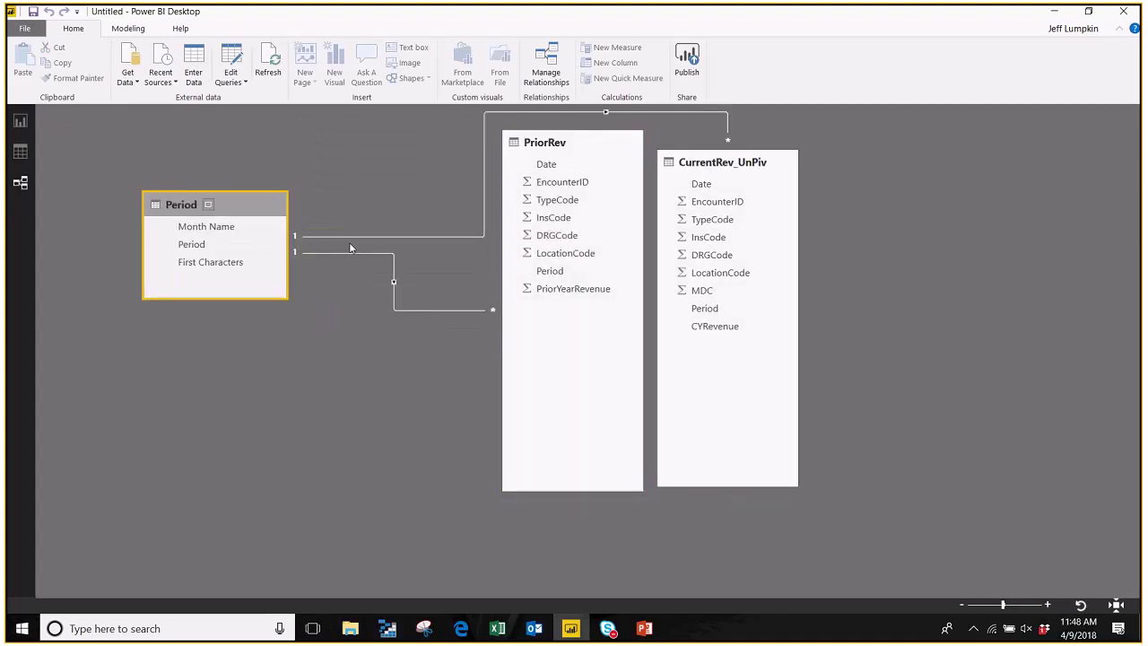
left_click(350, 239)
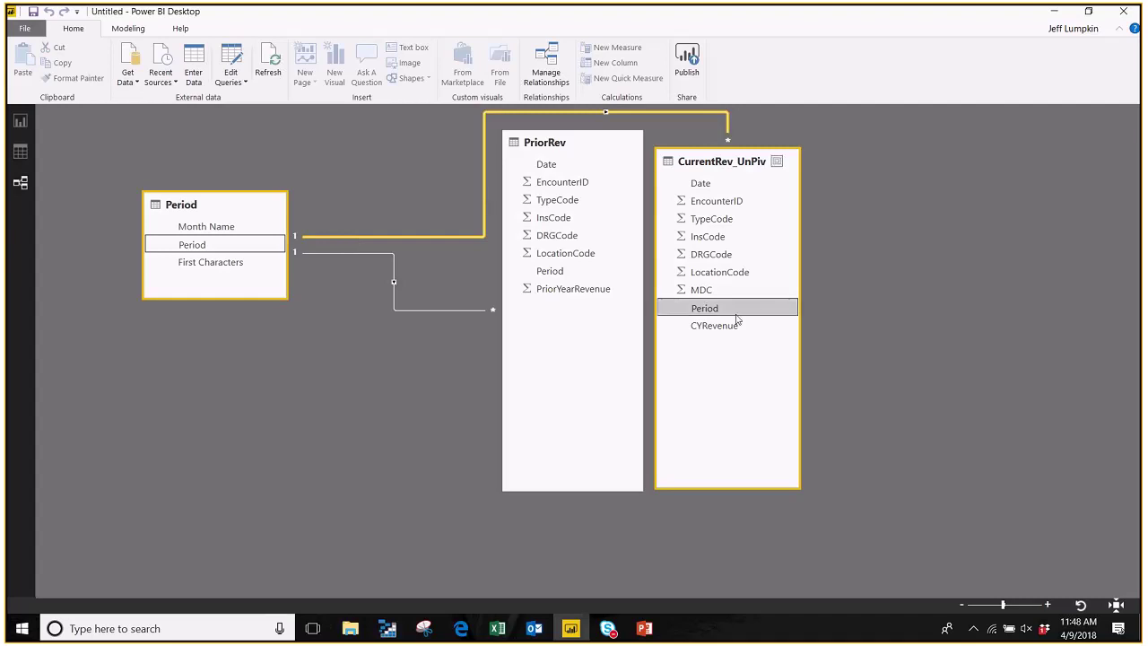
- Create a PYRev measure in the PriorRev table that sums PriorRev[PriorYearRevenue]
left_click(413, 310)
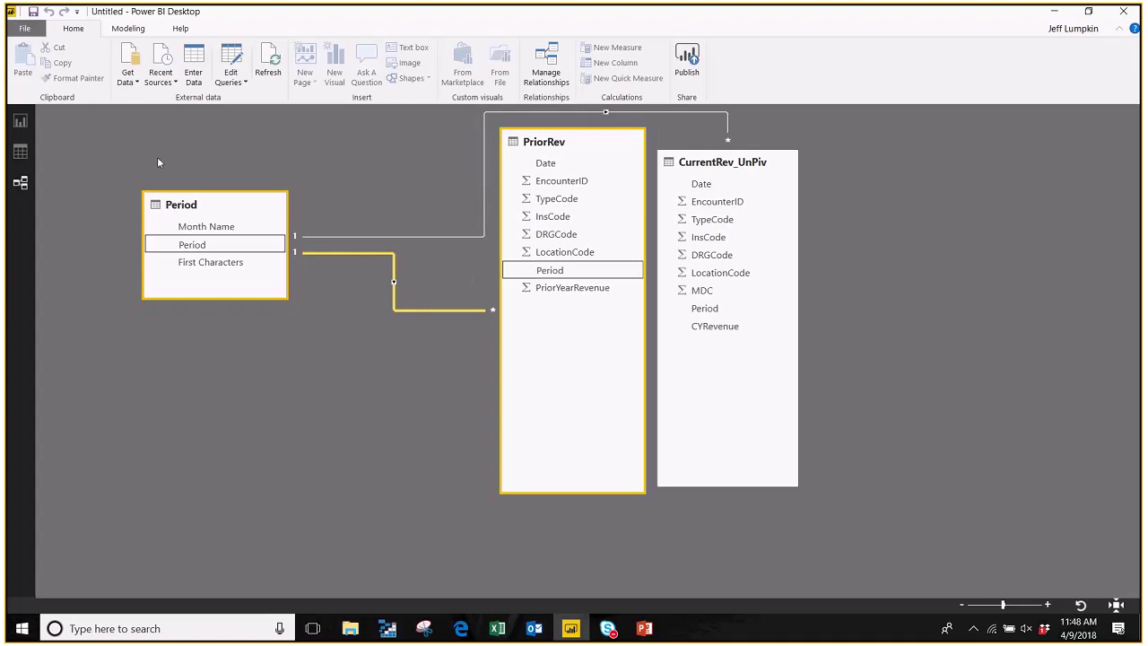
left_click(20, 154)
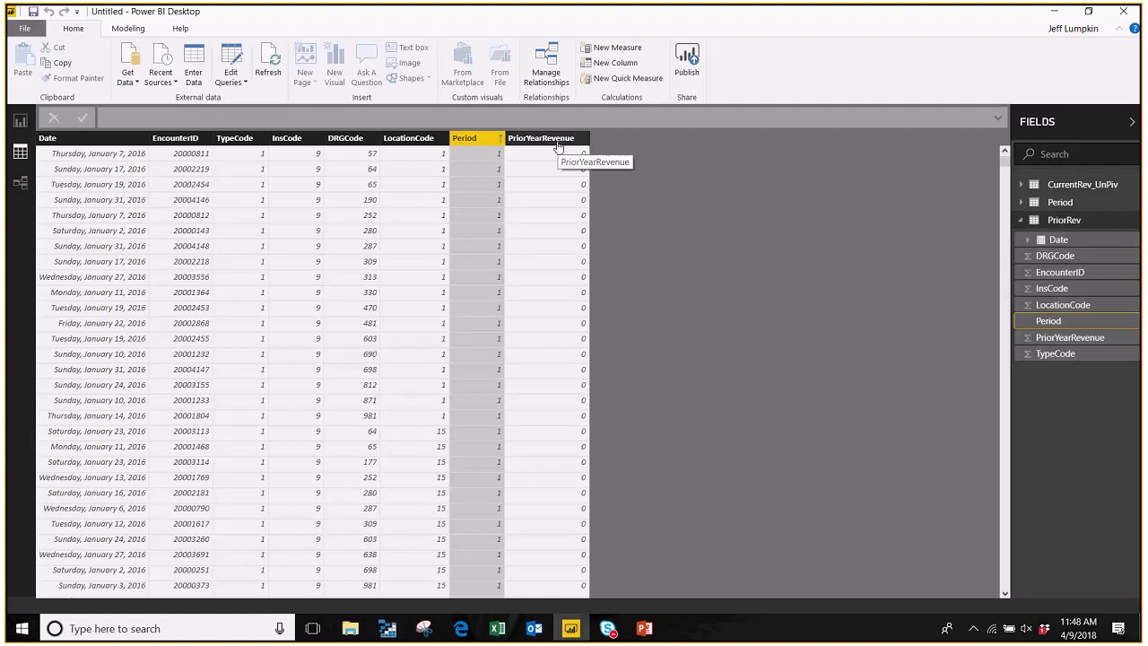
left_click(128, 28)
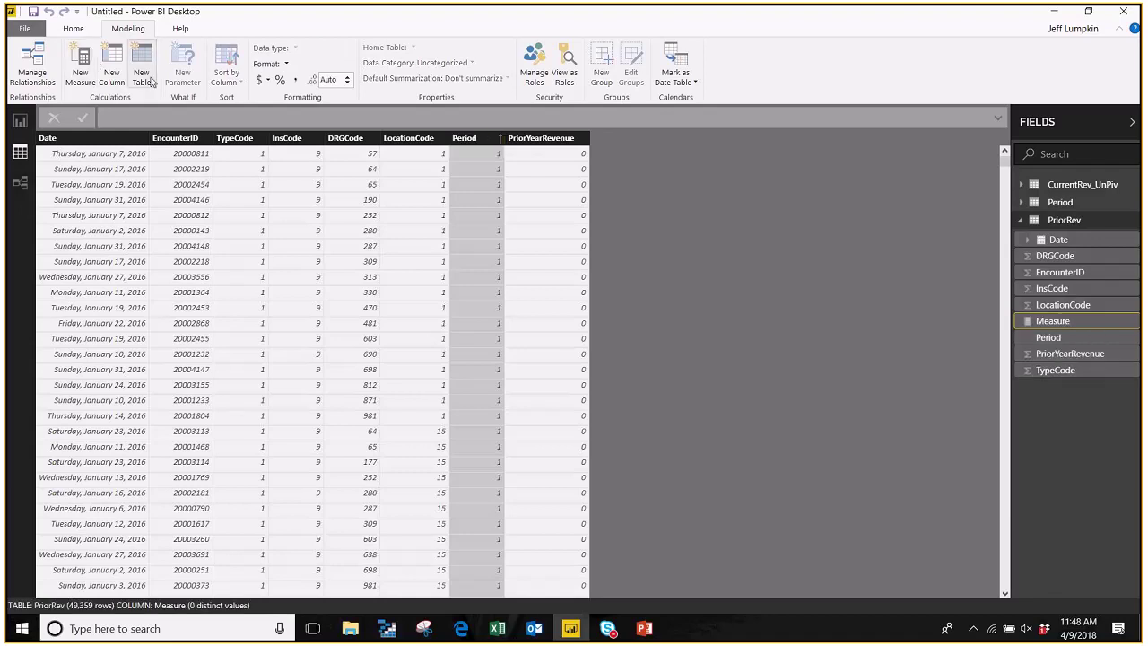
left_click(85, 59)
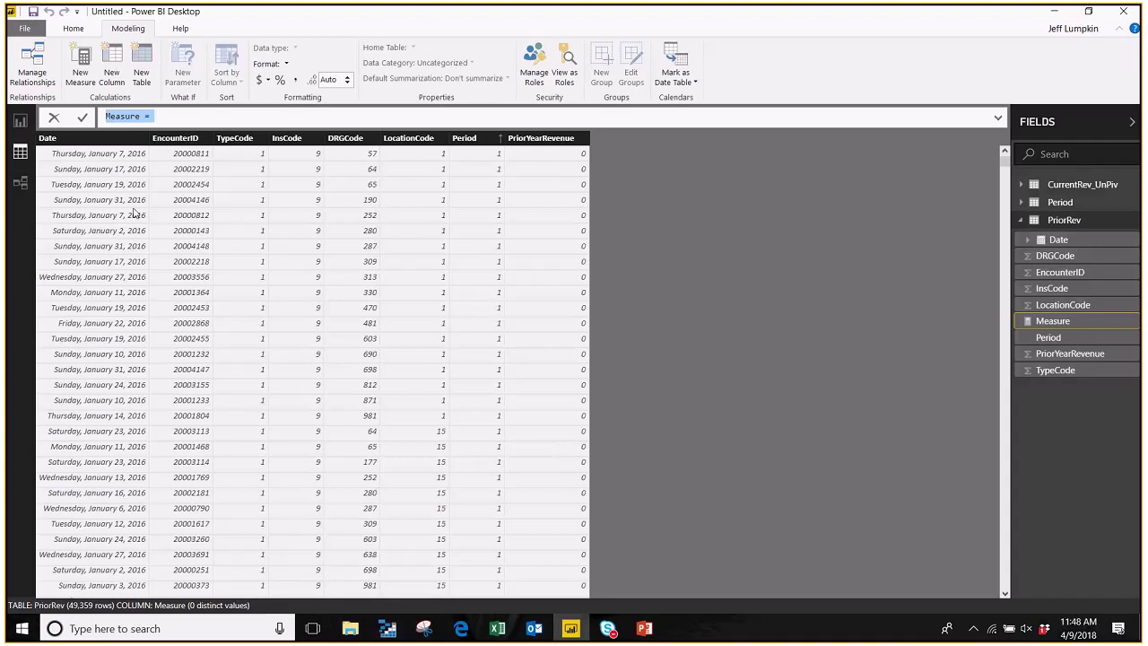
type("PYRev=sum(")
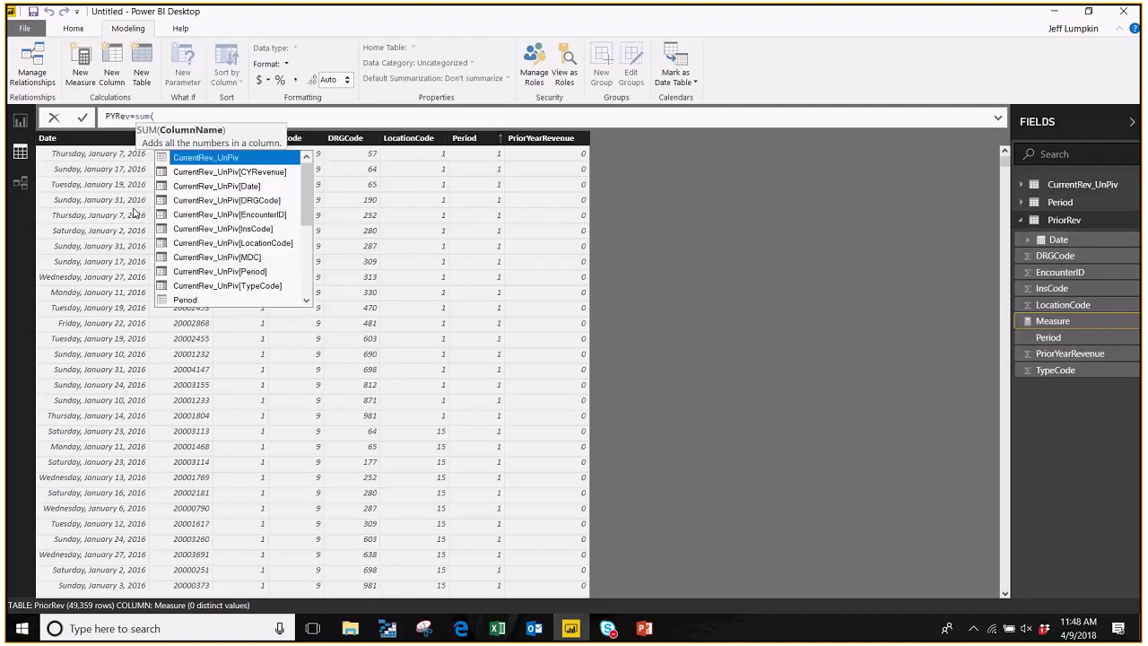
type("pr")
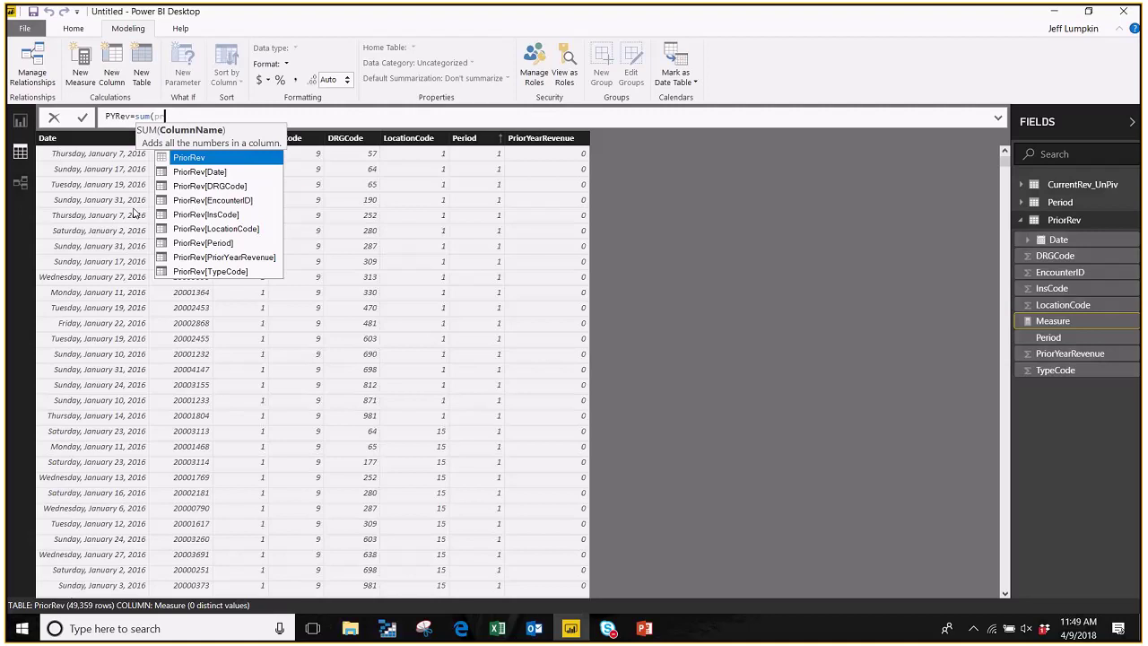
key("Down")
key("Down")
key("Down")
key("Down")
key("Down")
key("Down")
key("Down")
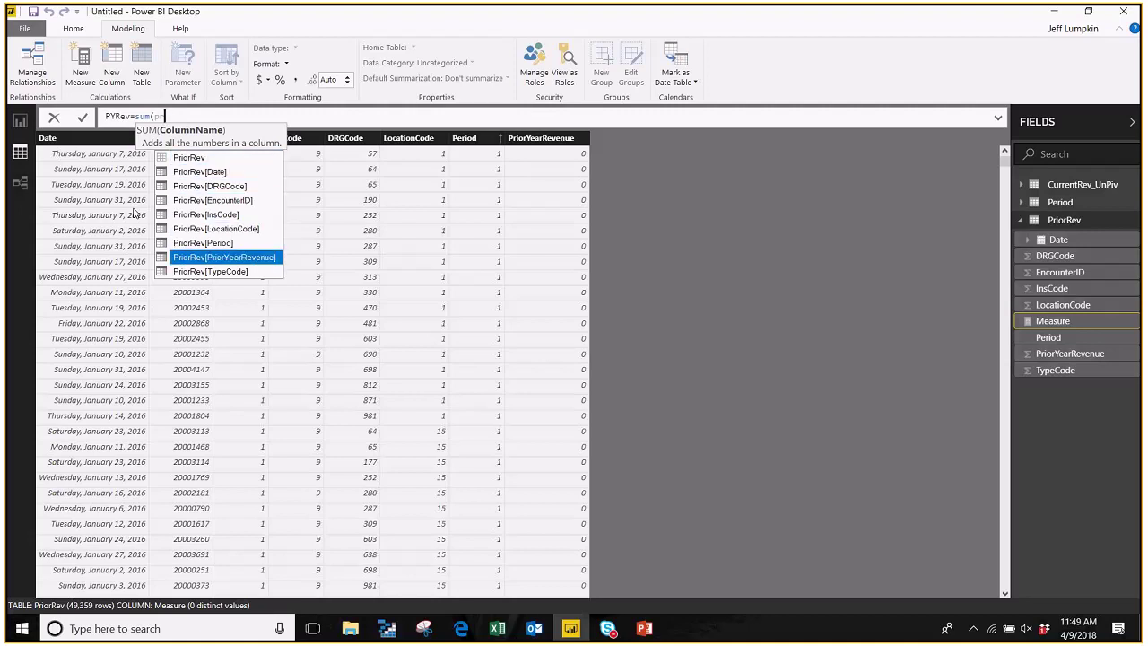
key("Tab")
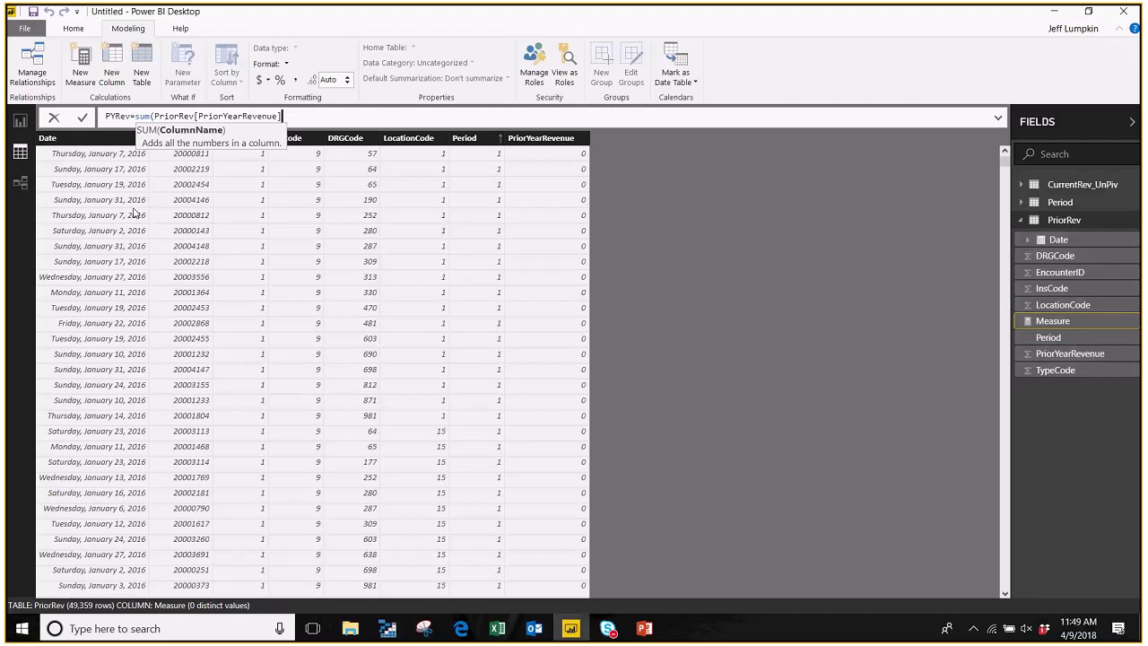
key("Return")
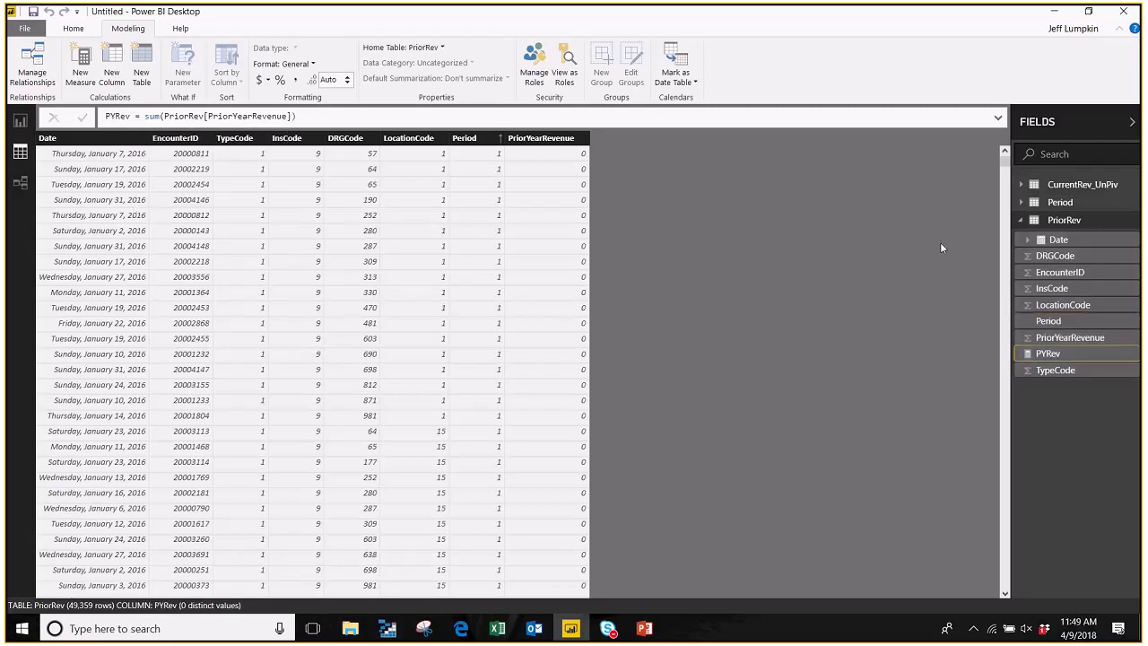
left_click(1092, 185)
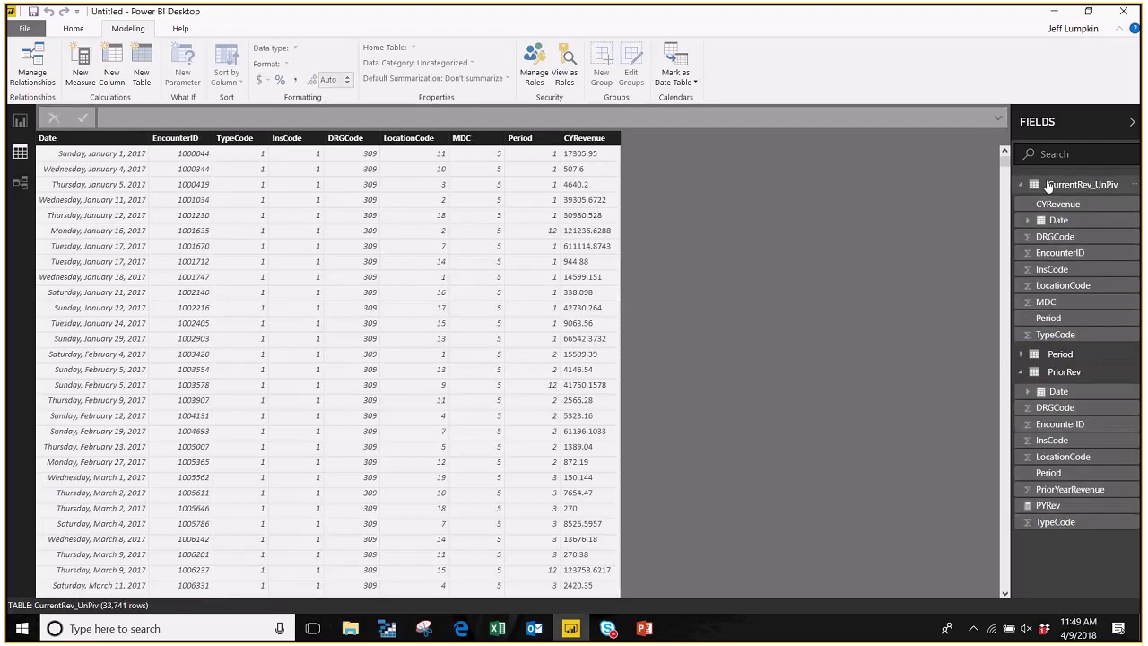
left_click(80, 72)
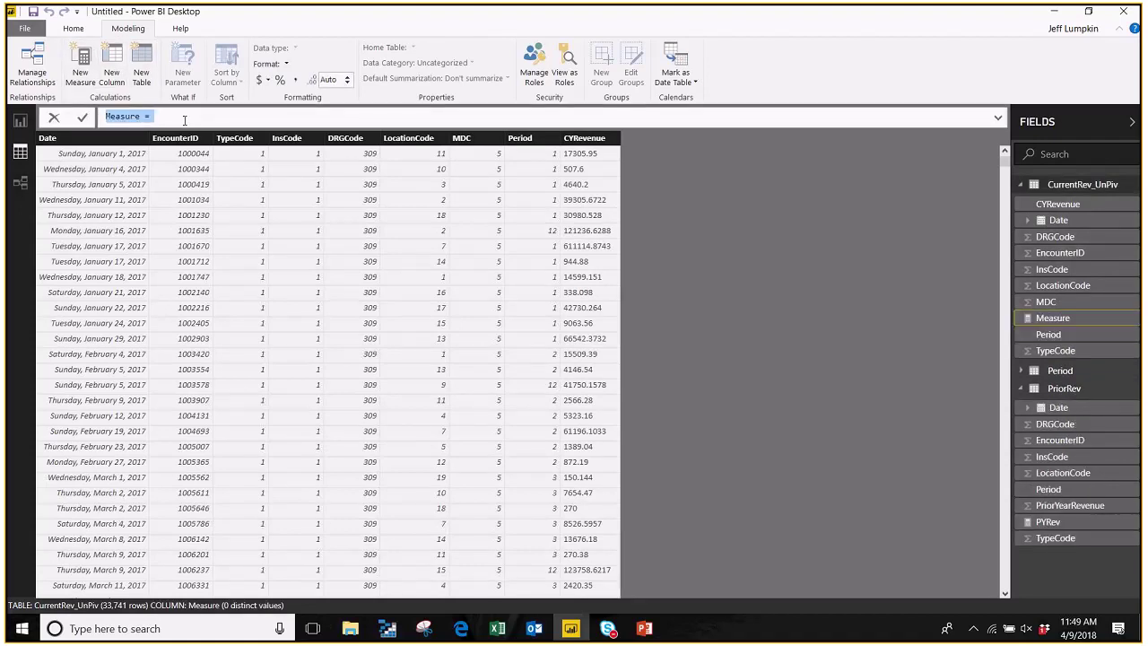
key("Escape")
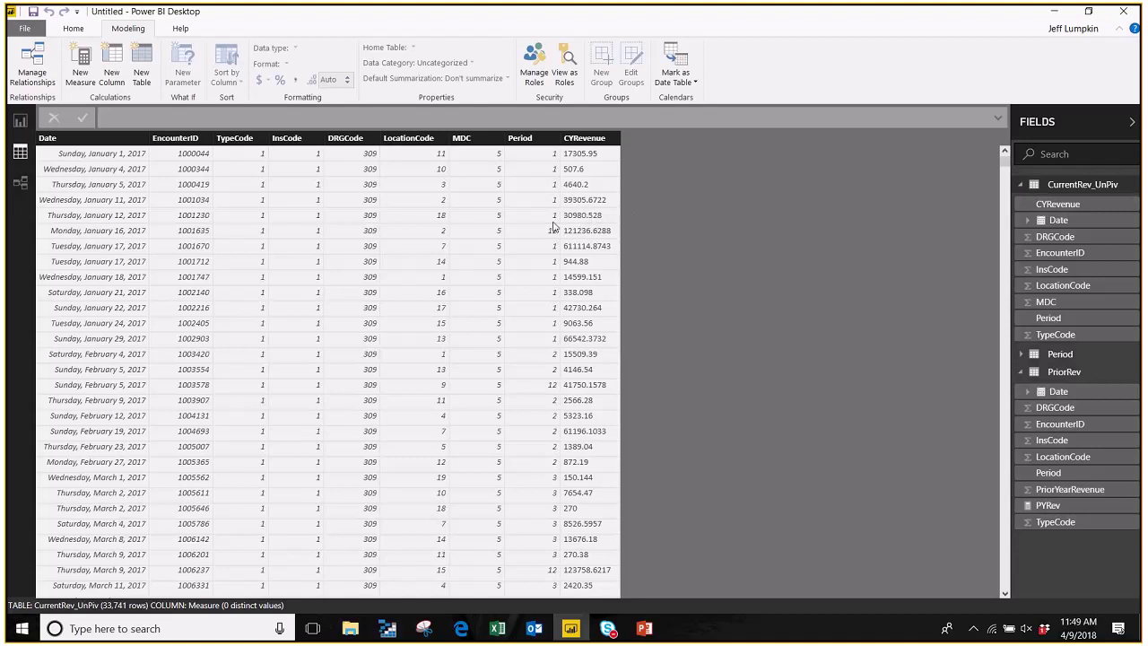
- Open the queries for editing and change the CYRevenue column of CurrentRev_UnPiv to the Whole Number type
left_click(69, 32)
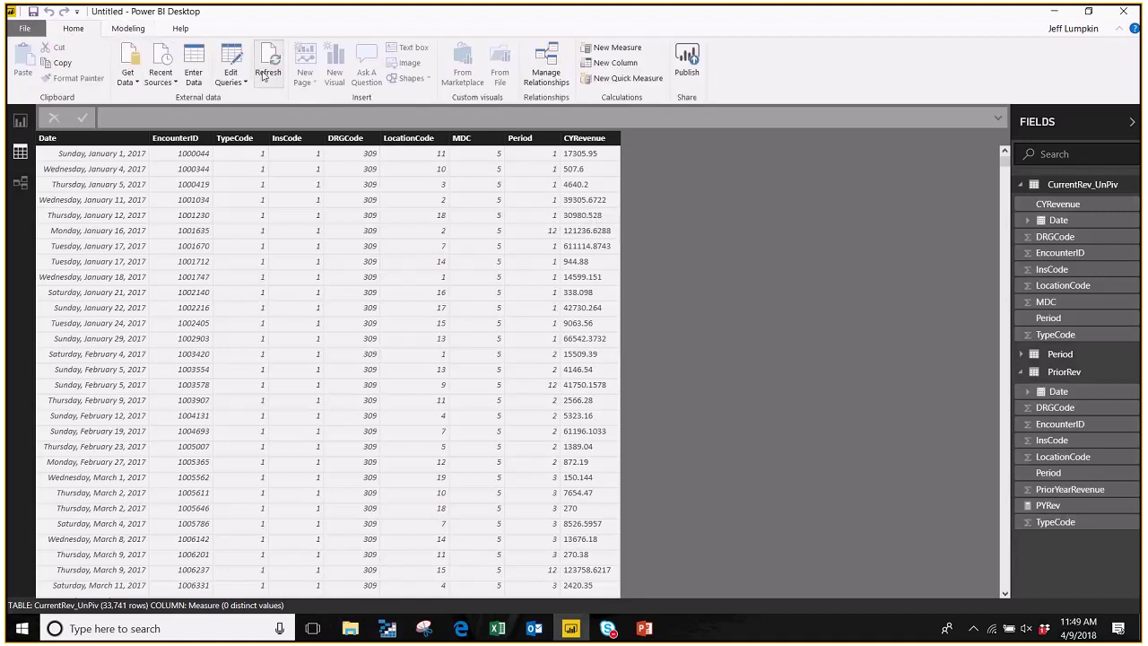
left_click(230, 56)
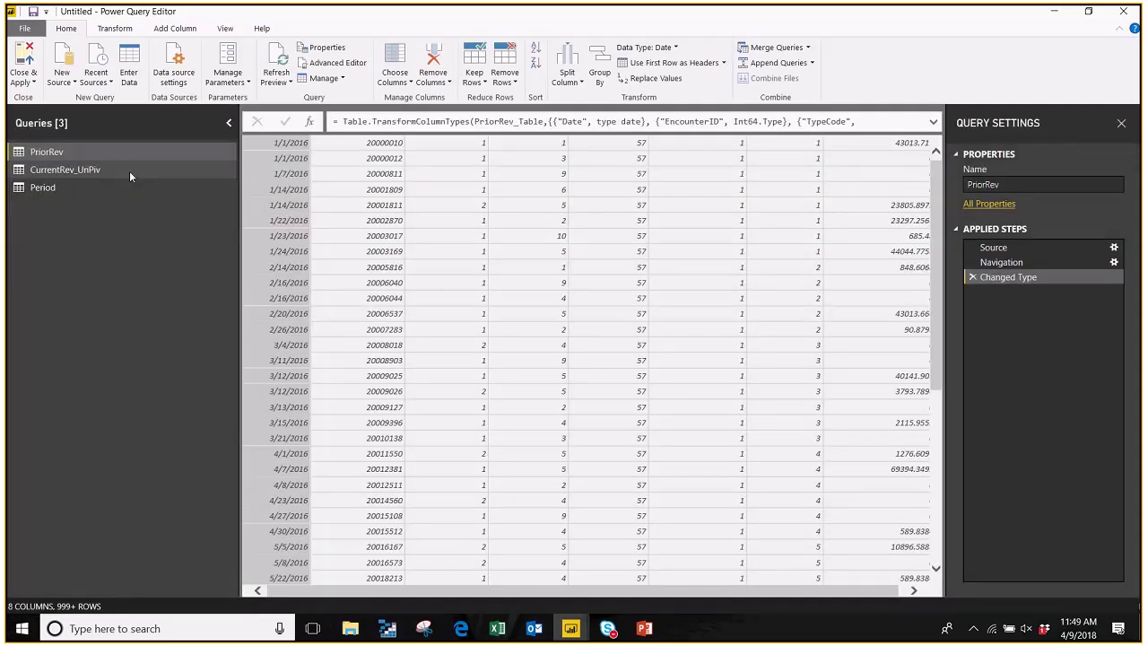
left_click(81, 173)
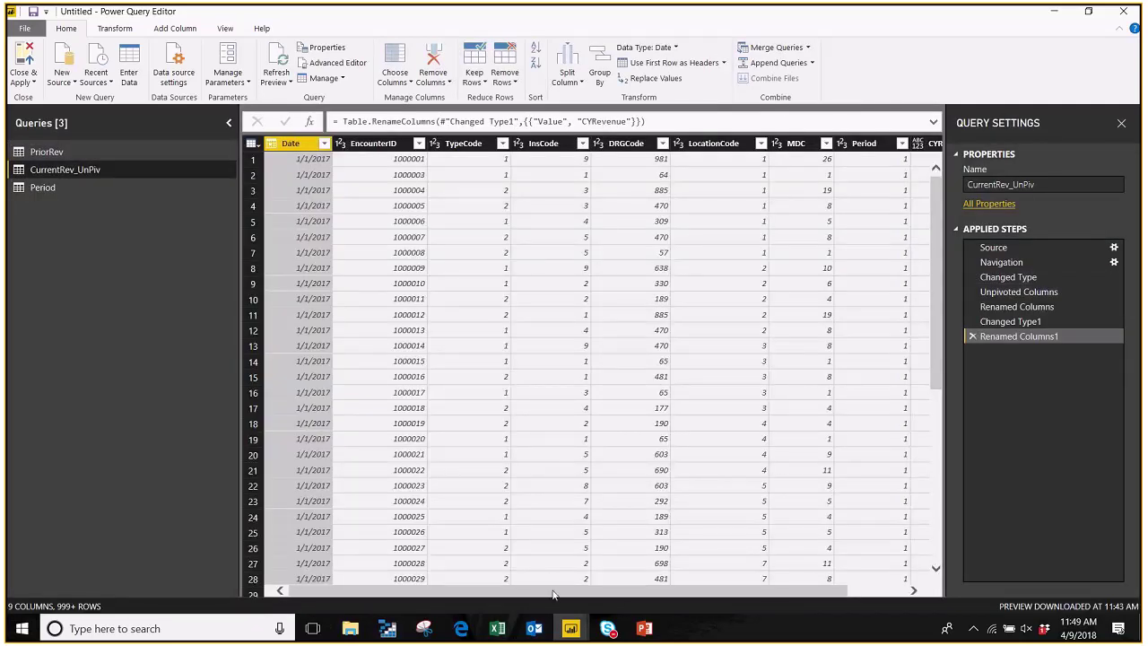
left_click_drag(553, 595, 628, 594)
left_click(889, 145)
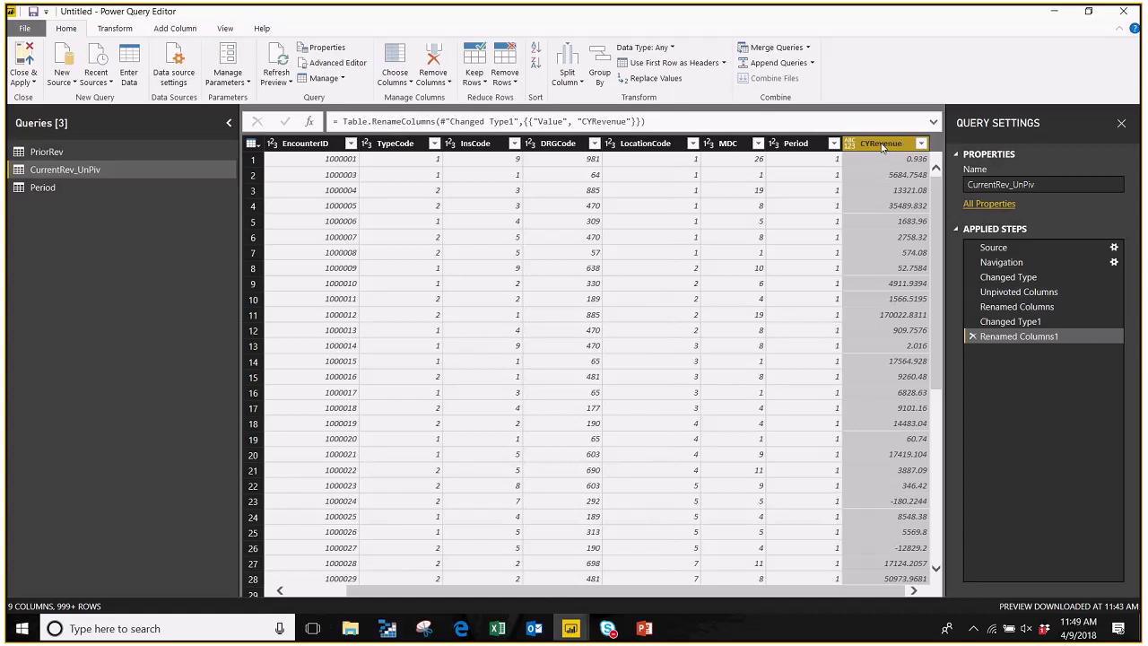
right_click(877, 146)
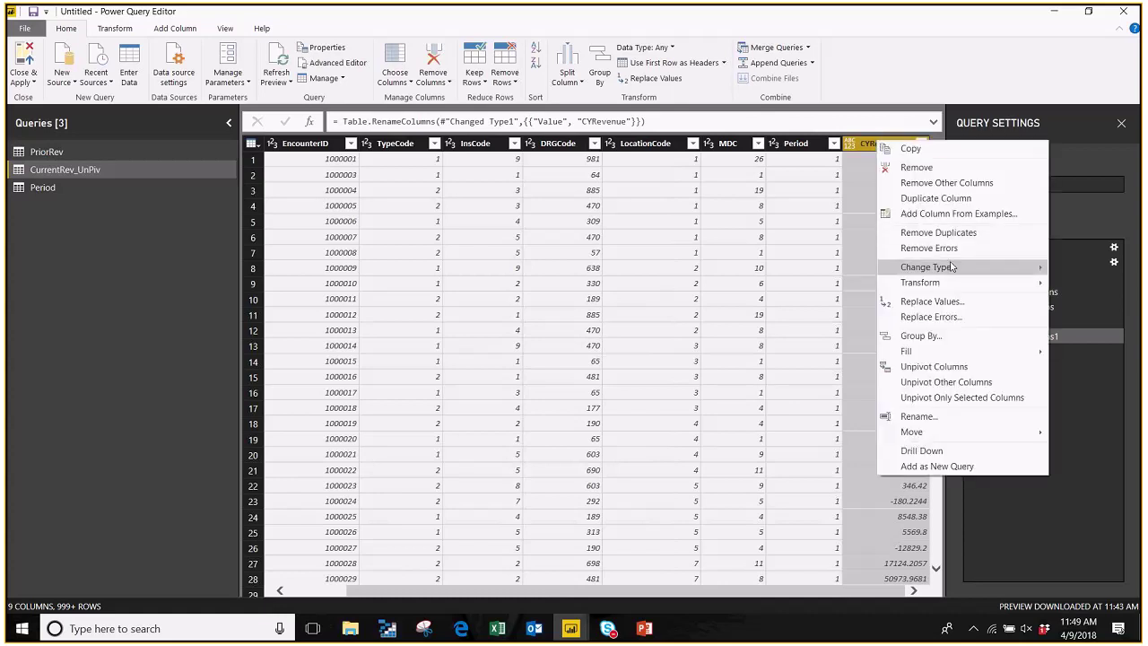
mouse_move(951, 266)
left_click(846, 296)
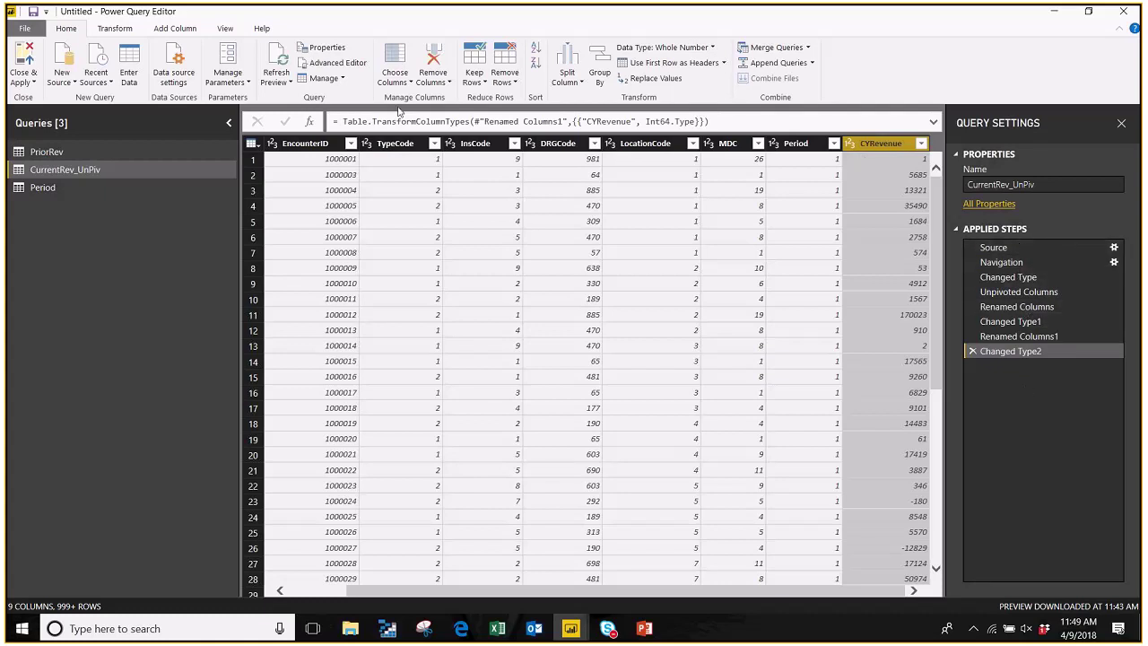
- Review the CurrentRev_UnPiv query code in the Advanced Editor without editing it, and apply the query changes to the model
left_click(333, 63)
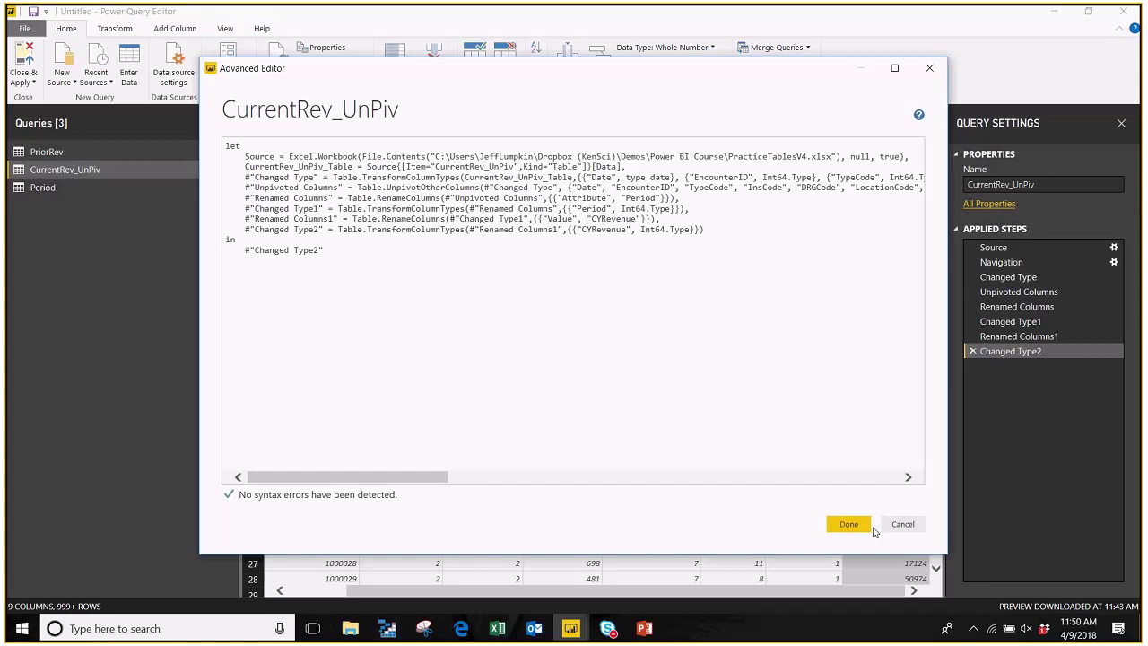
left_click(901, 524)
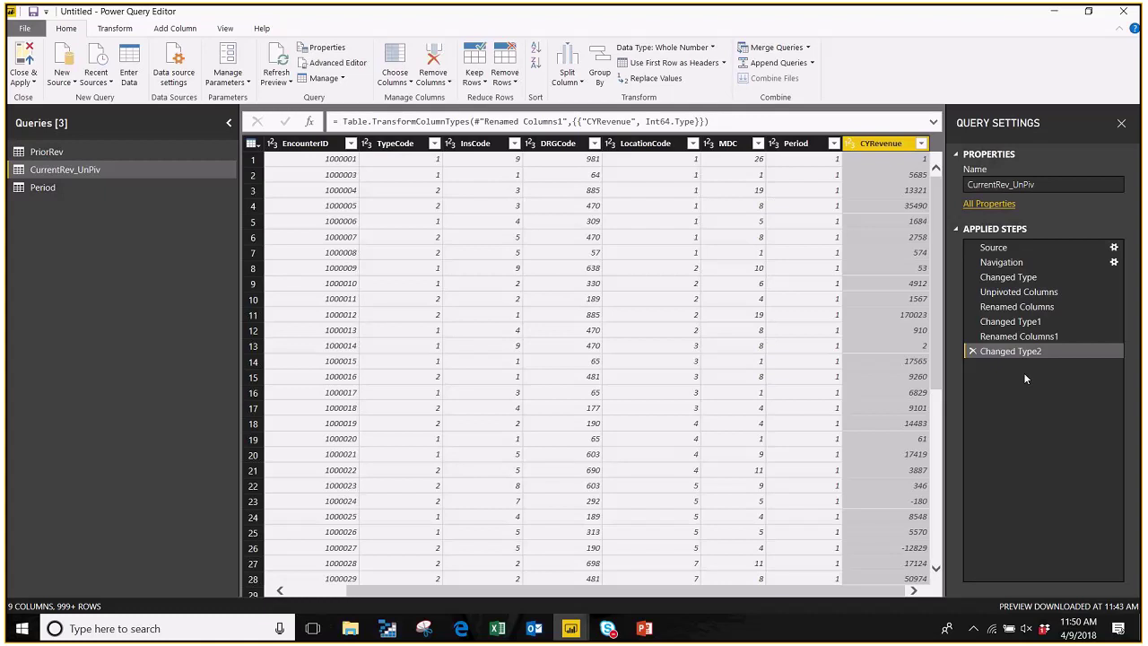
left_click(23, 54)
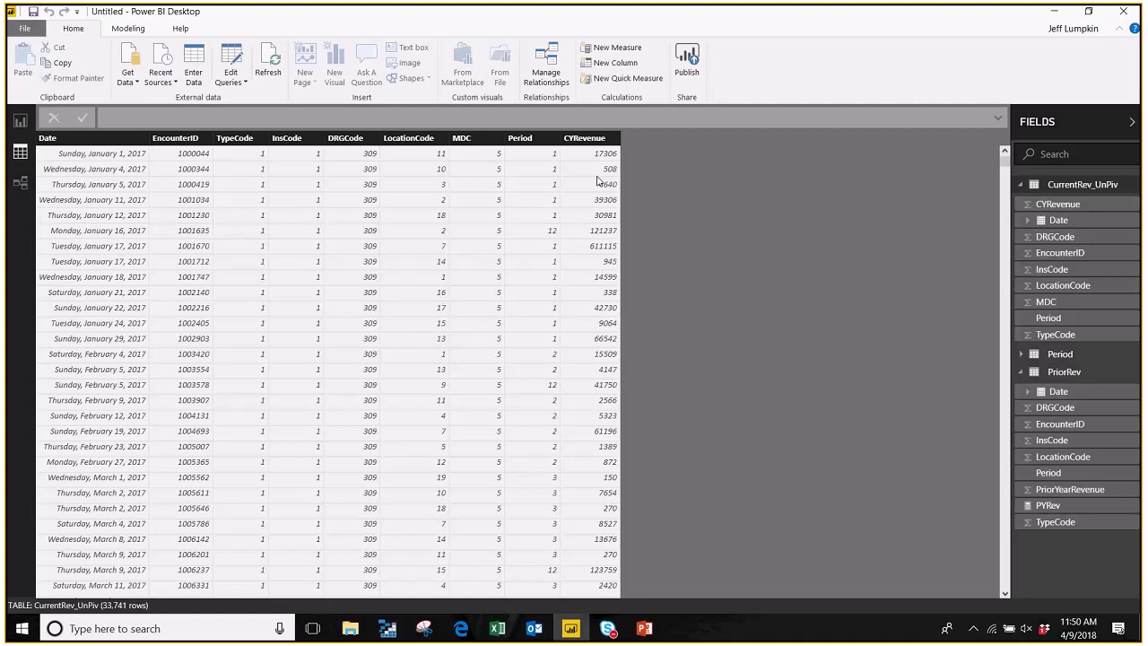
- Create a CYRev measure in the CurrentRev_UnPiv table that sums CurrentRev_UnPiv[CYRevenue]
left_click(79, 68)
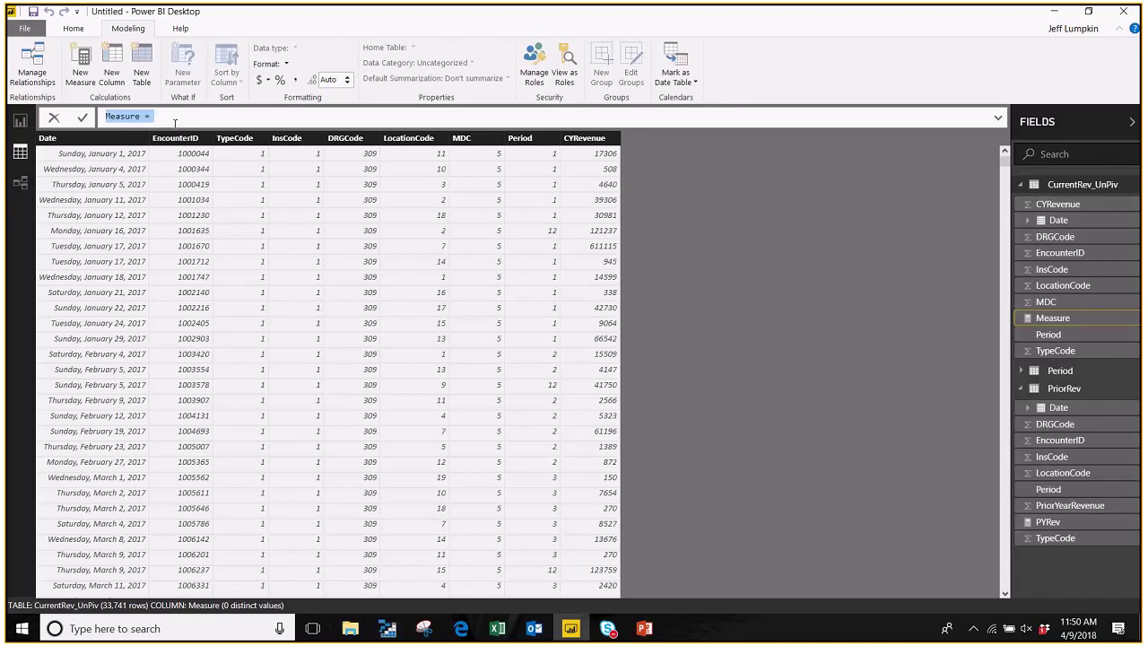
type("CY")
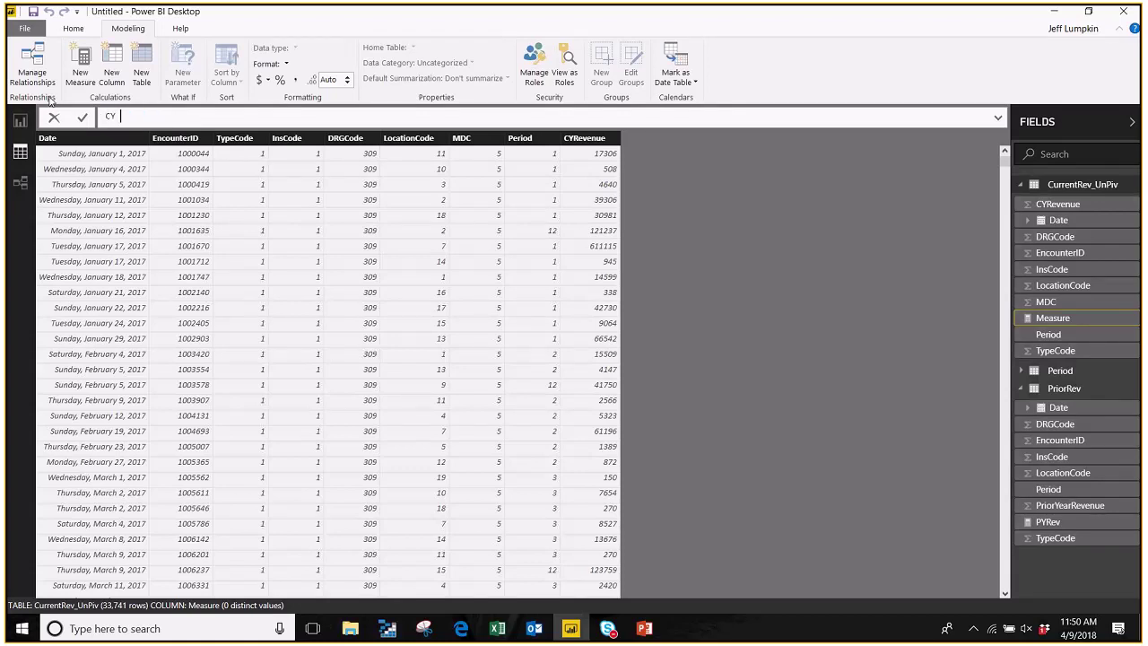
type("Rev=sum(c")
key("Down")
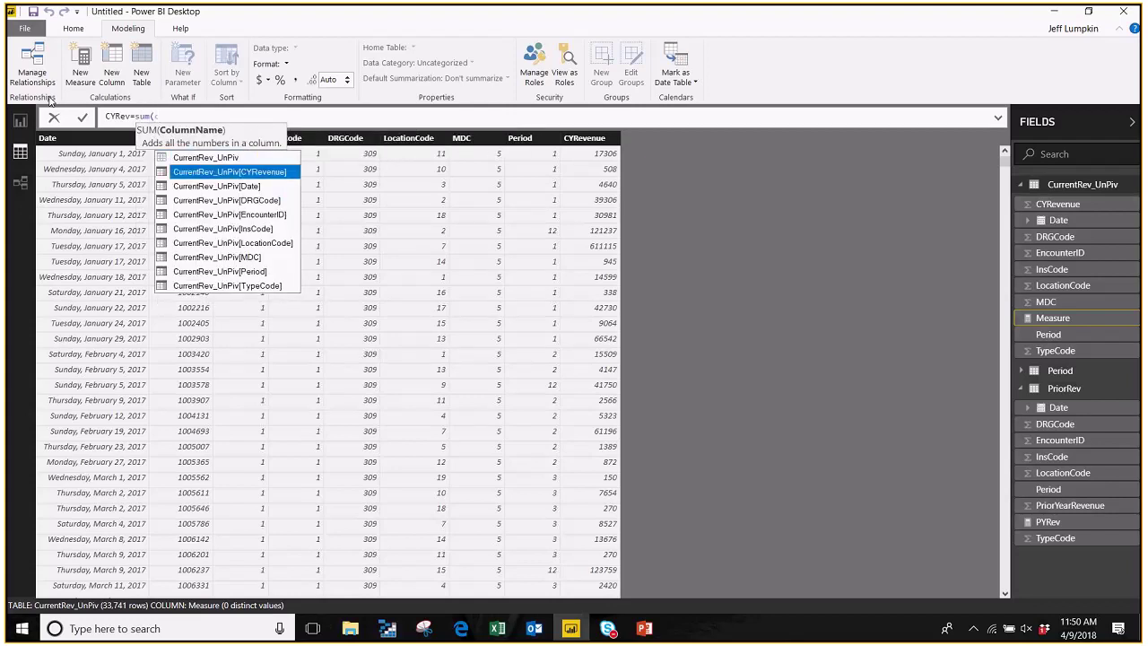
key("Tab")
type(")")
key("Return")
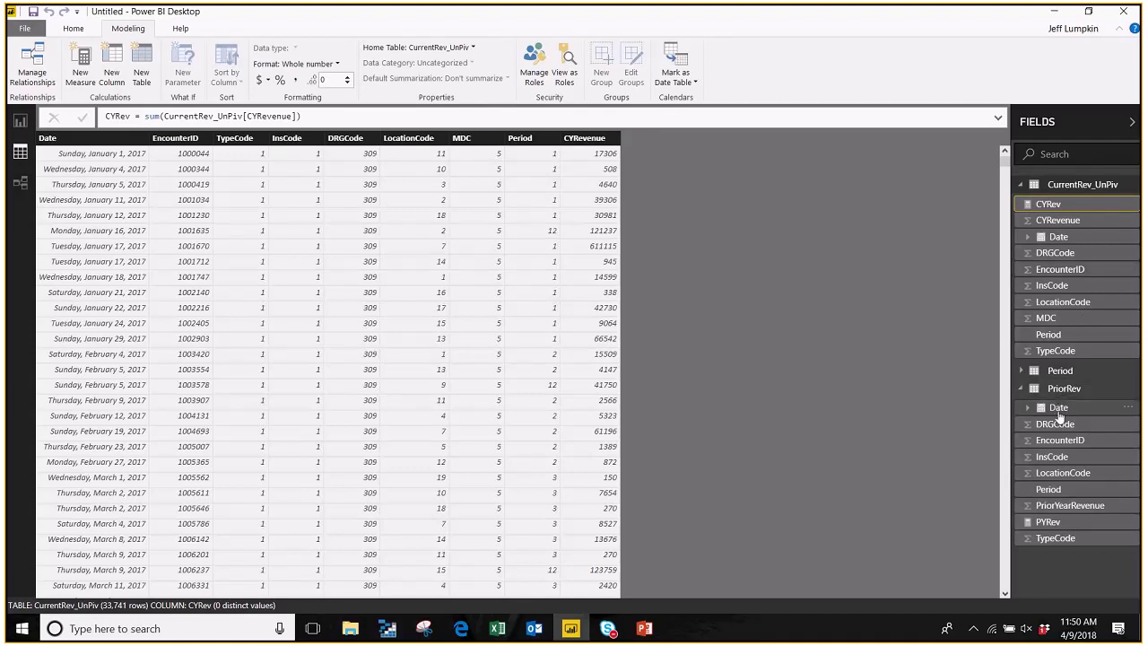
- Create a YoY measure in the PriorRev table that subtracts [PYRev] from [CYRev]
left_click(1049, 523)
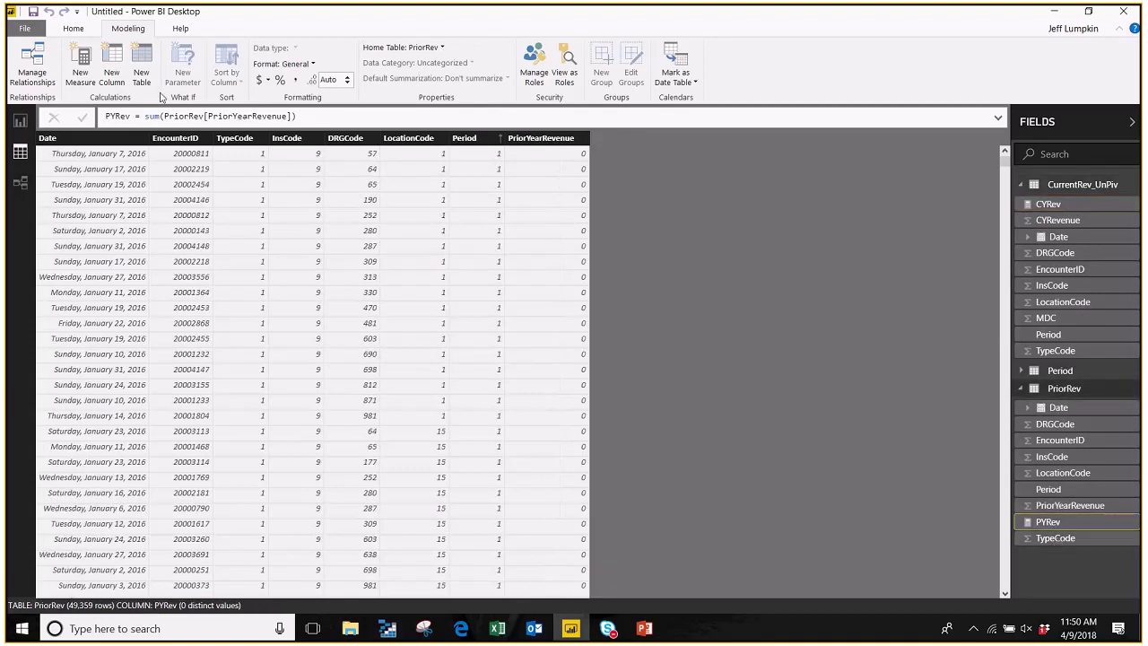
left_click(80, 67)
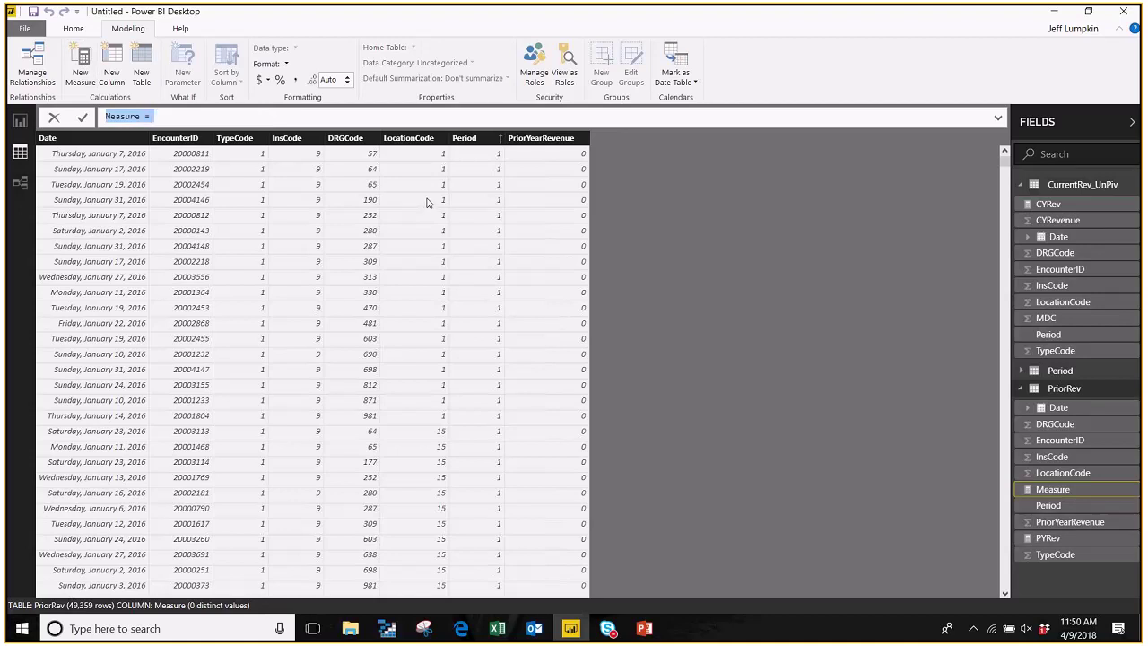
type("YoY=[")
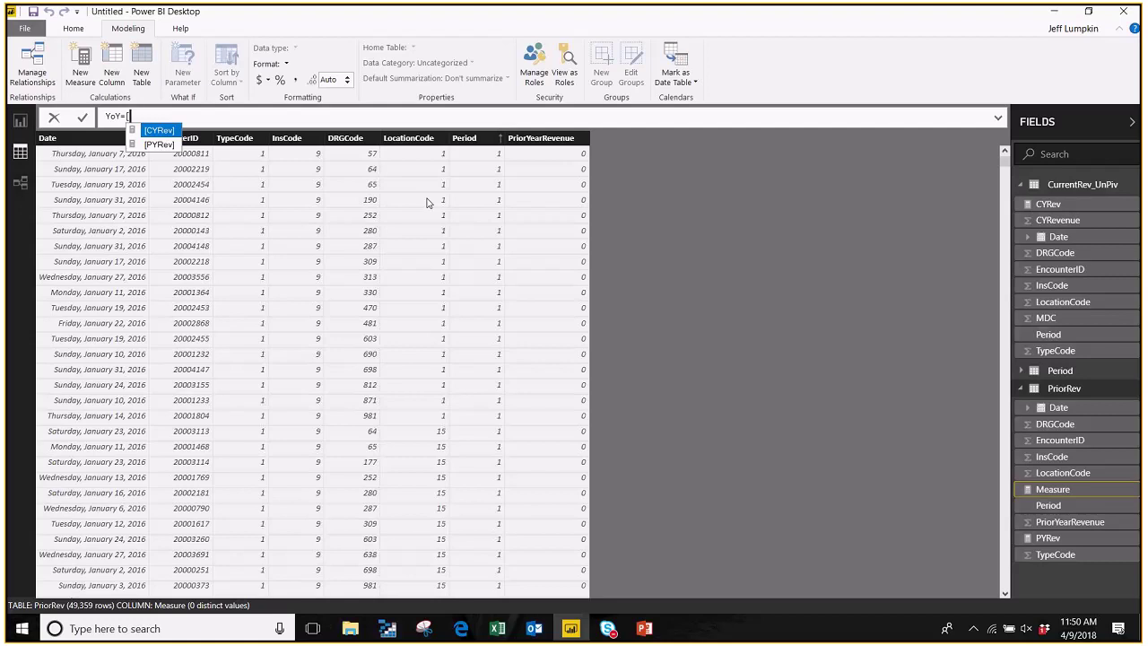
key("Tab")
type("-[")
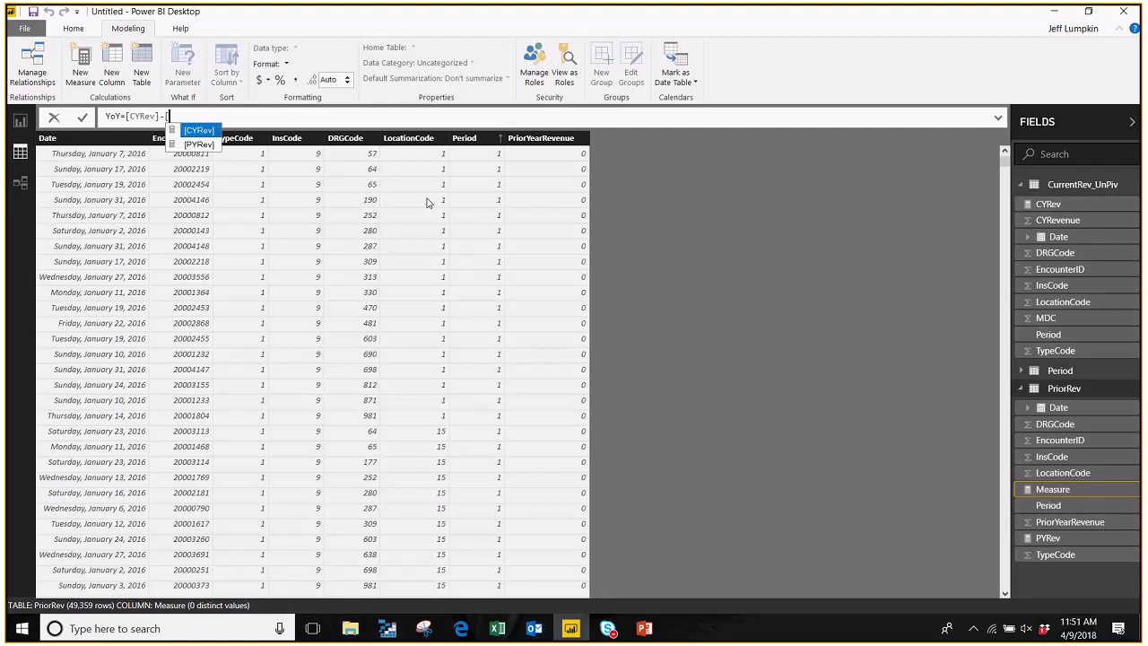
key("Down")
key("Tab")
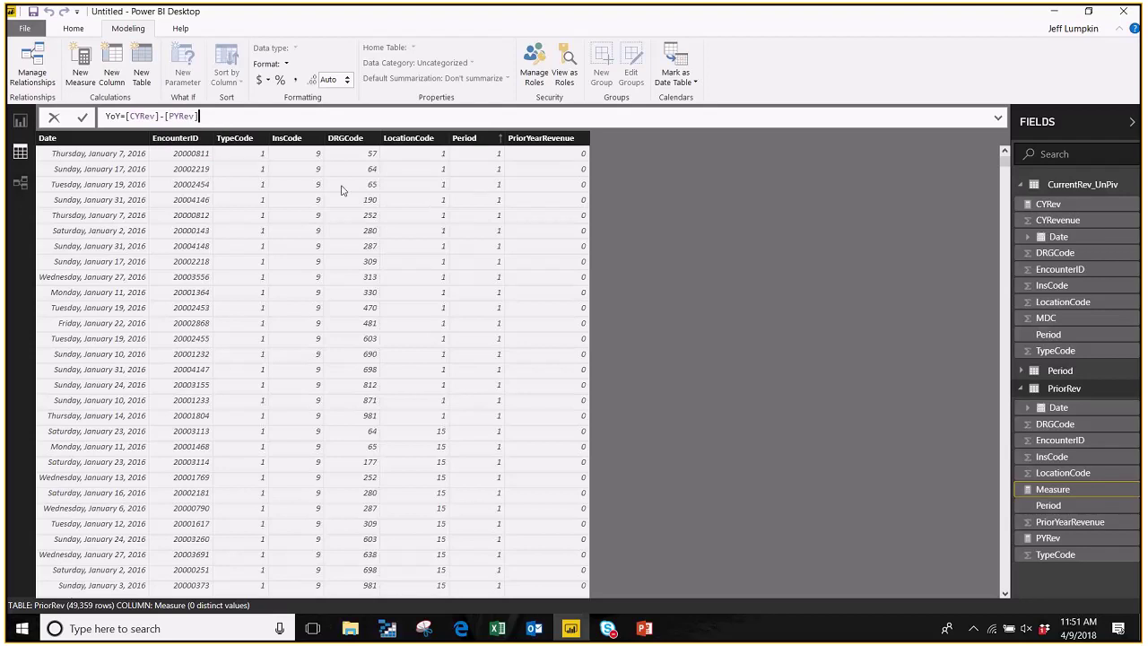
key("Return")
- Add a multi-row card to report Page 1 showing the CYRev, PYRev and YoY measures
left_click(18, 122)
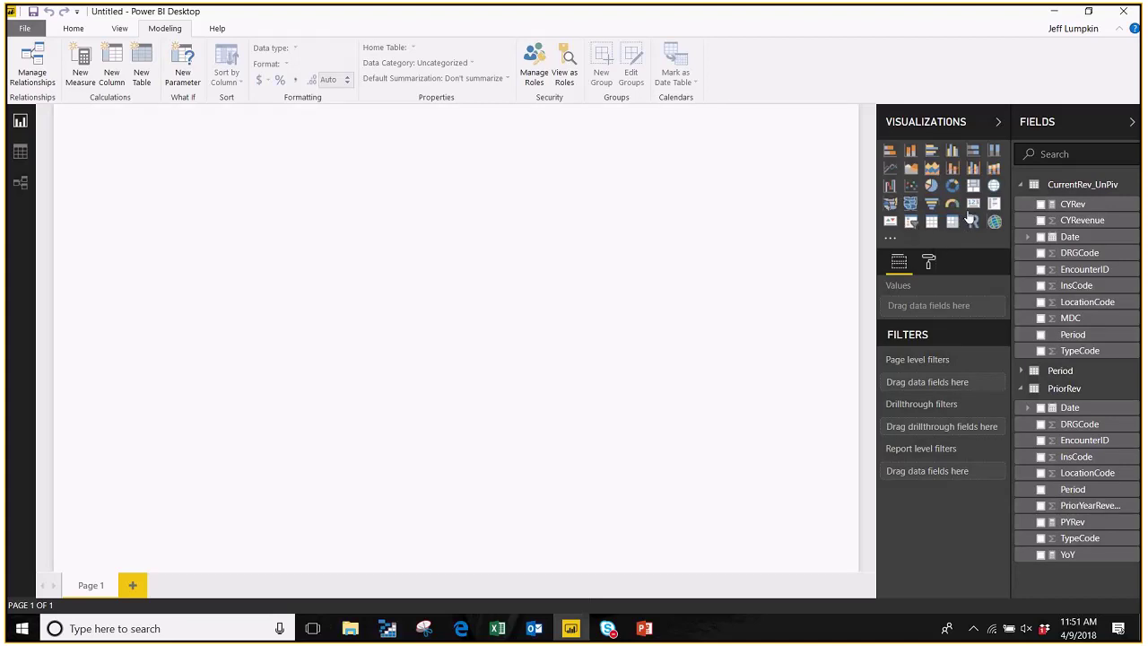
left_click(993, 203)
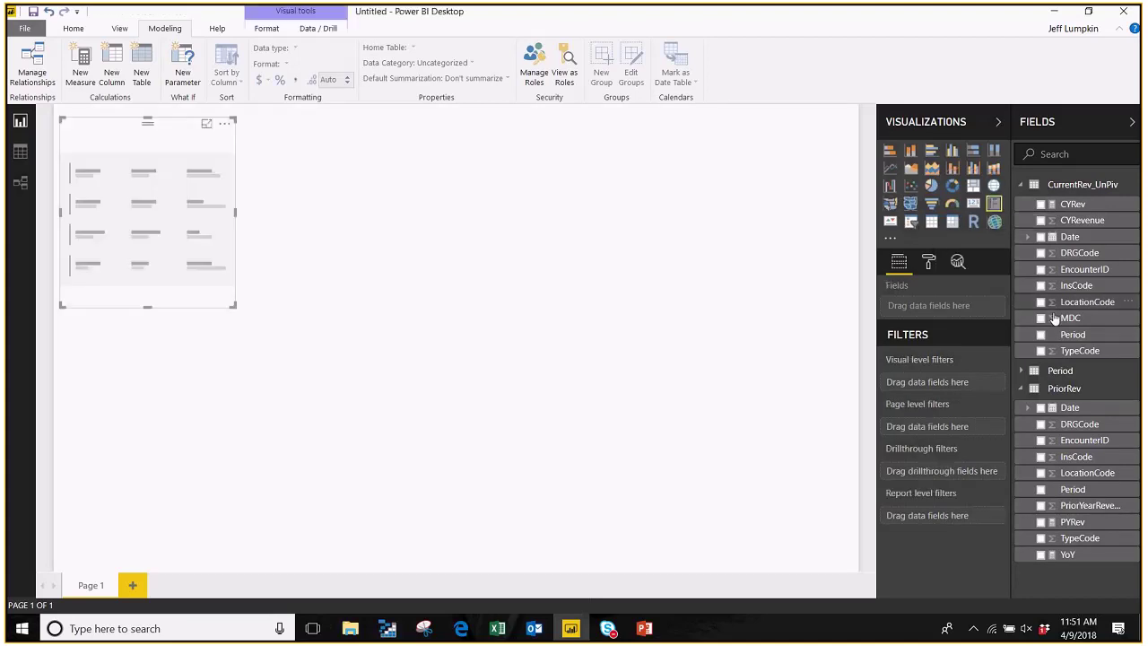
left_click(1039, 205)
left_click(1040, 522)
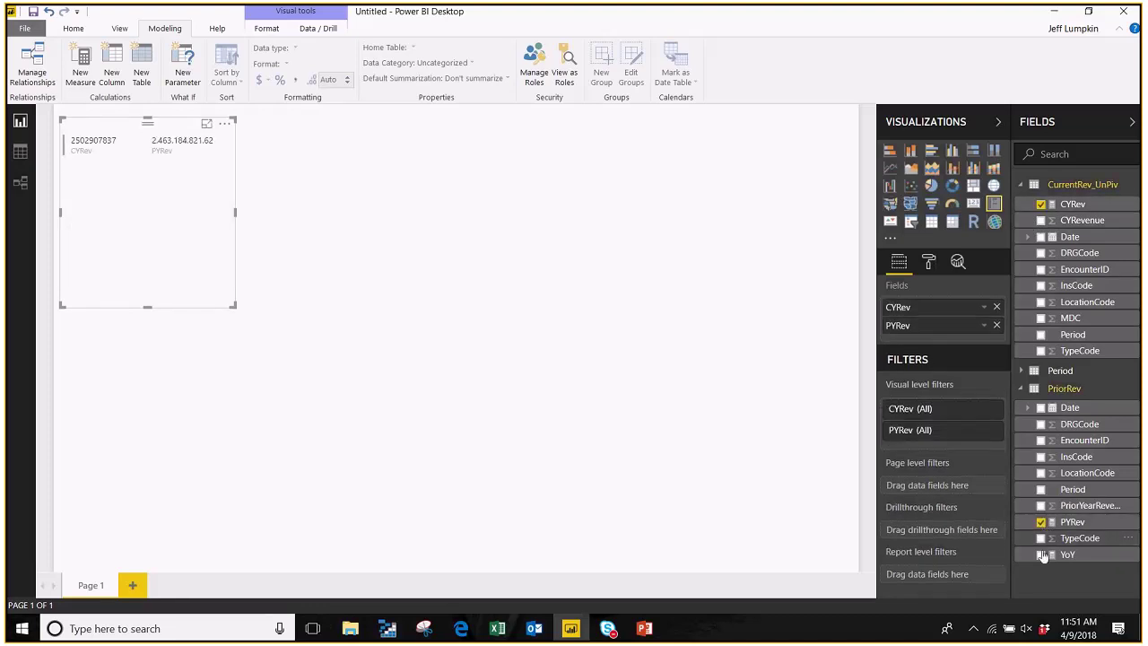
left_click(1041, 555)
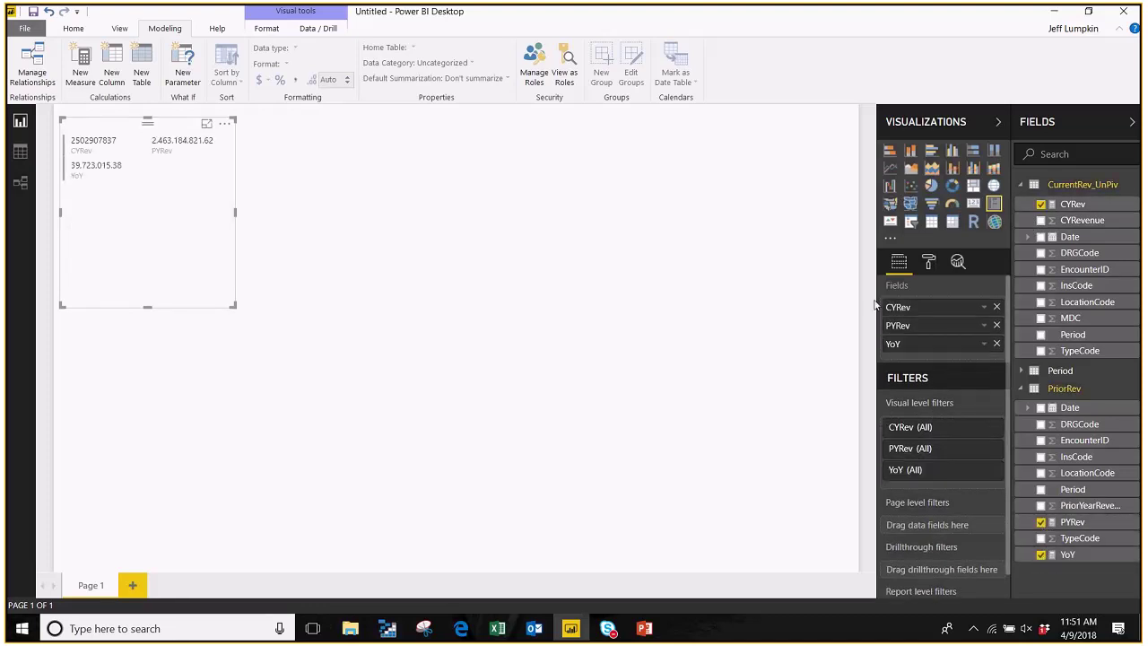
- Show a thousands separator on the CYRev measure, and make the multi-row card wider and shorter
left_click(1074, 204)
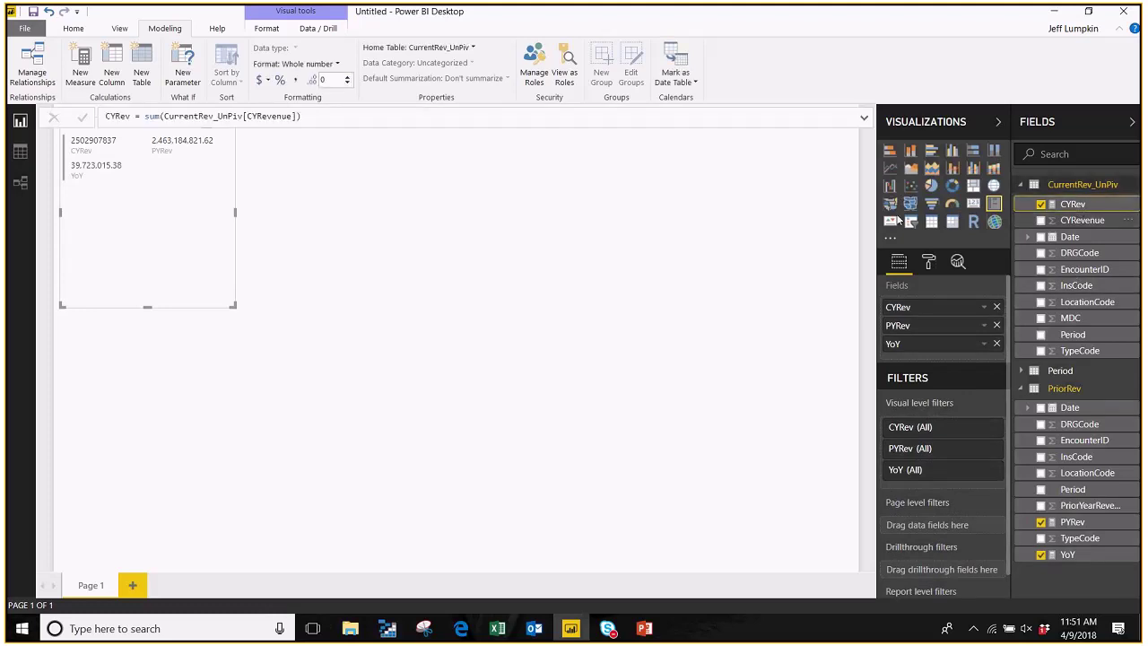
left_click(295, 79)
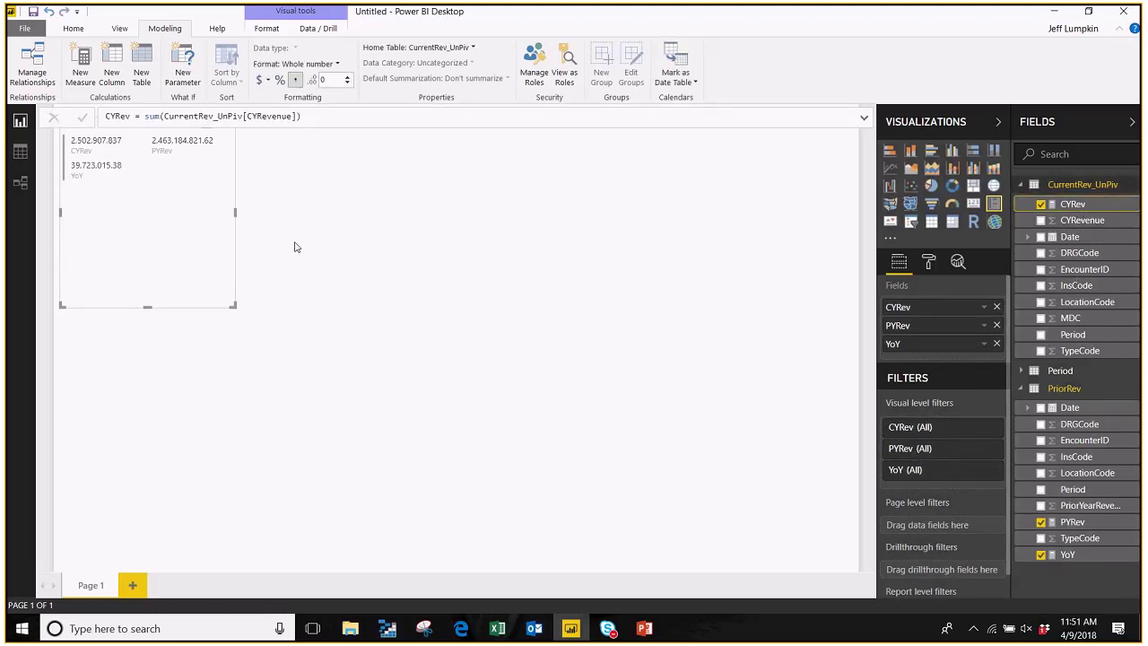
left_click_drag(233, 305, 267, 265)
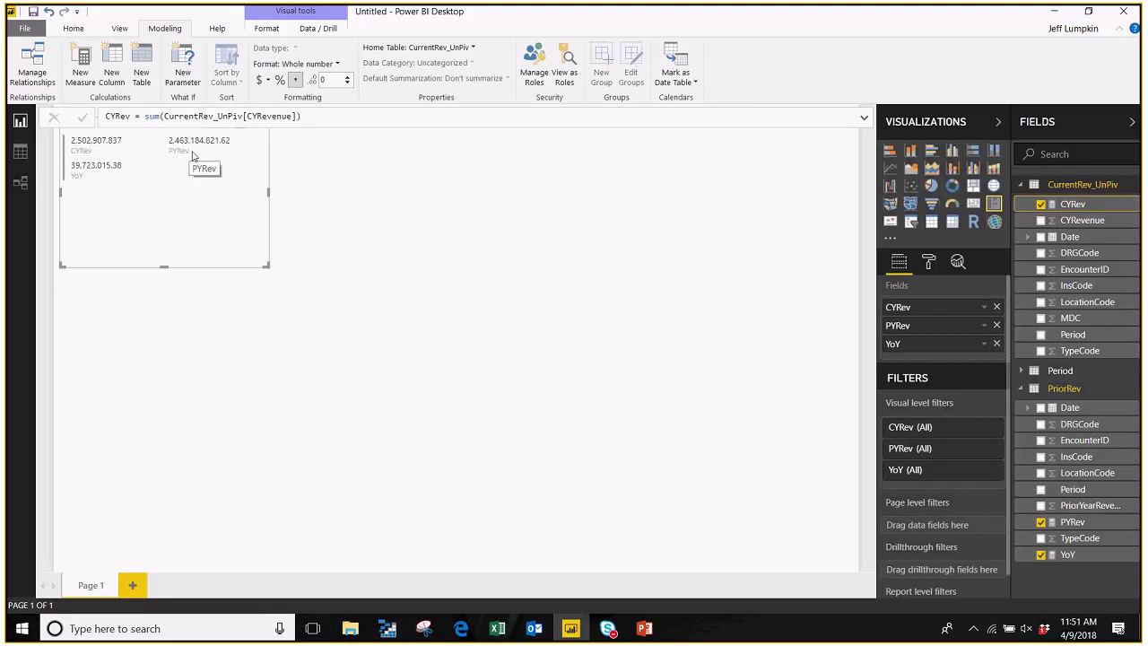
left_click(459, 240)
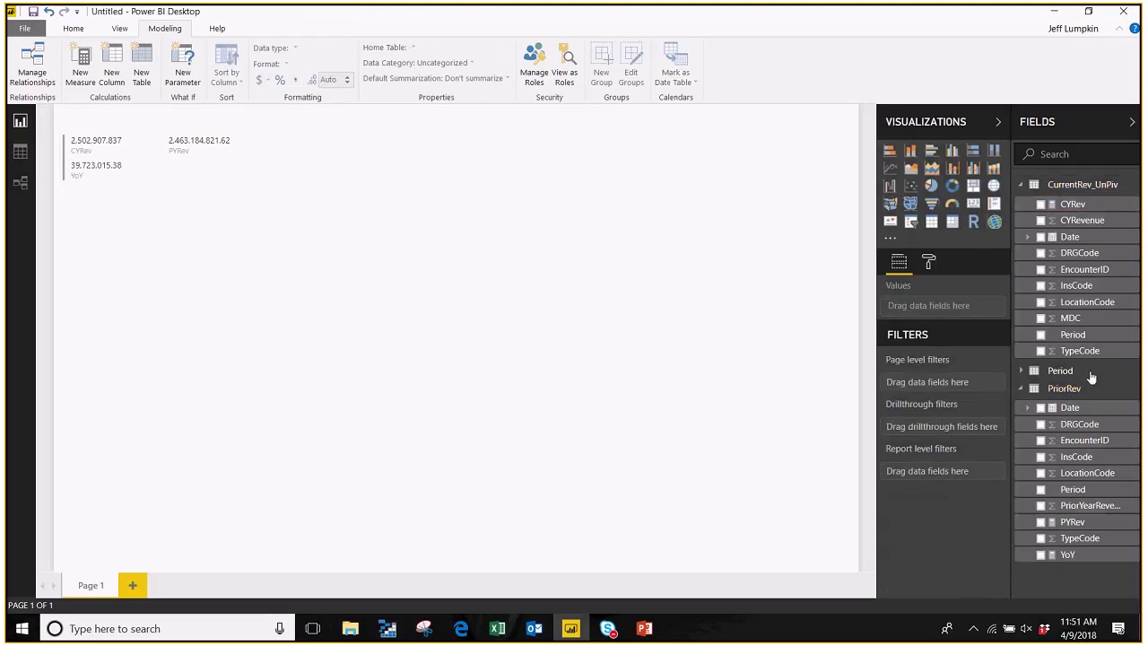
- Add a table visual using the Period table's First Characters field, and rename that field as Month
left_click(1020, 370)
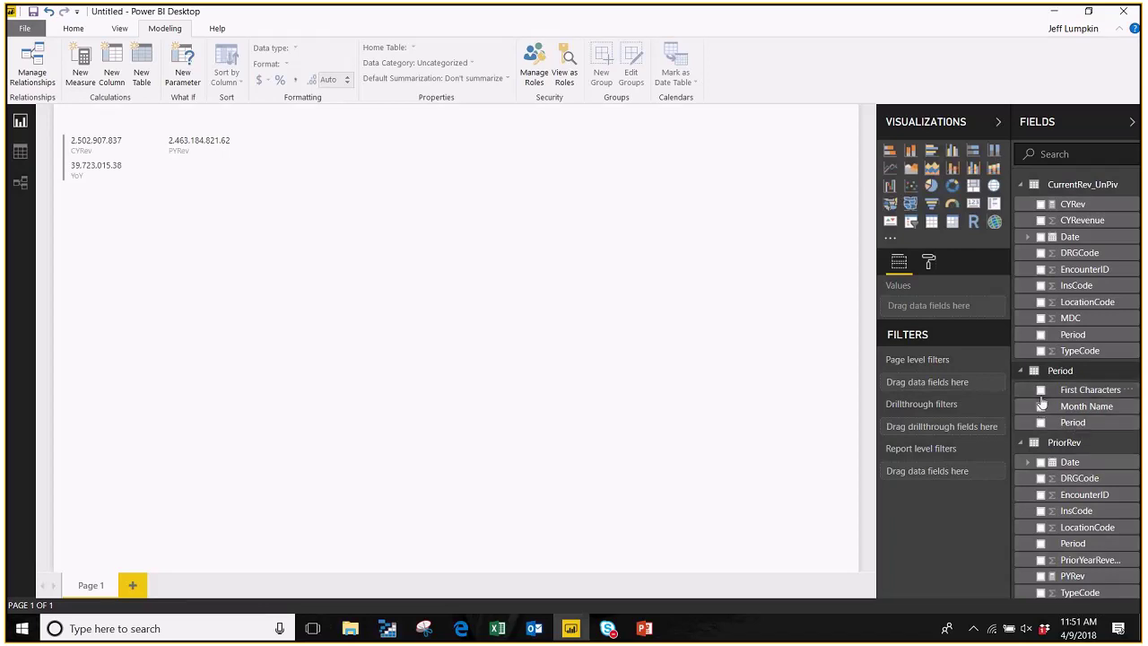
left_click(1073, 392)
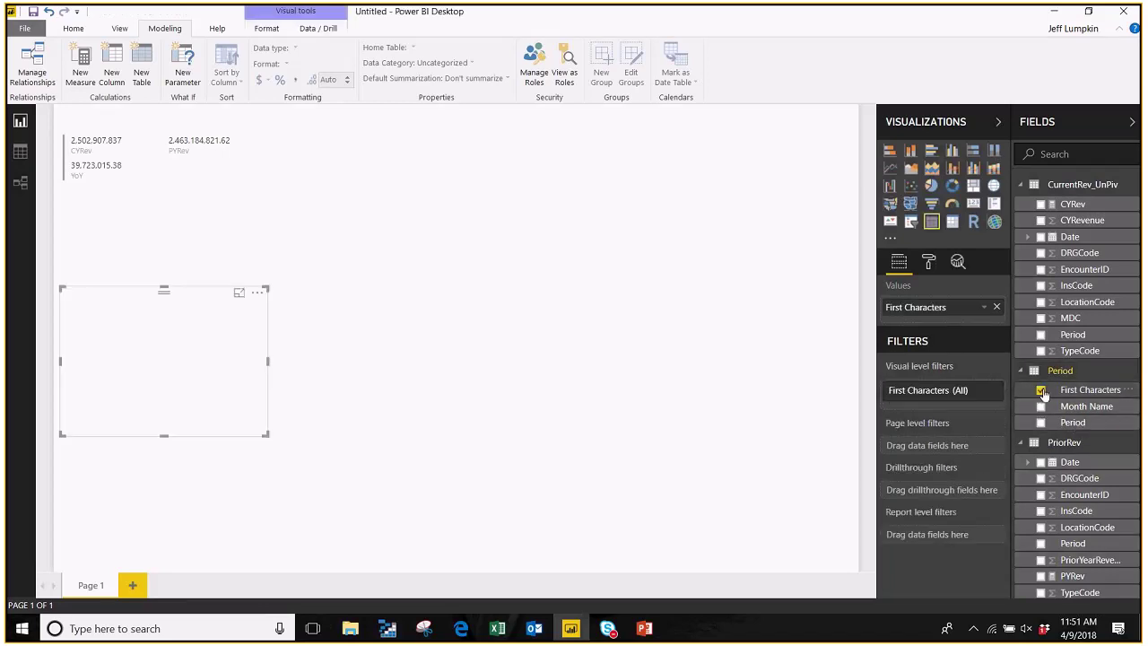
right_click(1074, 391)
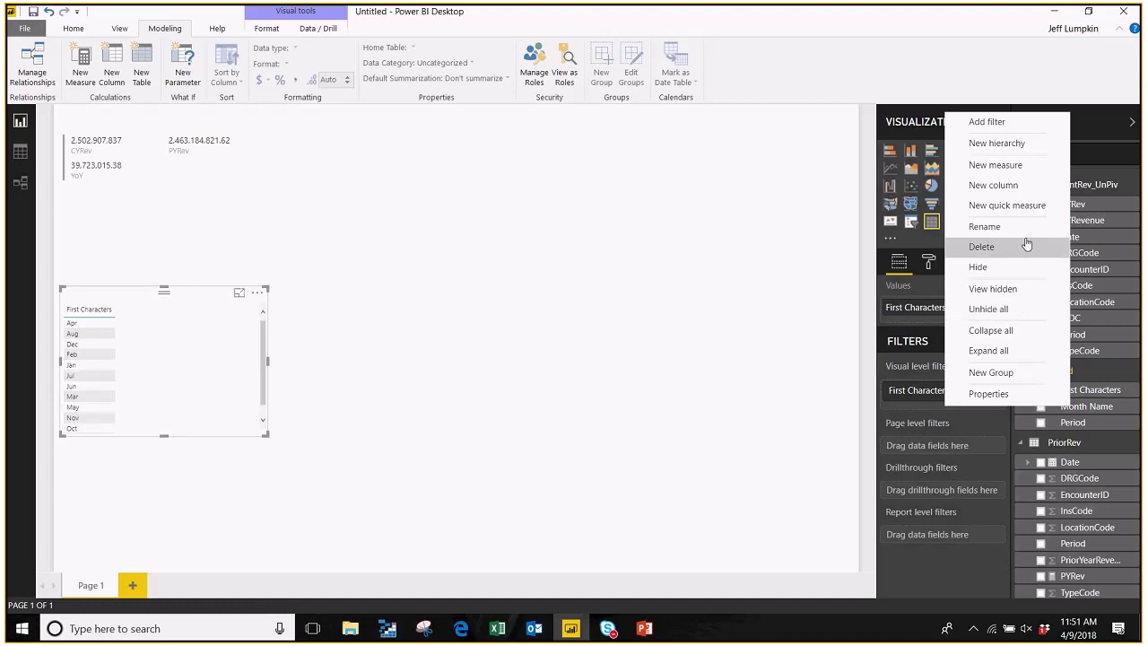
key("Escape")
type("Month")
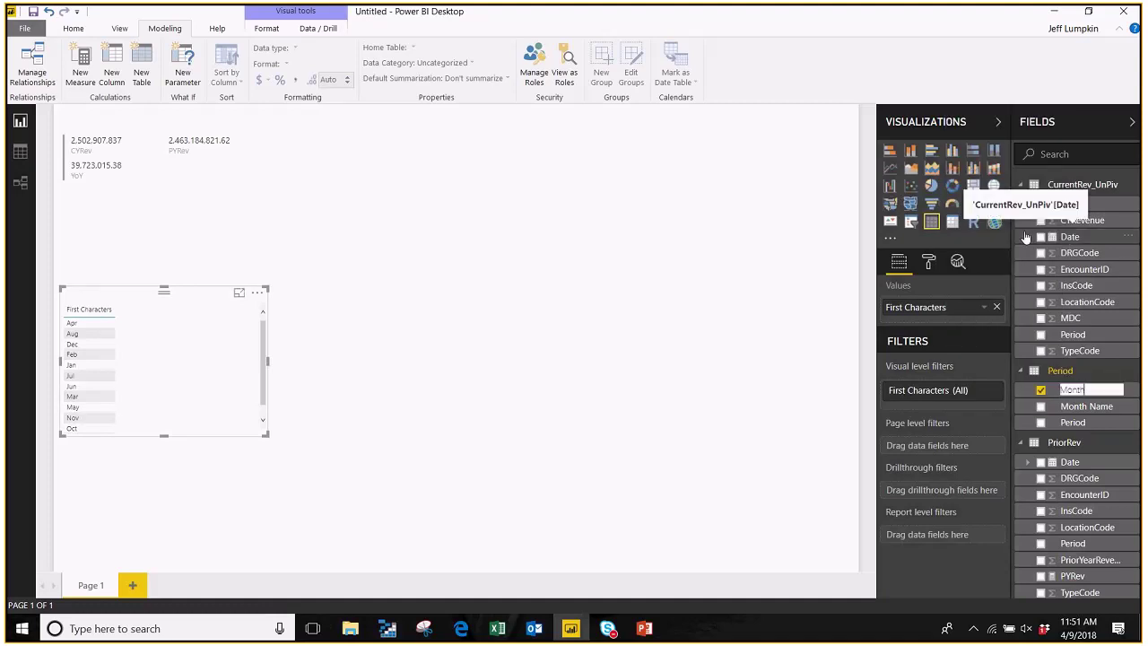
key("Return")
- Move the month table to the middle of the page, make it narrower and taller, and add the YoY measure to it
left_click_drag(174, 295, 453, 212)
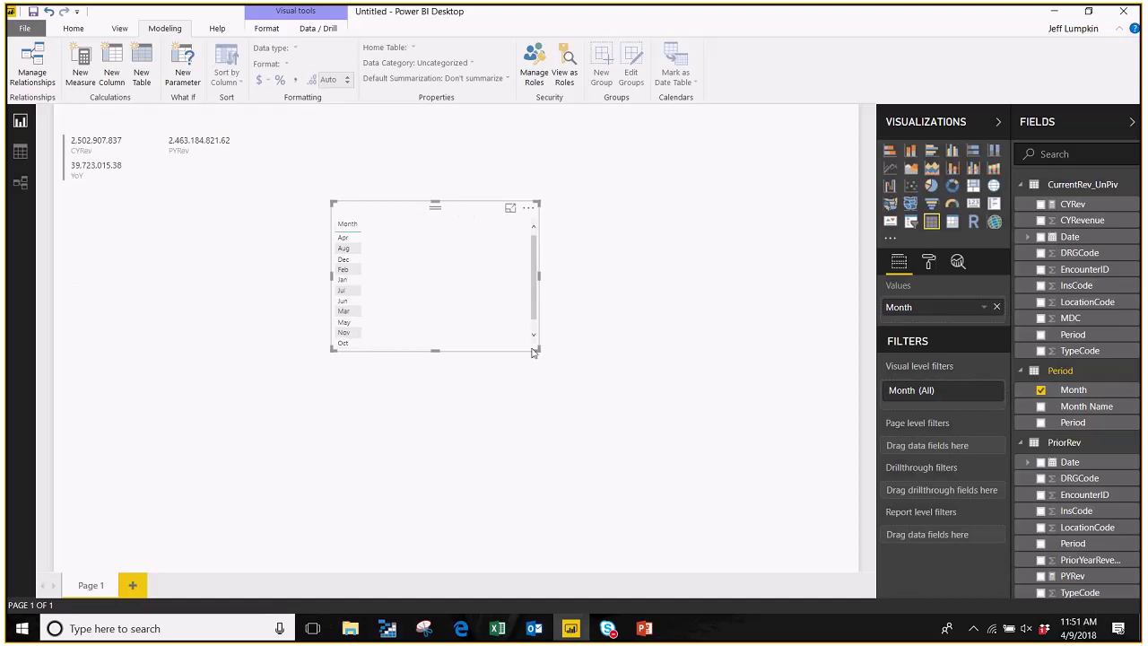
left_click_drag(539, 351, 457, 438)
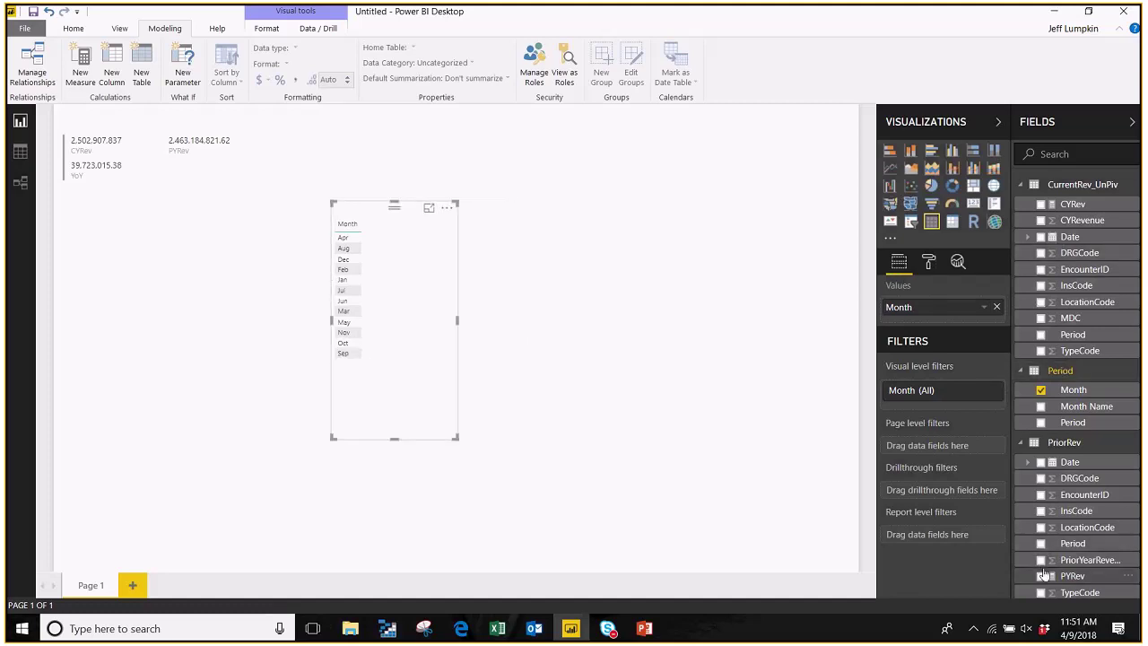
scroll(1044, 576, "down", 1)
left_click(1040, 587)
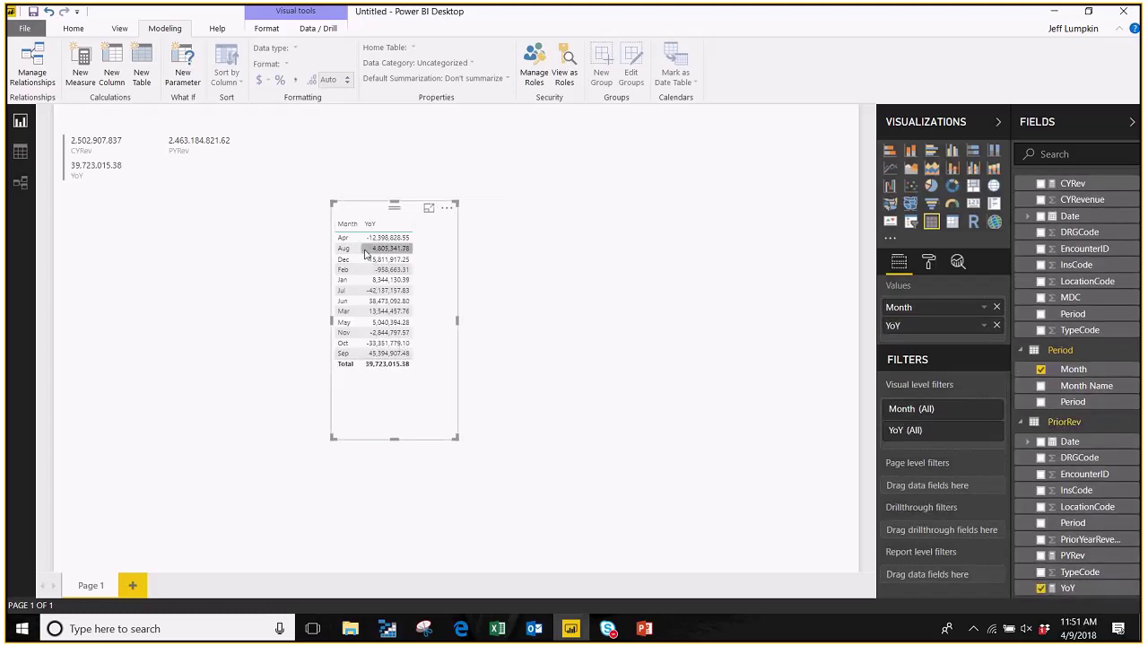
- Set the Month column of the Period table to sort by the Period column
left_click(19, 151)
left_click(1057, 370)
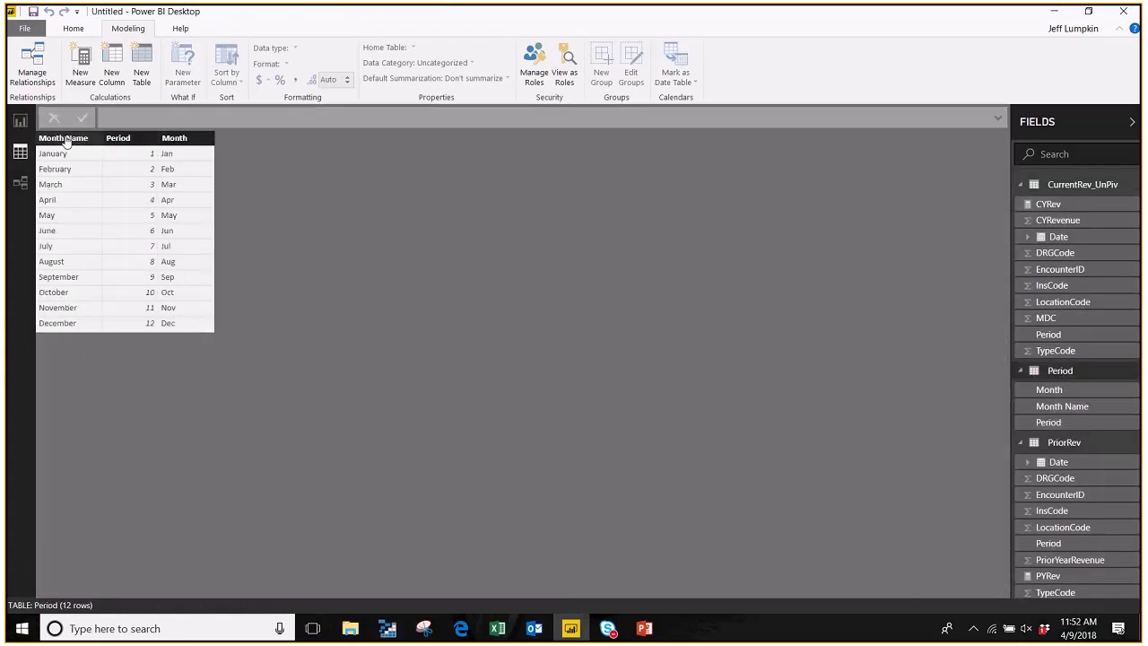
left_click(174, 137)
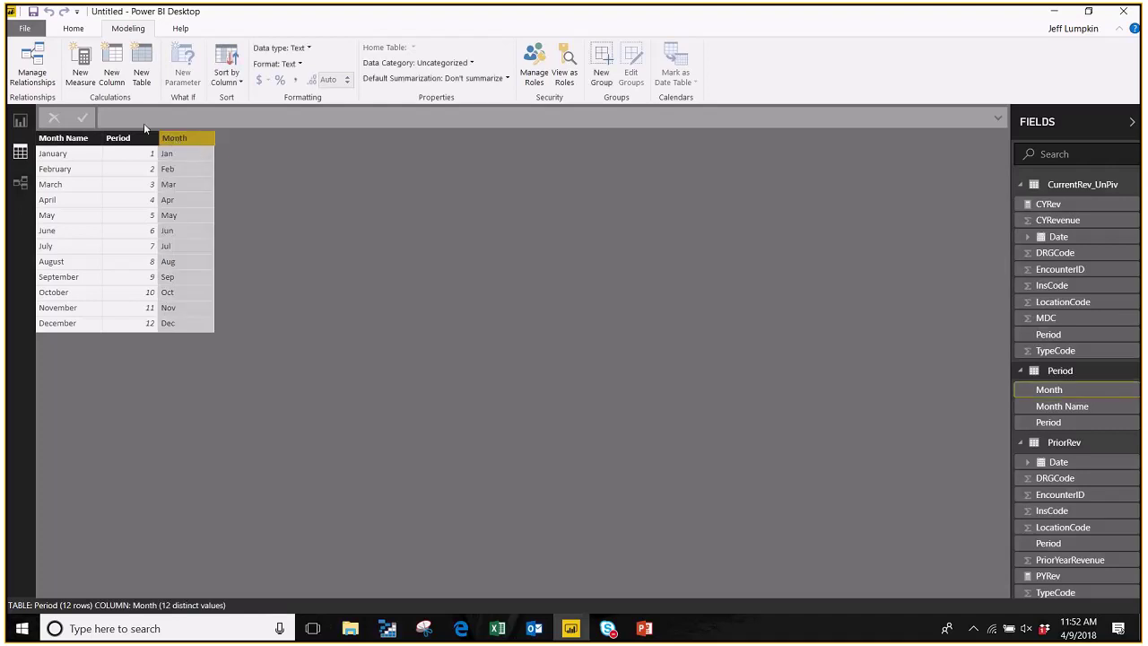
left_click(227, 73)
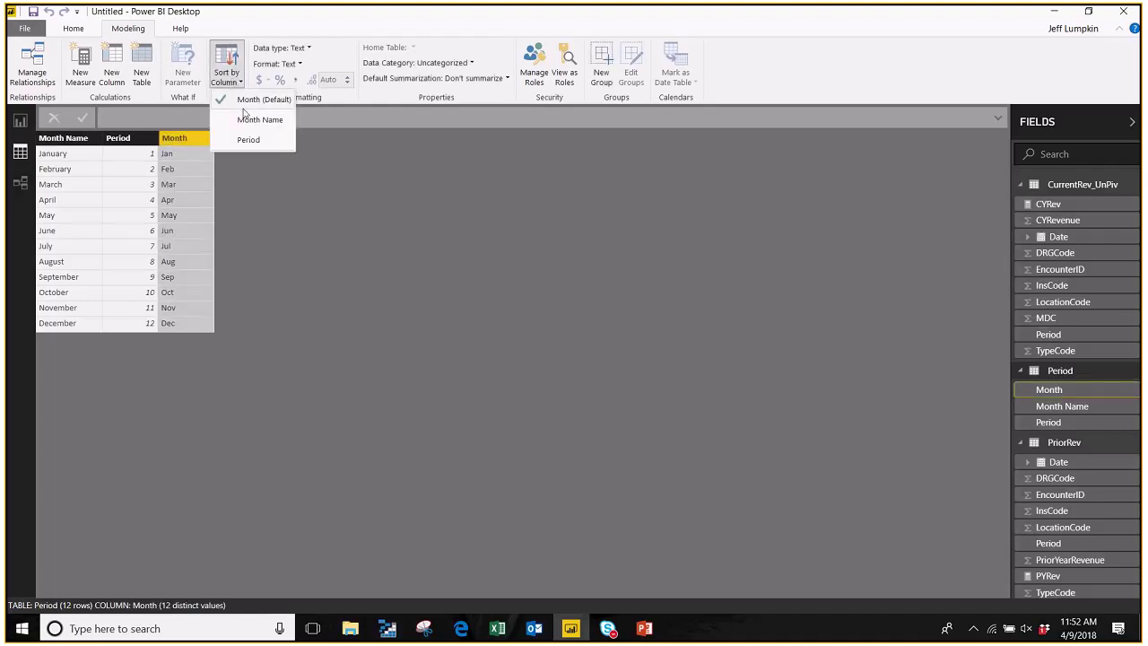
left_click(251, 140)
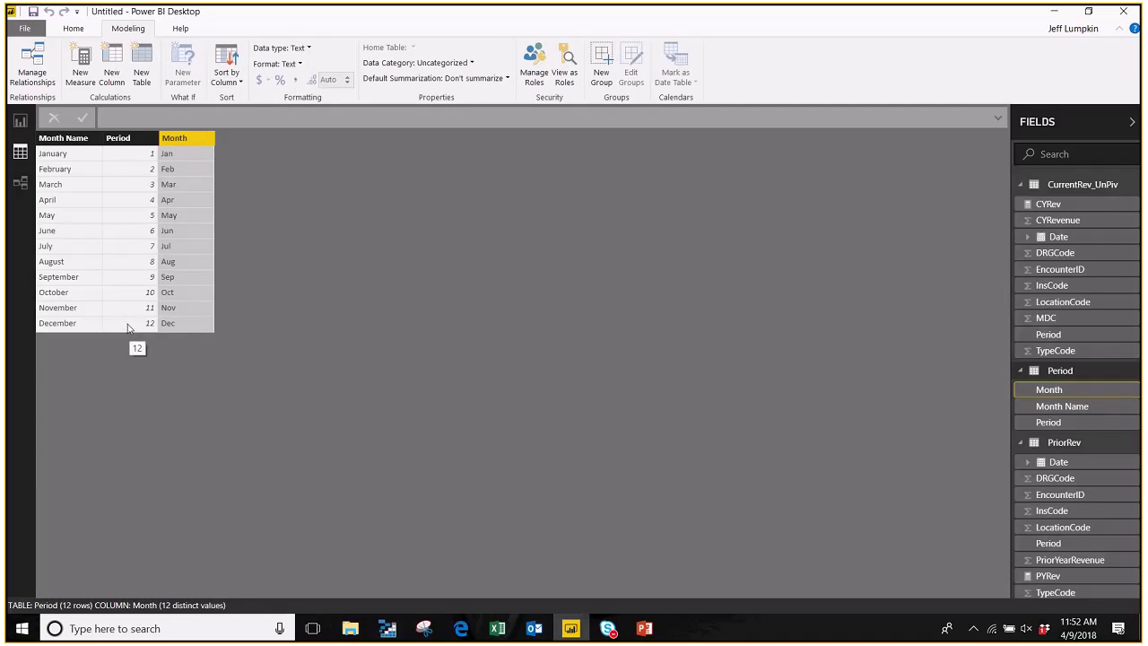
- Convert the Month and YoY table on the report page to a clustered column chart, widened and placed in the page's upper-right corner
left_click(20, 119)
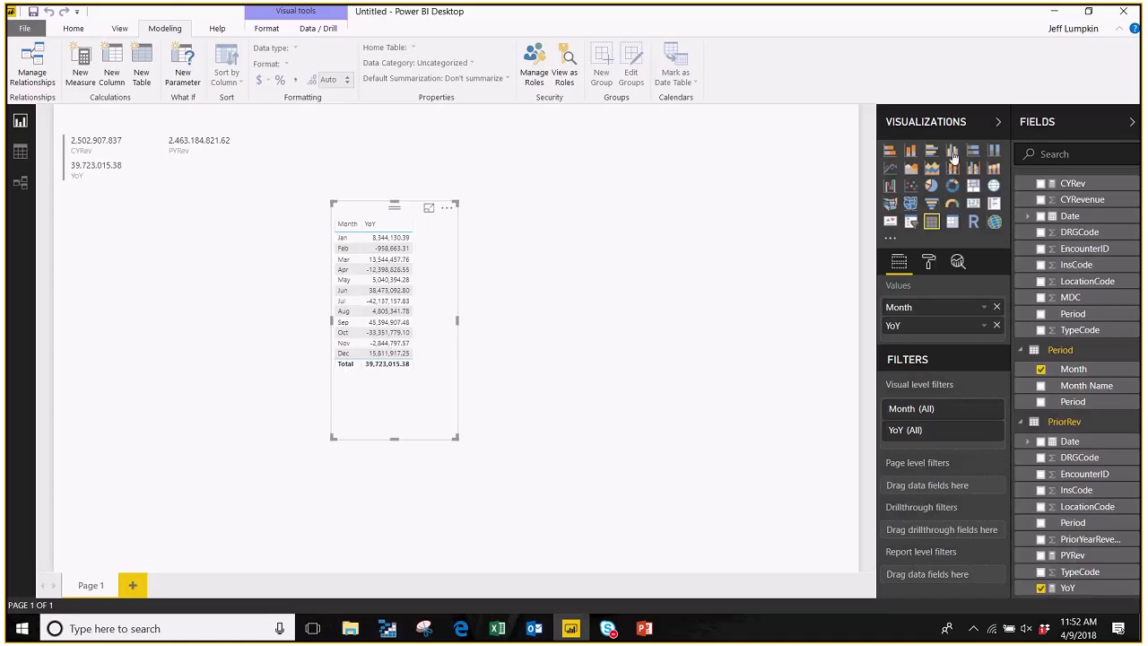
left_click(952, 152)
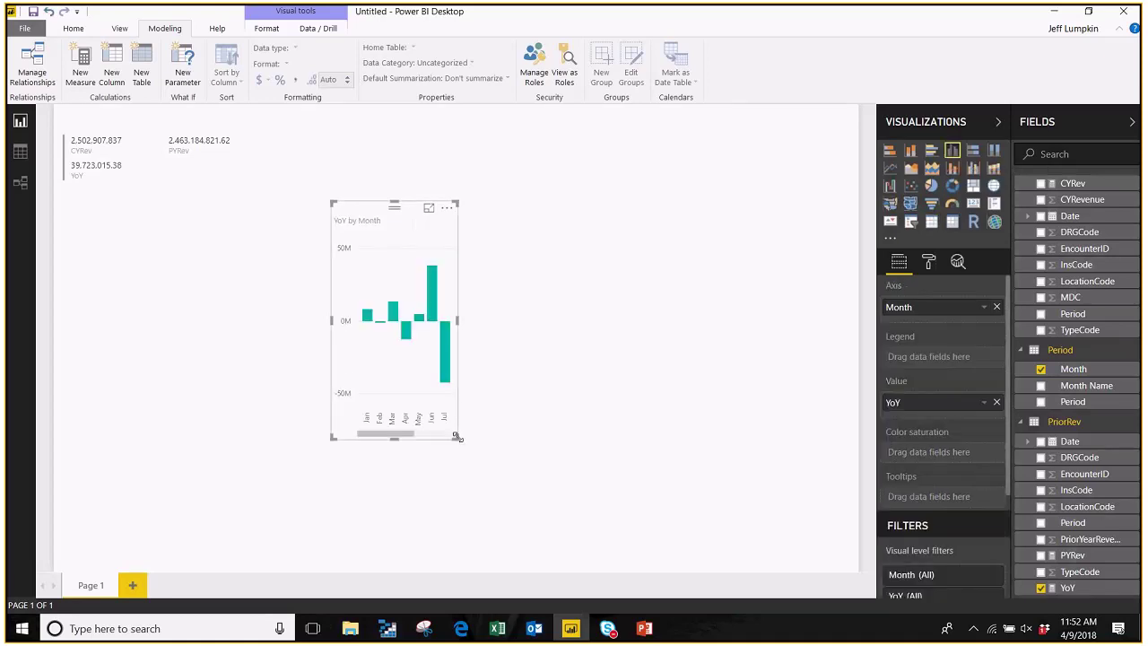
left_click_drag(458, 438, 755, 380)
left_click_drag(615, 205, 749, 106)
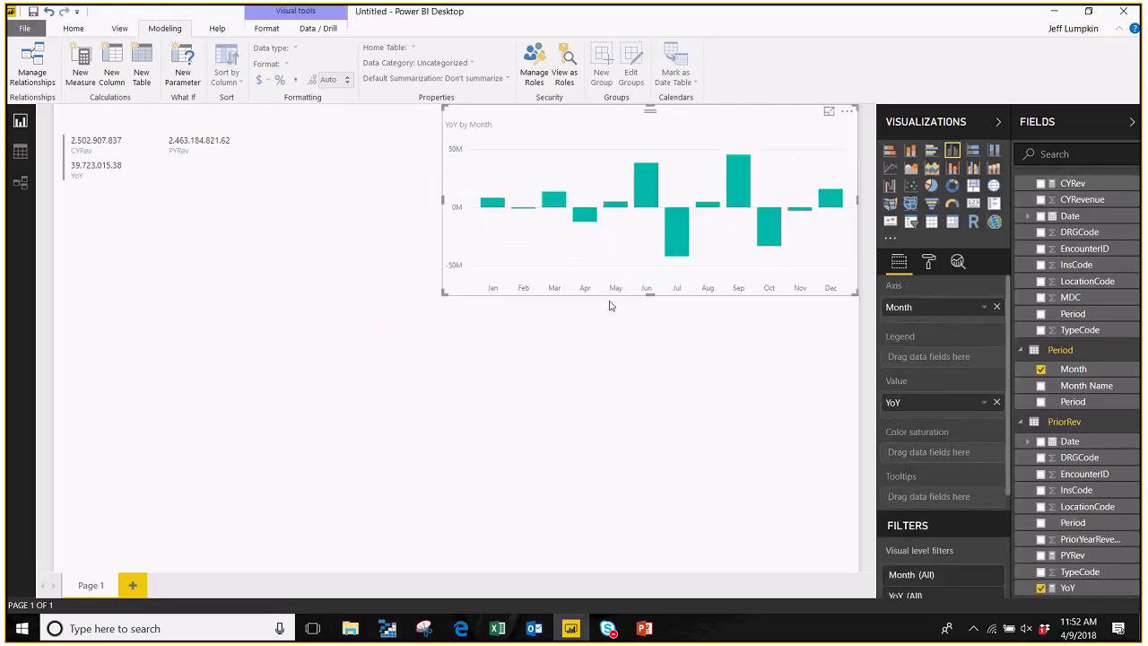
- Cross-filter the page by the July column to check the card's revenue figures, and clear the selection
left_click(677, 235)
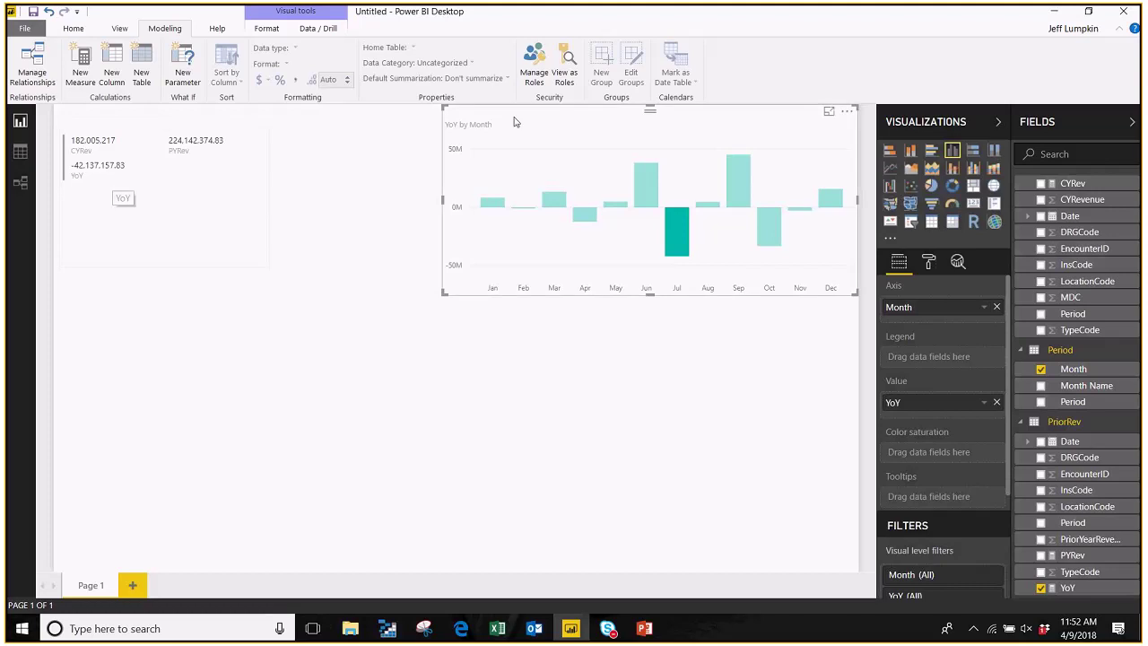
left_click(695, 251)
- Duplicate the YoY by Month chart below the original, and add PriorRev's LocationCode above Month on the copy's axis
key("ctrl+c")
key("ctrl+v")
left_click_drag(650, 109, 650, 365)
left_click(1024, 350)
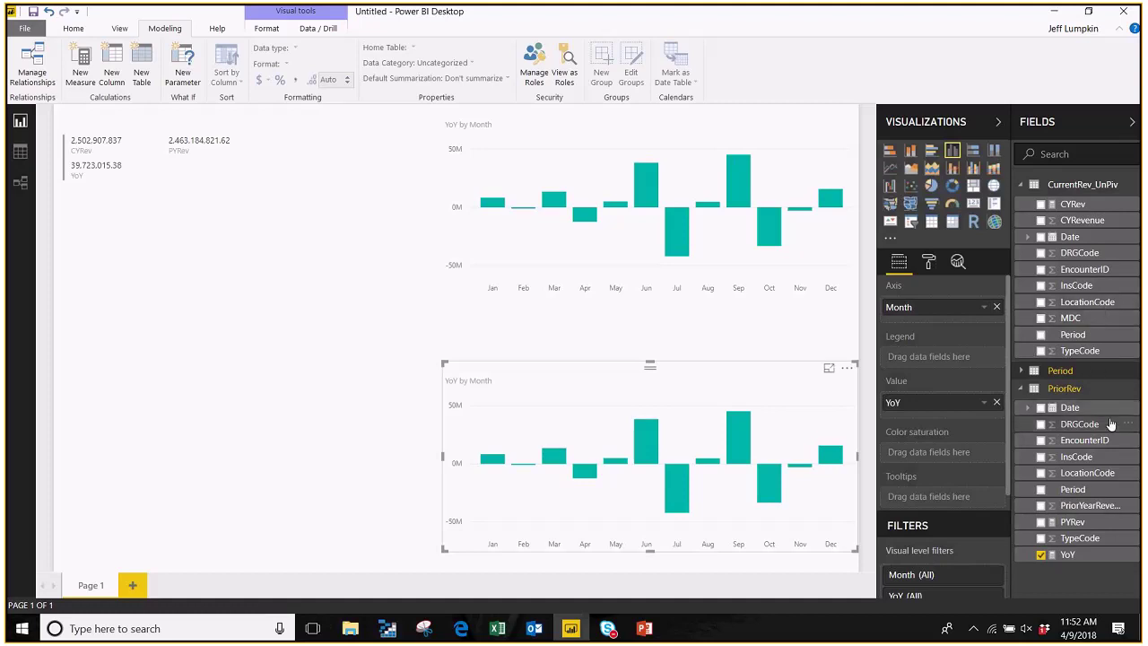
left_click_drag(1089, 479, 977, 303)
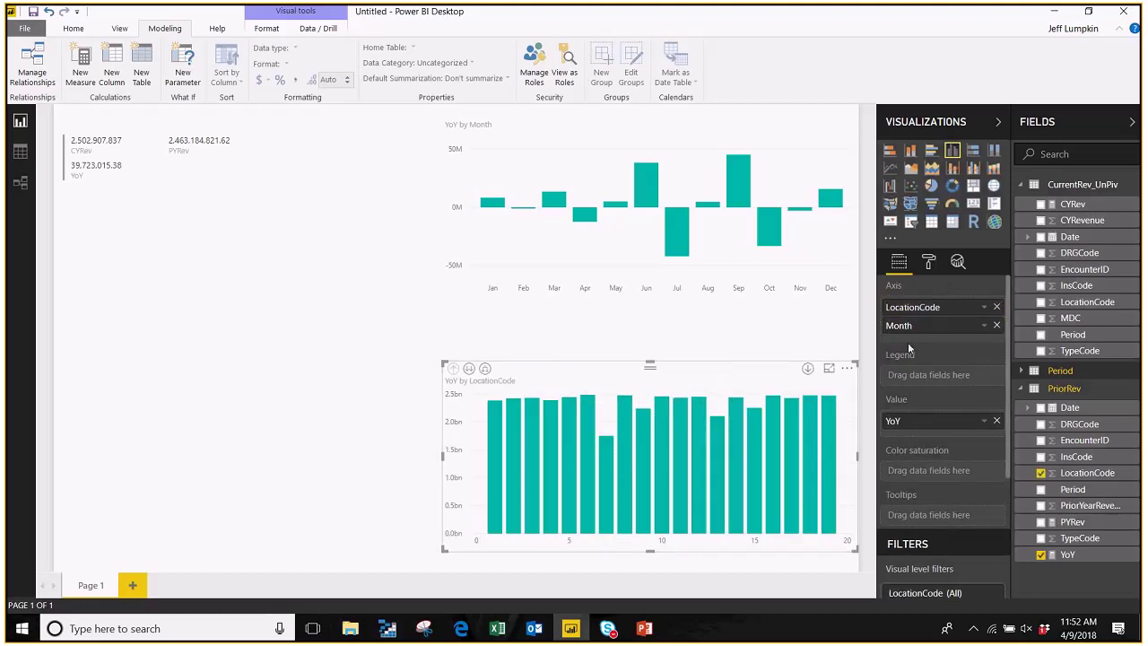
- Cross-filter the page by LocationCode 14, 11, 5 and 4 to compare CYRev, PYRev and YoY, and clear the selection
left_click(733, 437)
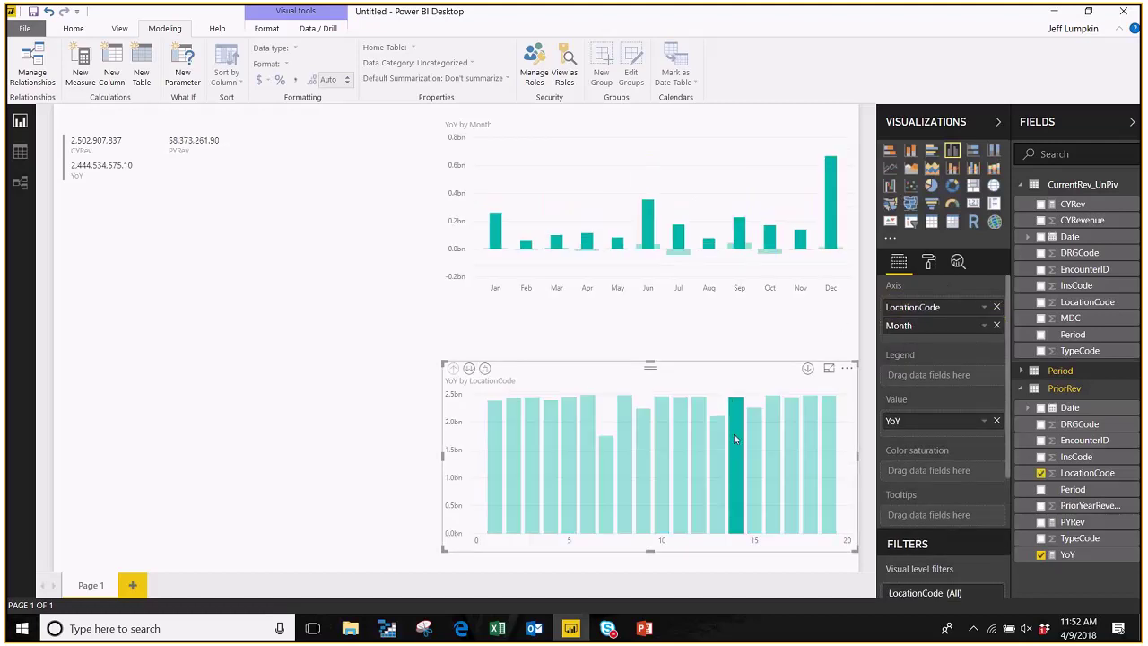
left_click(734, 437)
left_click(733, 437)
mouse_move(681, 457)
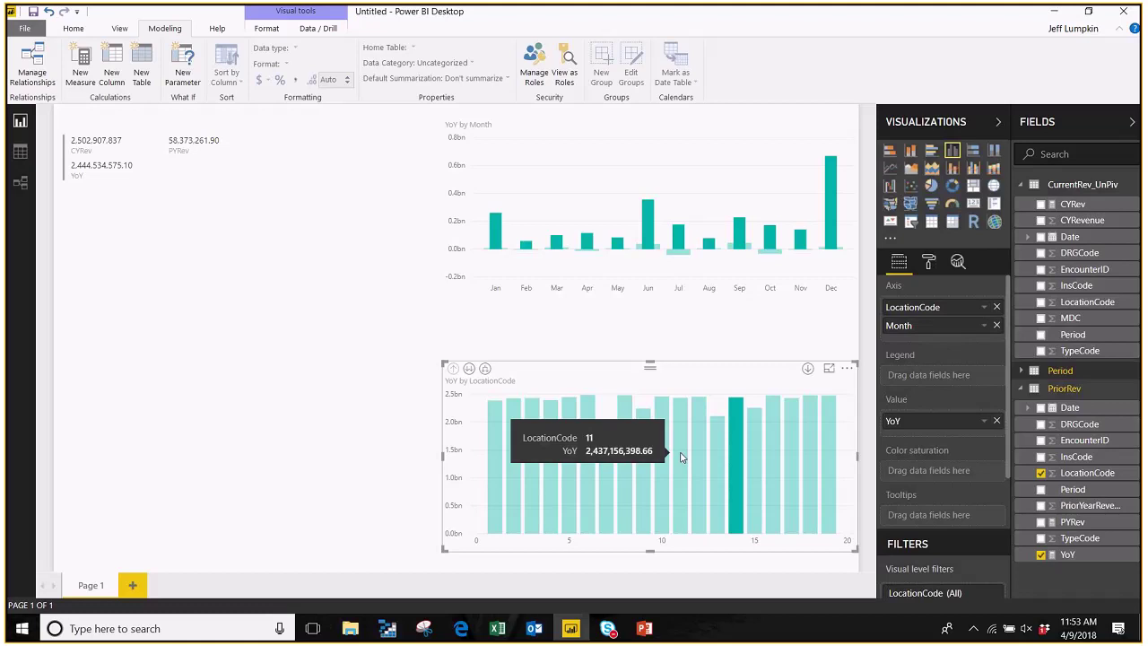
left_click(680, 456)
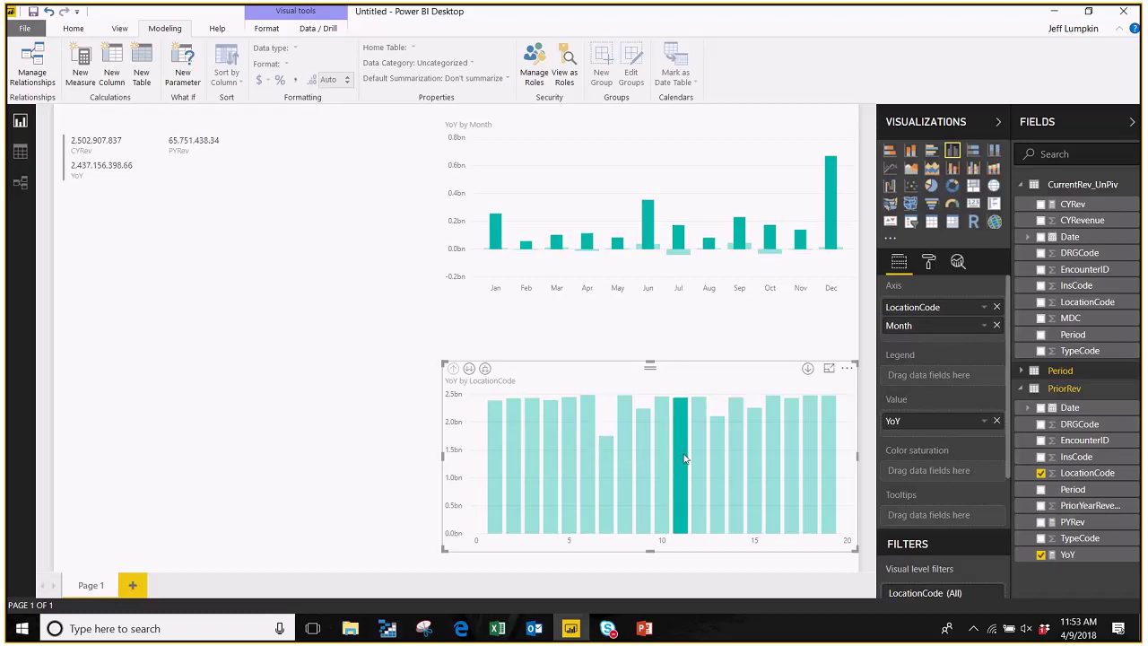
mouse_move(683, 458)
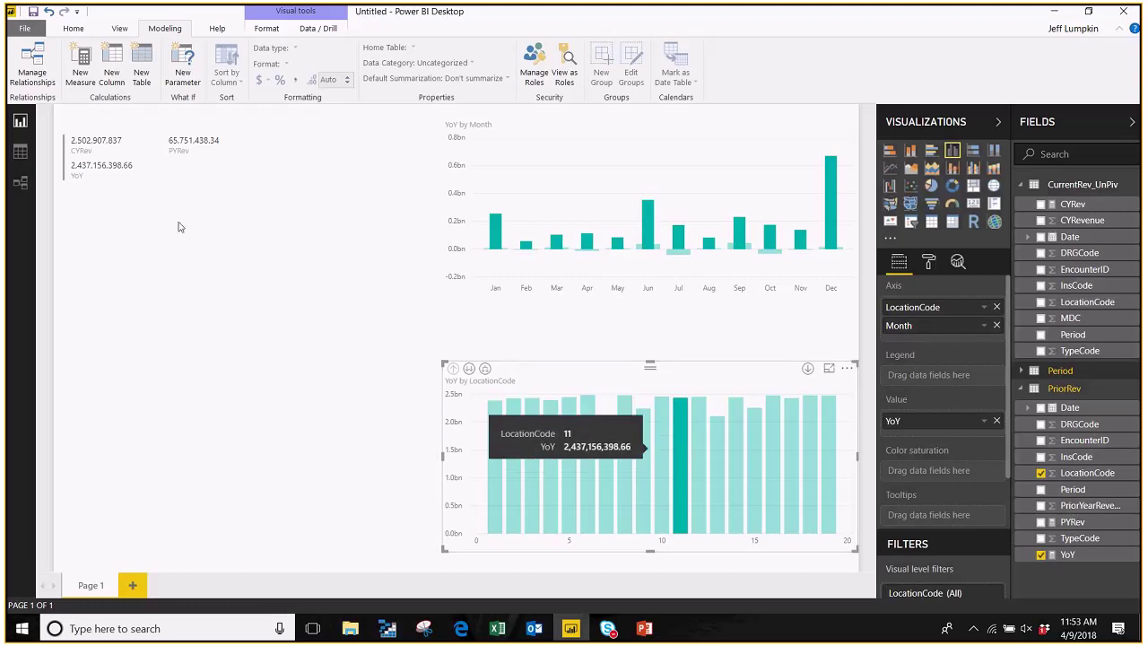
left_click(679, 438)
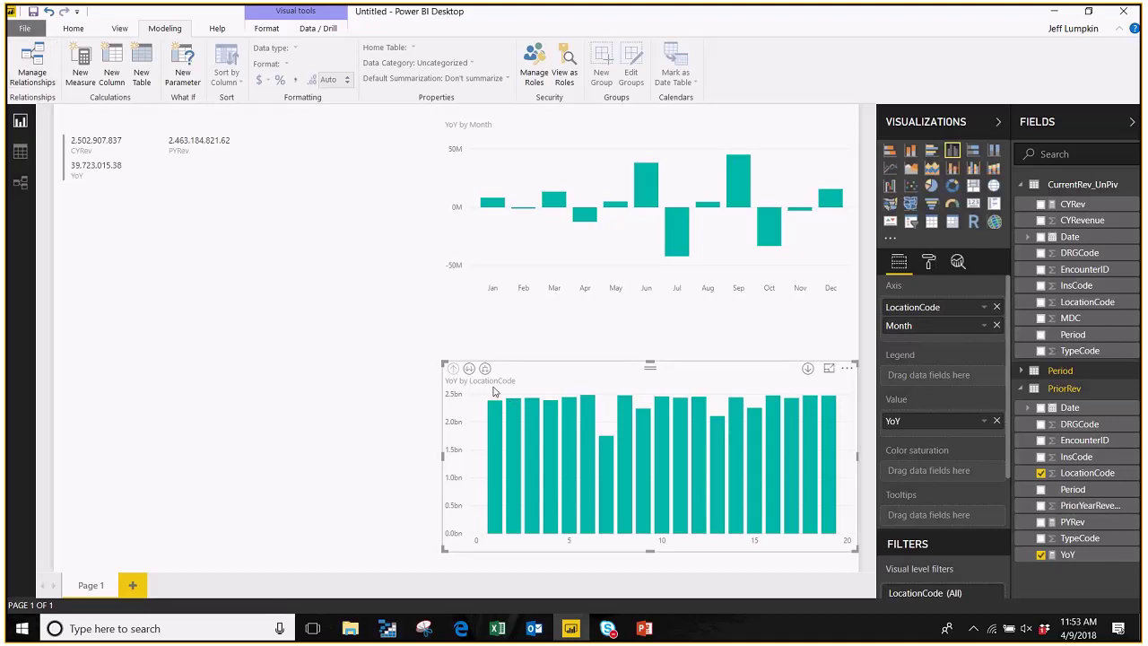
left_click(570, 442)
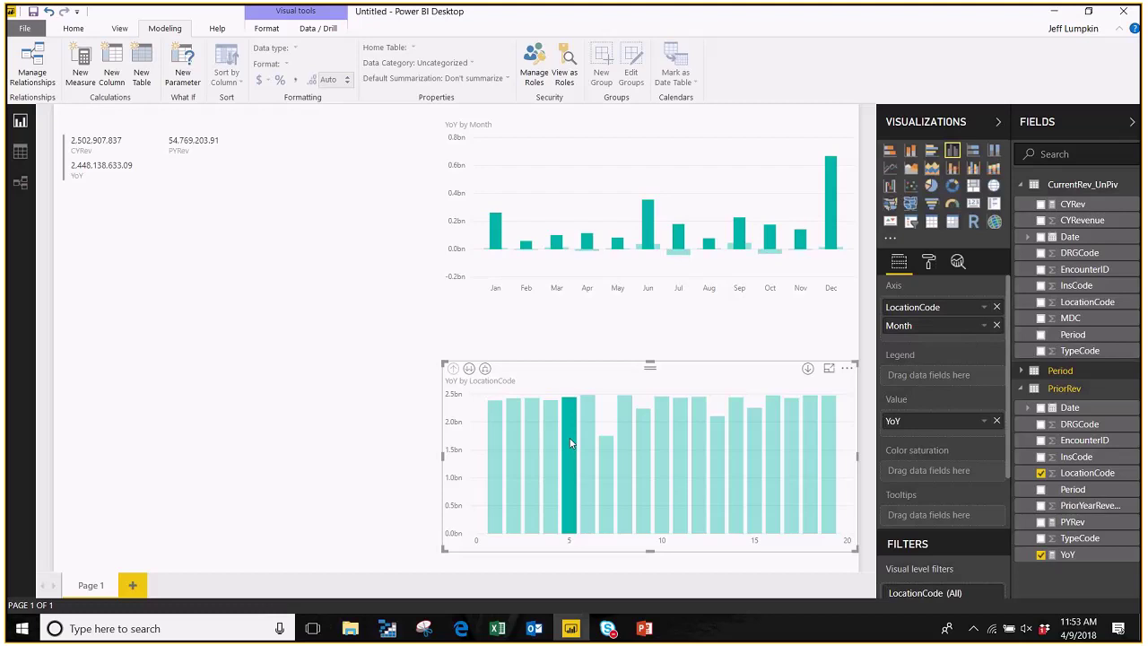
left_click(553, 455)
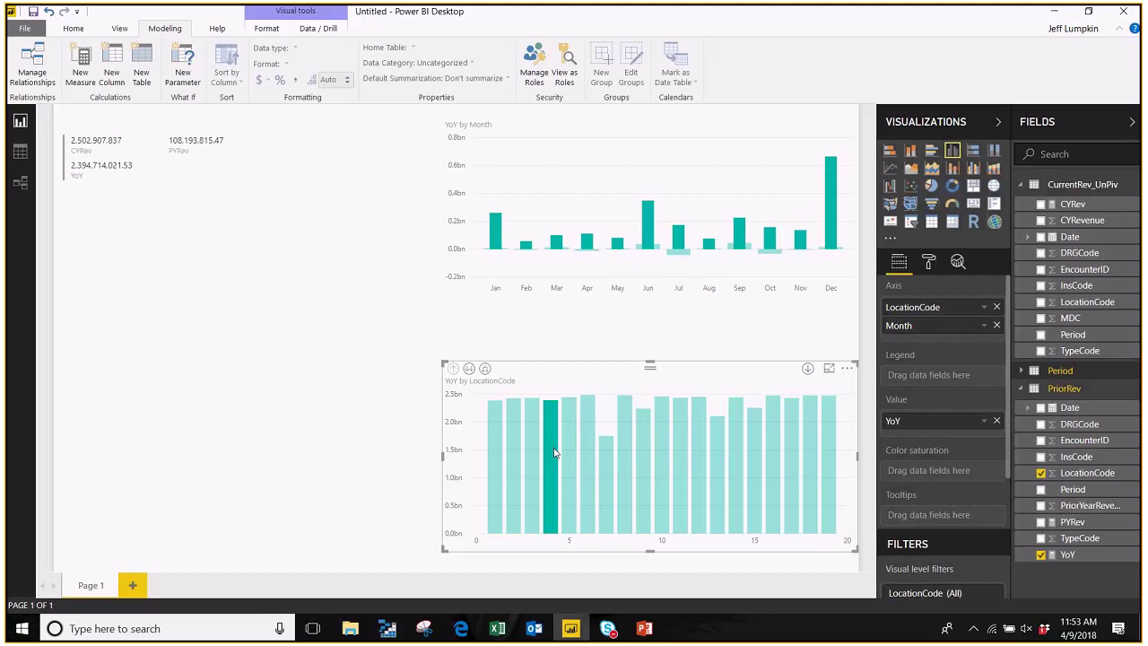
left_click(554, 453)
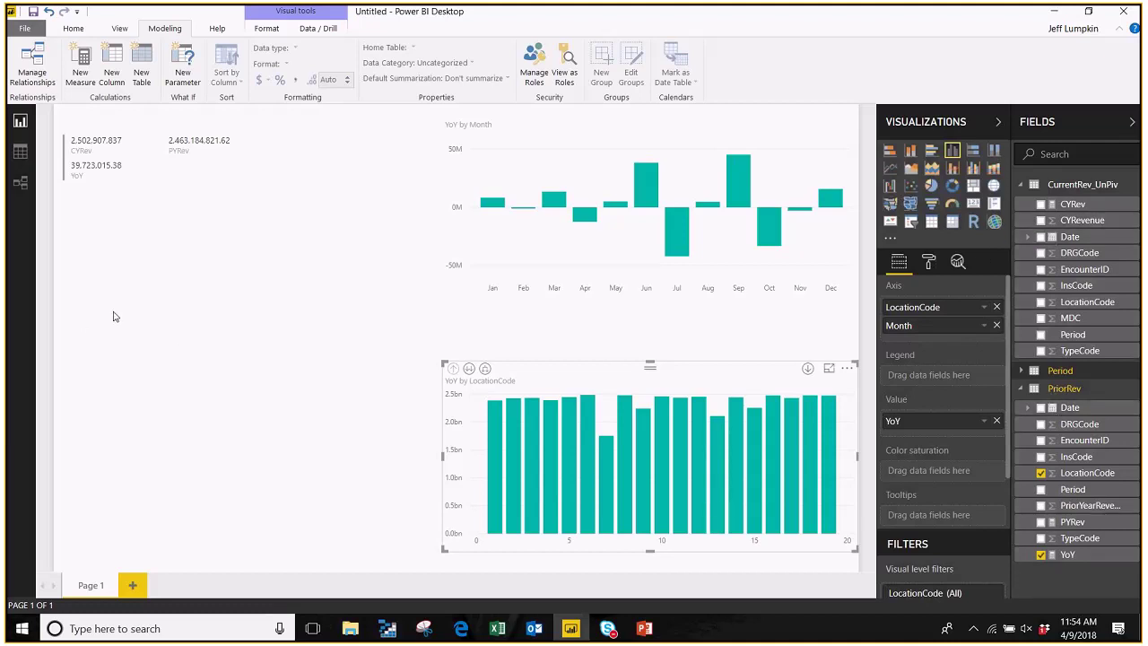
- Create a calculated column in CurrentRev_UnPiv's data, name it GreaterThan1K, and begin its formula with the IF function
left_click(20, 154)
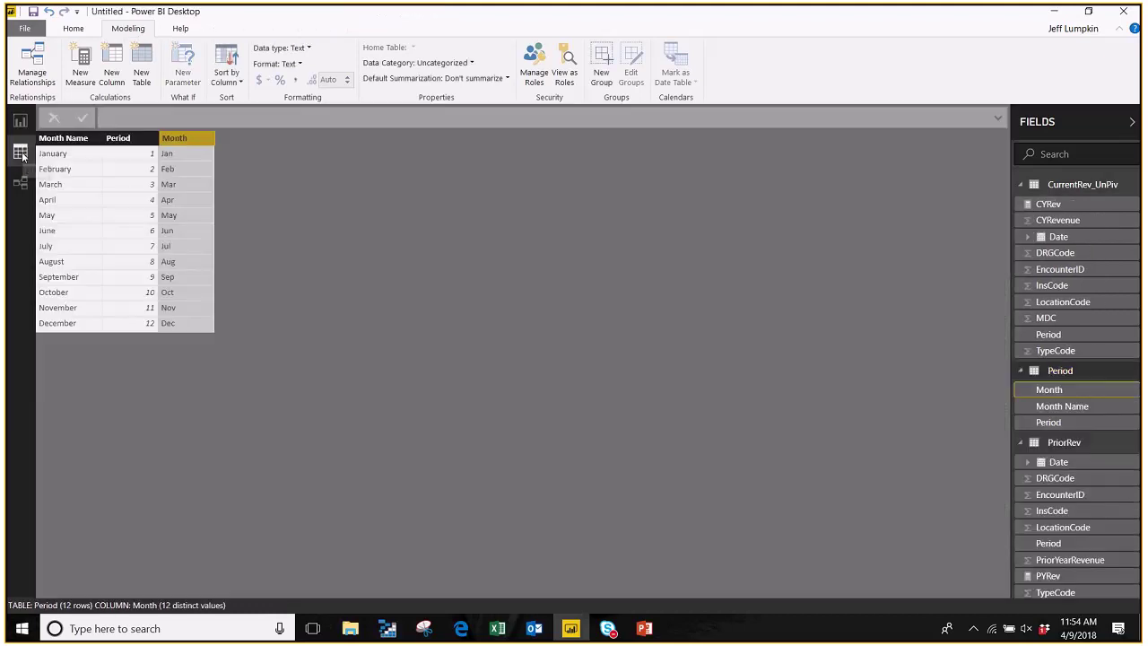
left_click(1077, 184)
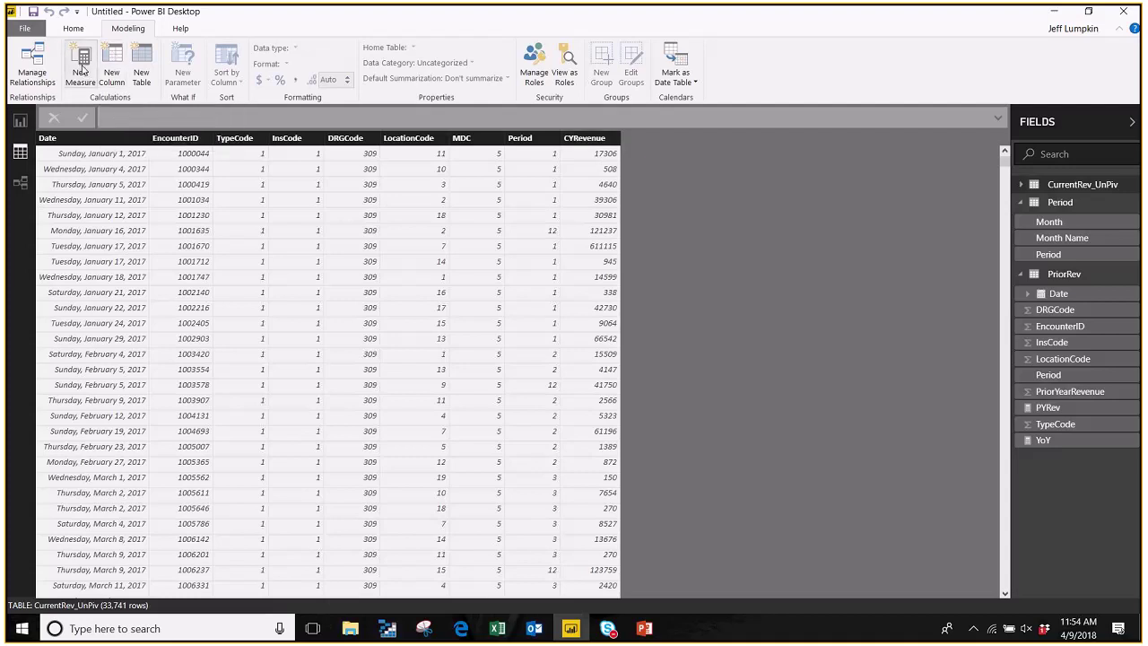
left_click(112, 72)
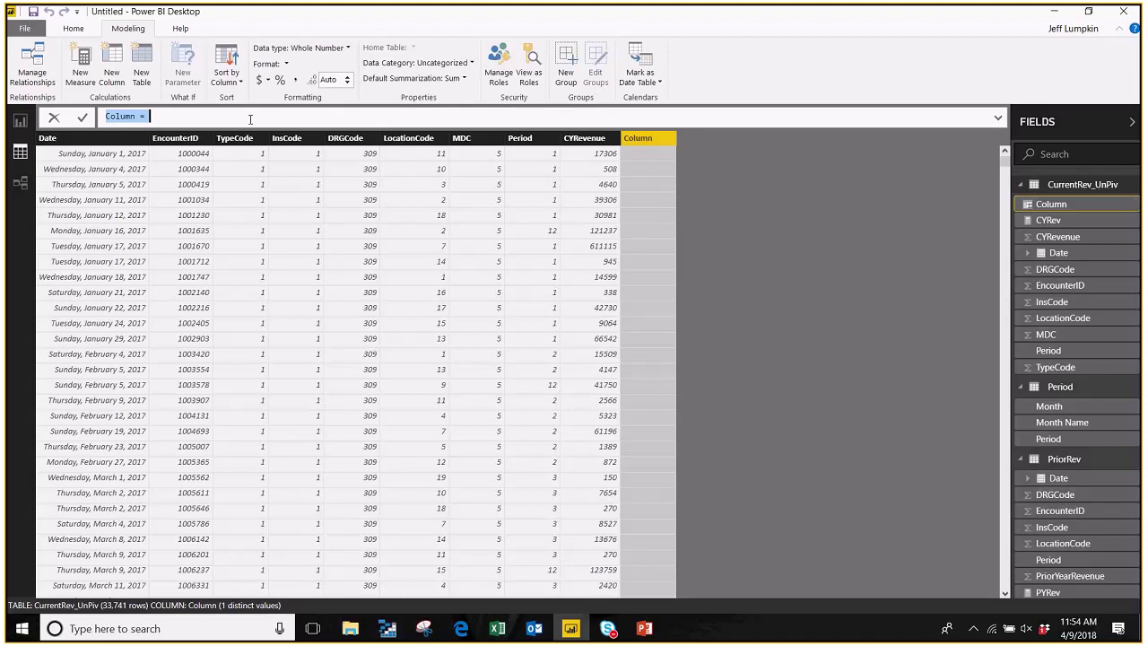
left_click(243, 121)
key("ctrl+a")
key("BackSpace")
type("GreaterThan1K=if(")
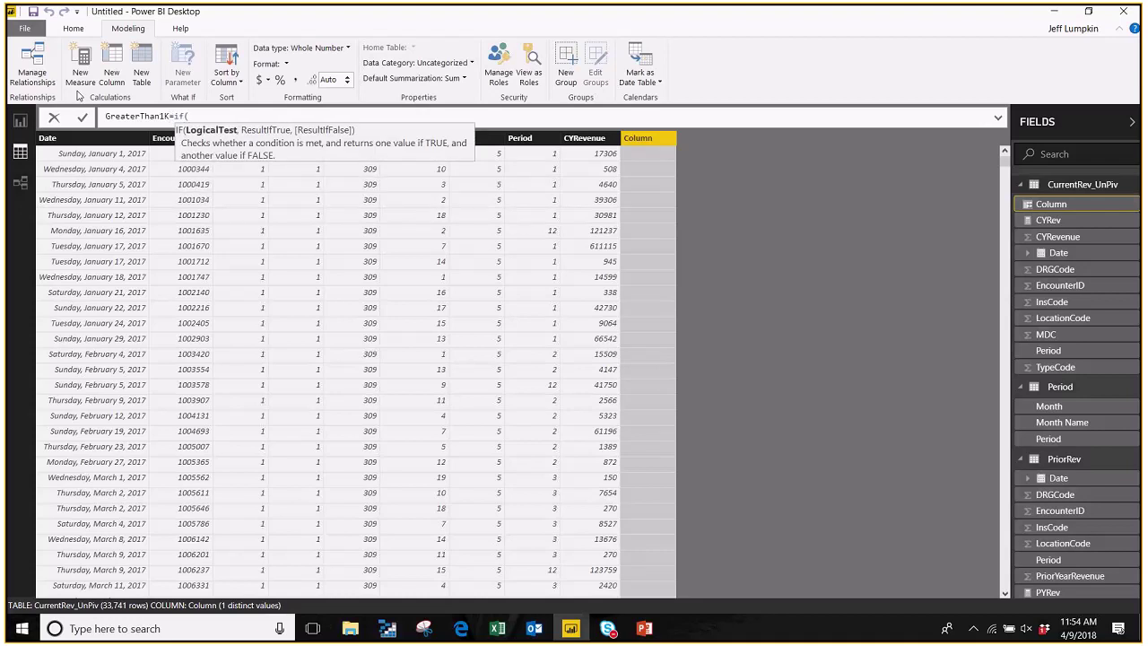
- Make the IF function test CurrentRev_UnPiv[CYRevenue]<1000 and return "<1000" when the test is true
type("cu")
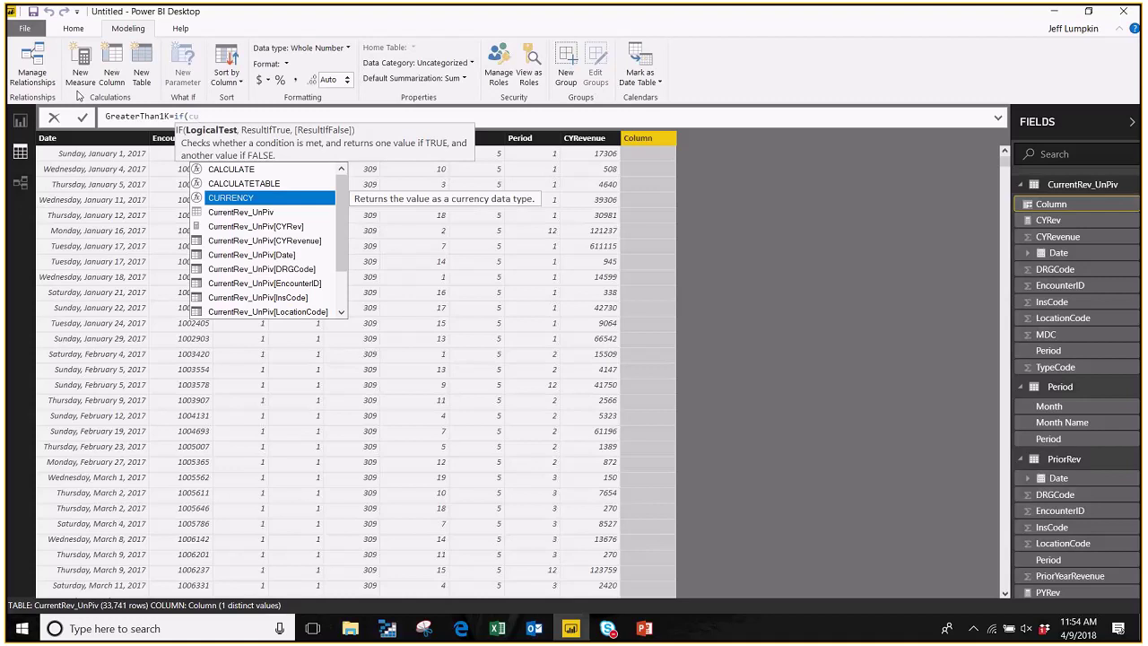
key("Down")
key("Down")
key("Down")
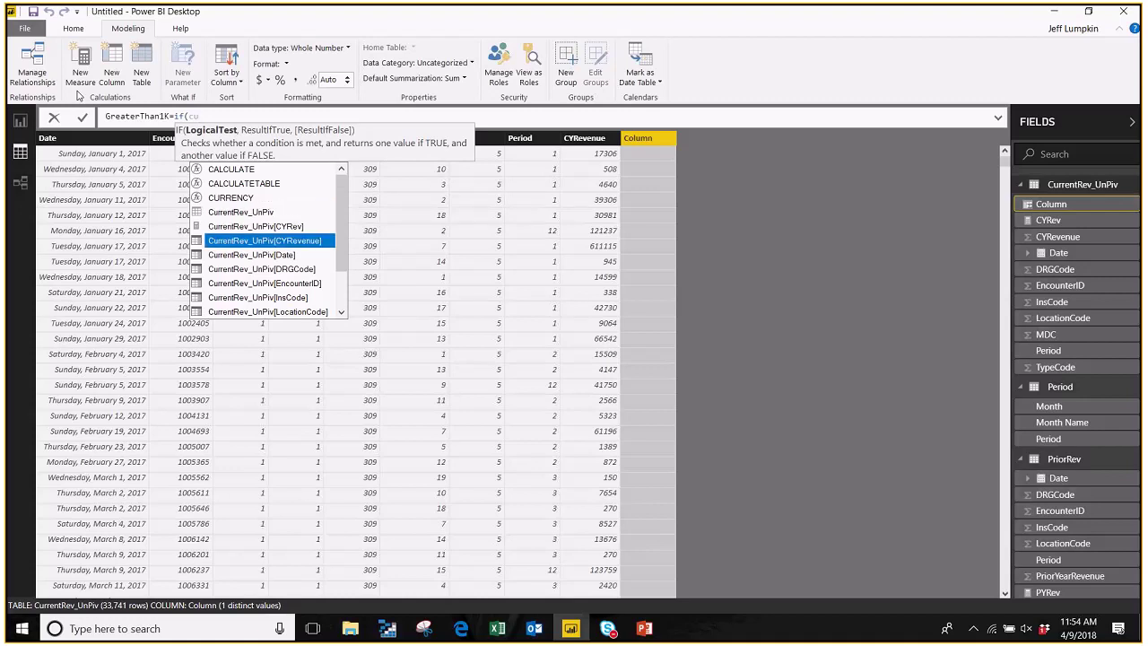
key("Tab")
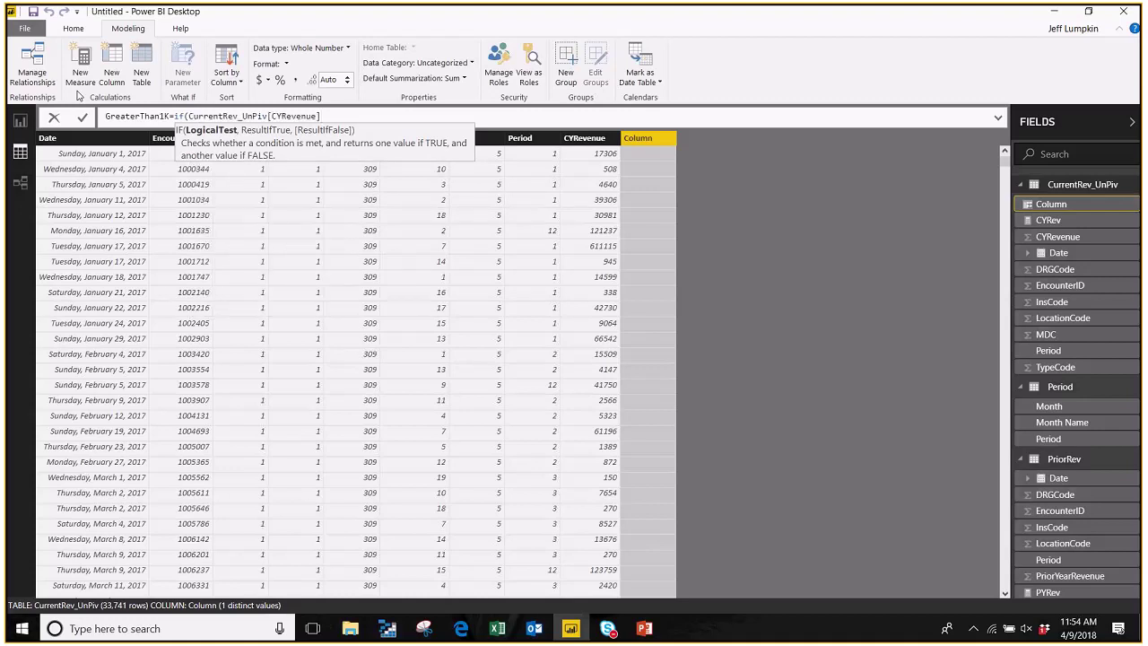
type("<1000,\"<1")
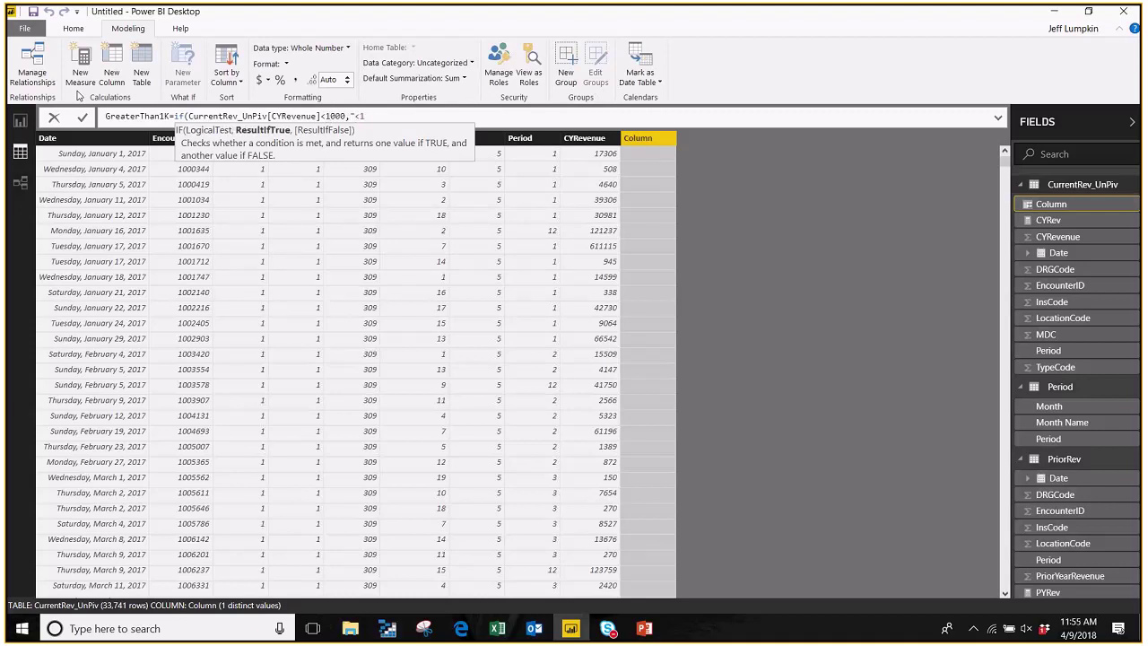
type("000\",")
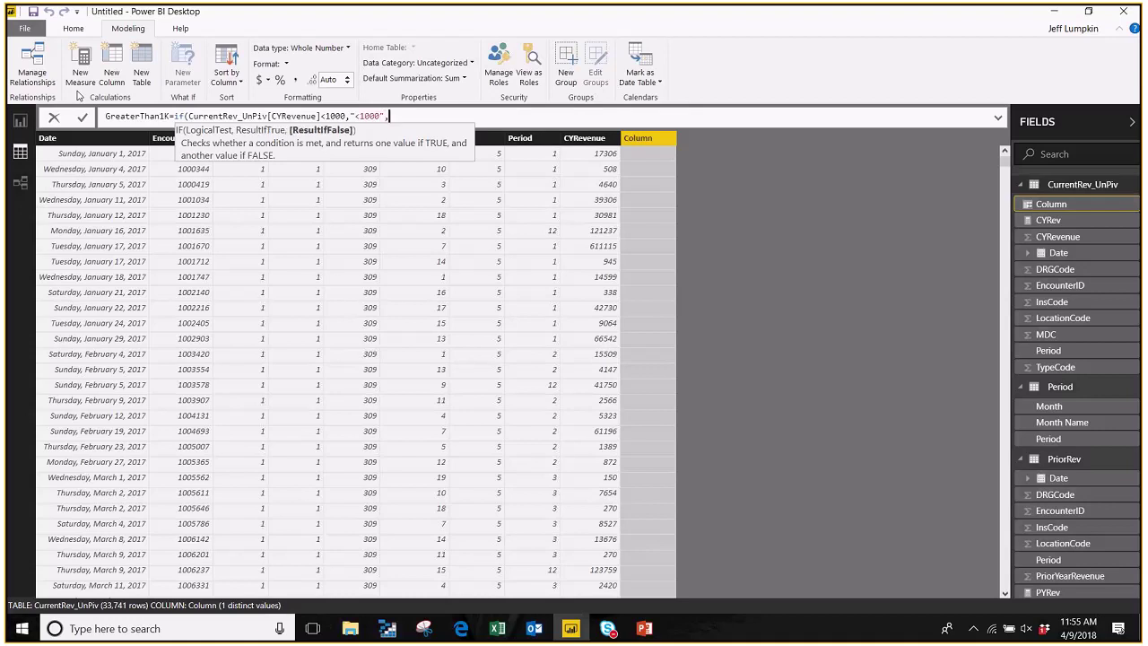
- Set the IF function's false result to ">1K" and commit the GreaterThan1K formula
type(">")
key("BackSpace")
type("\"")
type("1K")
key("Left")
key("Left")
type(">")
key("End")
key("Return")
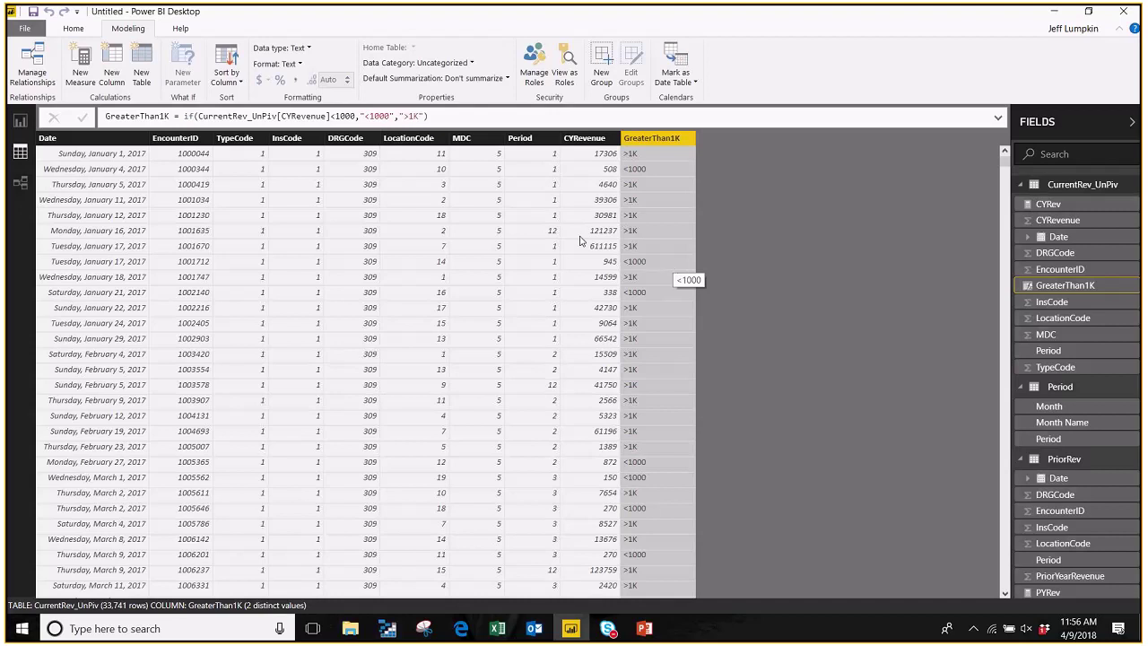
- From the relationship diagram, load the DRG, Hospital, HospitalType, InsuranceCo and MDC tables from the recent source PracticeTablesV4.xlsx
left_click(20, 183)
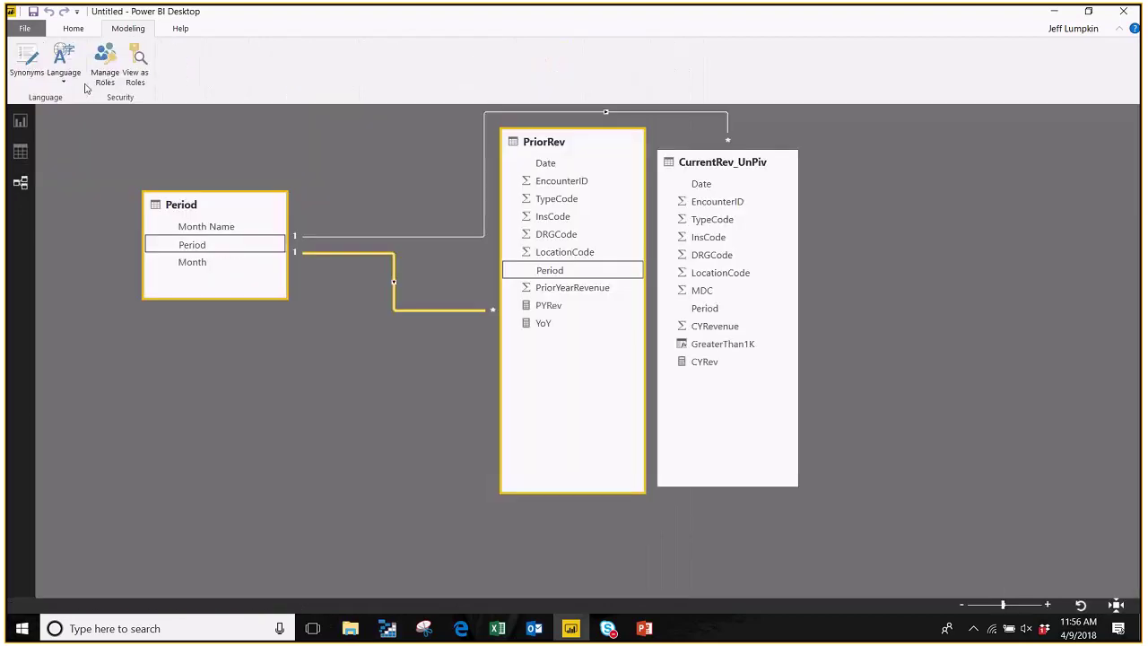
left_click(74, 29)
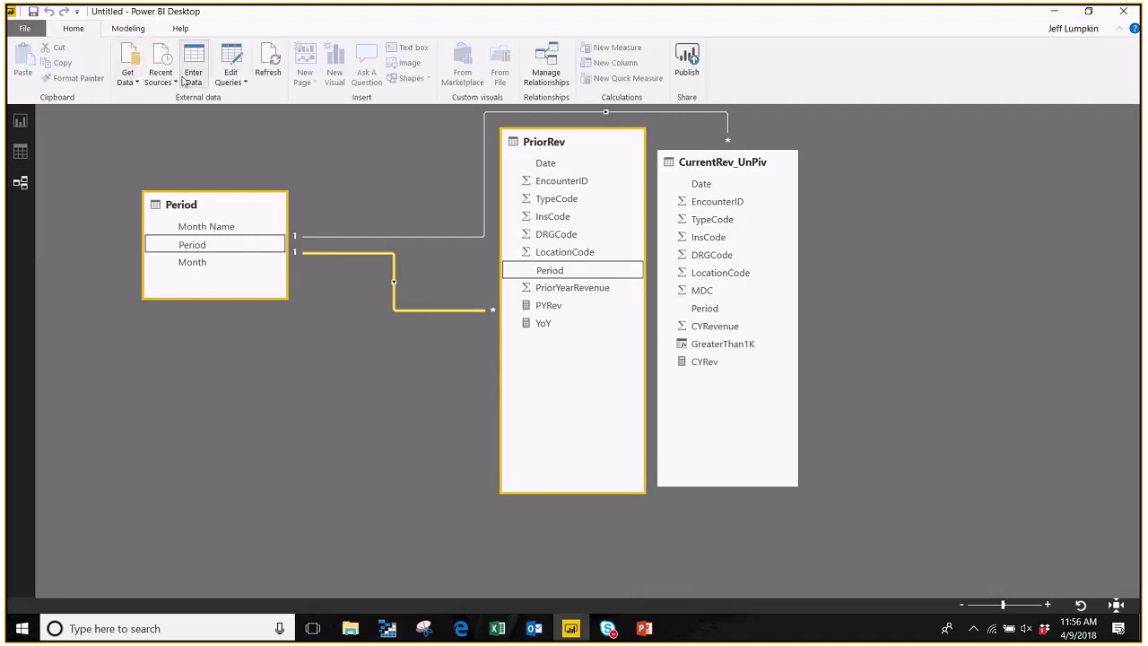
left_click(158, 79)
left_click(205, 127)
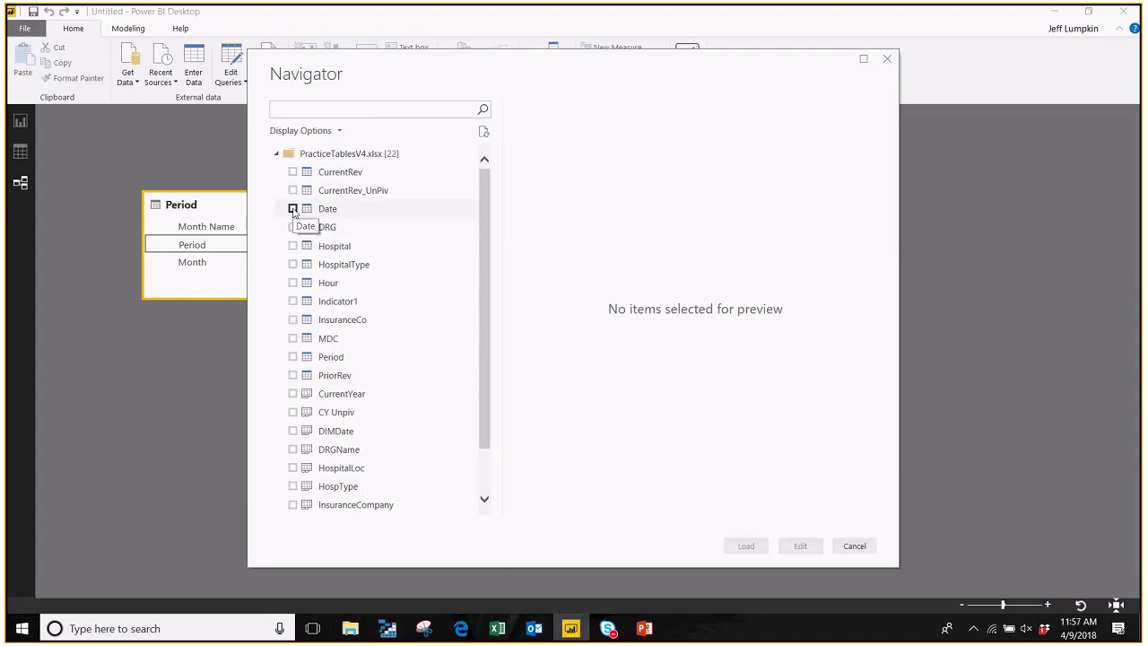
left_click(292, 227)
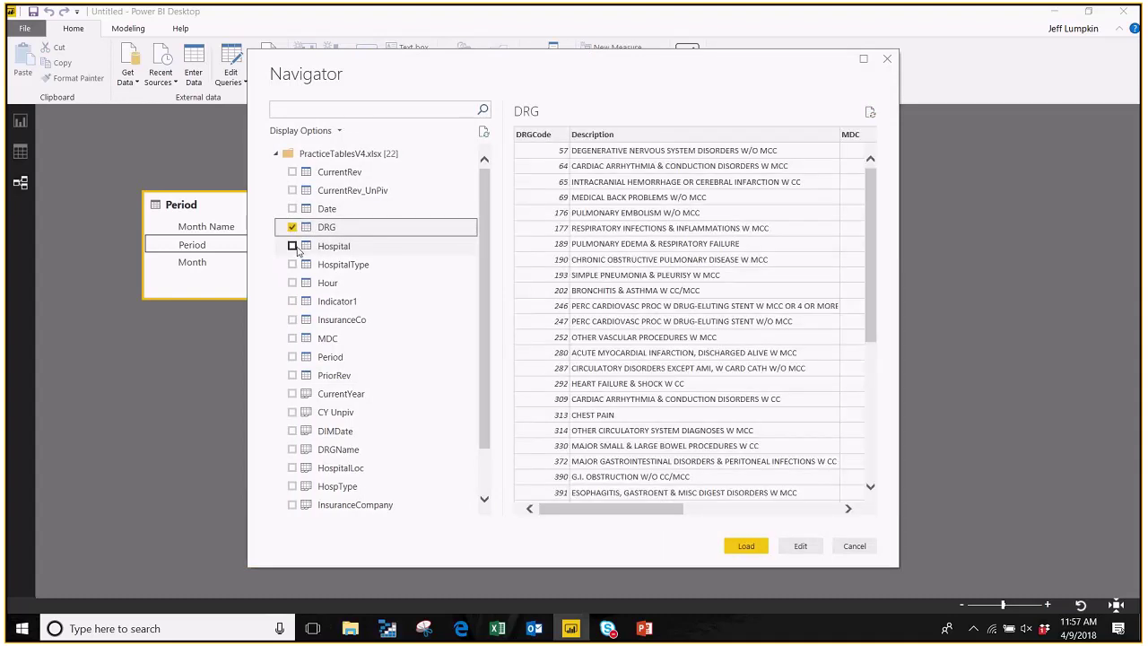
left_click(293, 246)
left_click(292, 264)
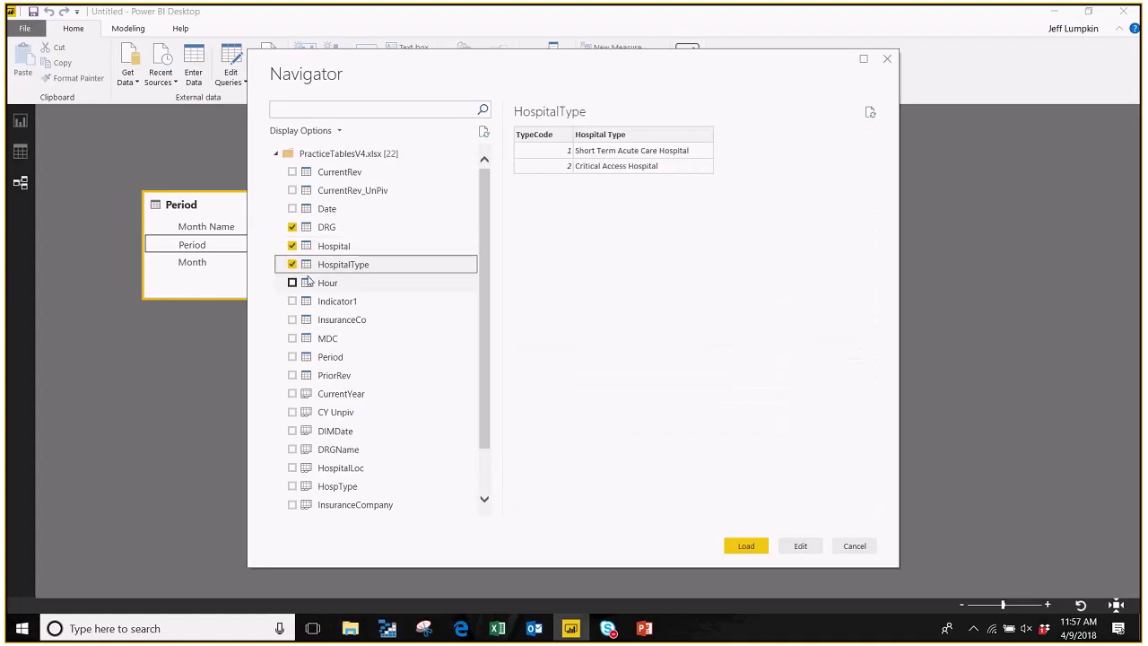
left_click(291, 320)
left_click(291, 340)
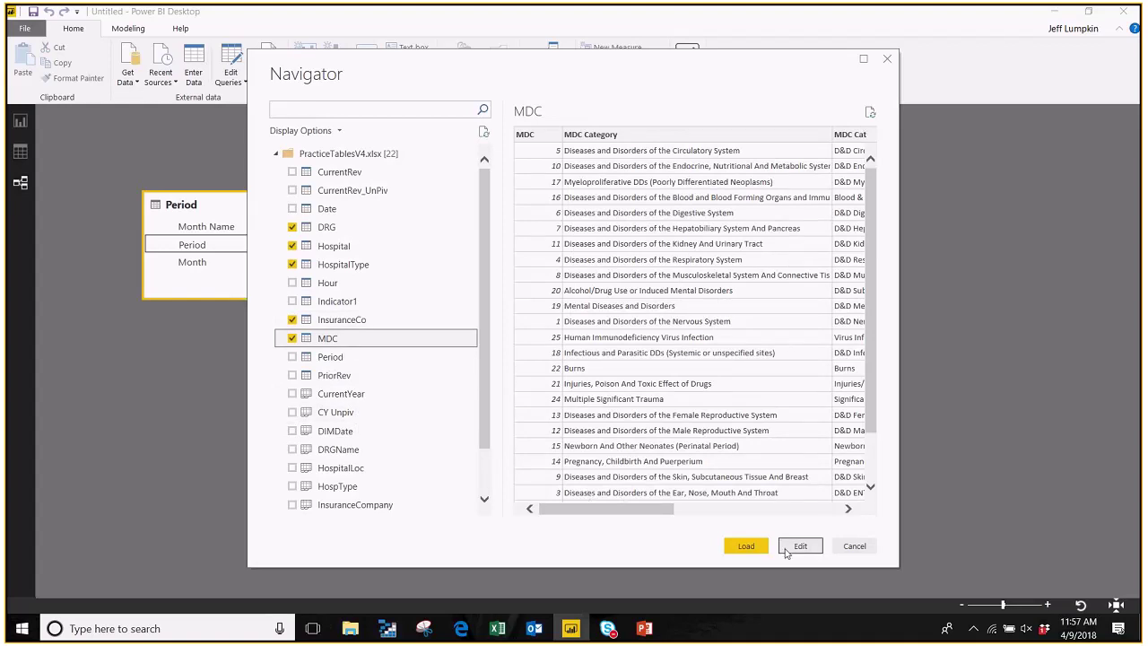
left_click(746, 549)
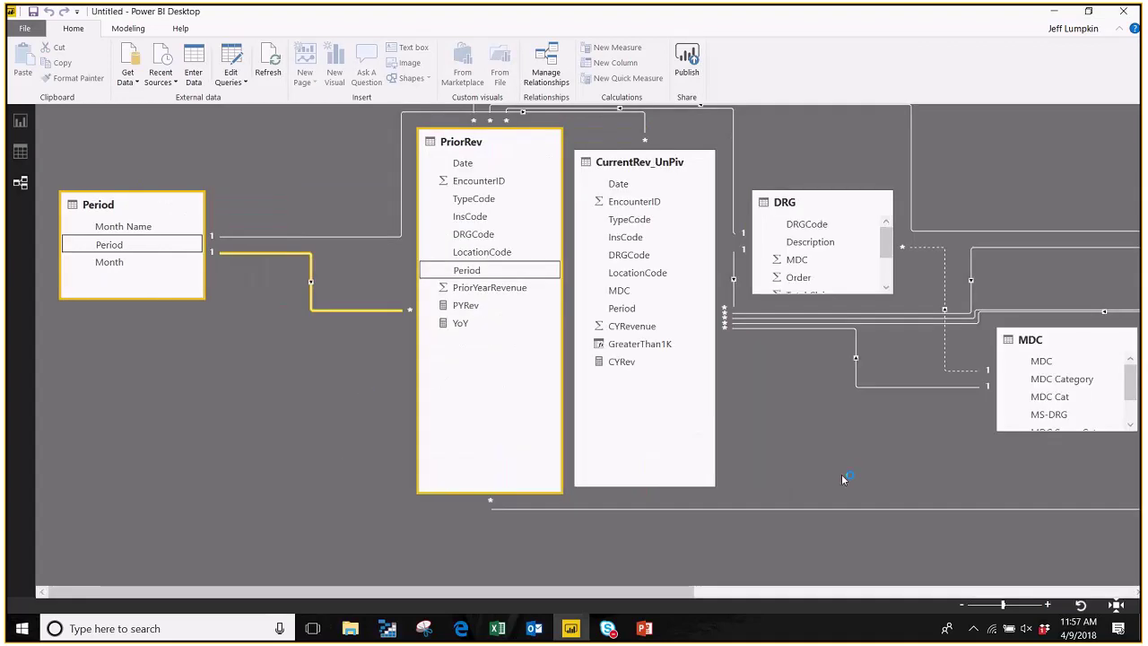
- In the relationship diagram, raise Period level with PriorRev, place MDC beneath it, and bring HospitalType and InsuranceCo closer to DRG
left_click_drag(173, 205, 179, 142)
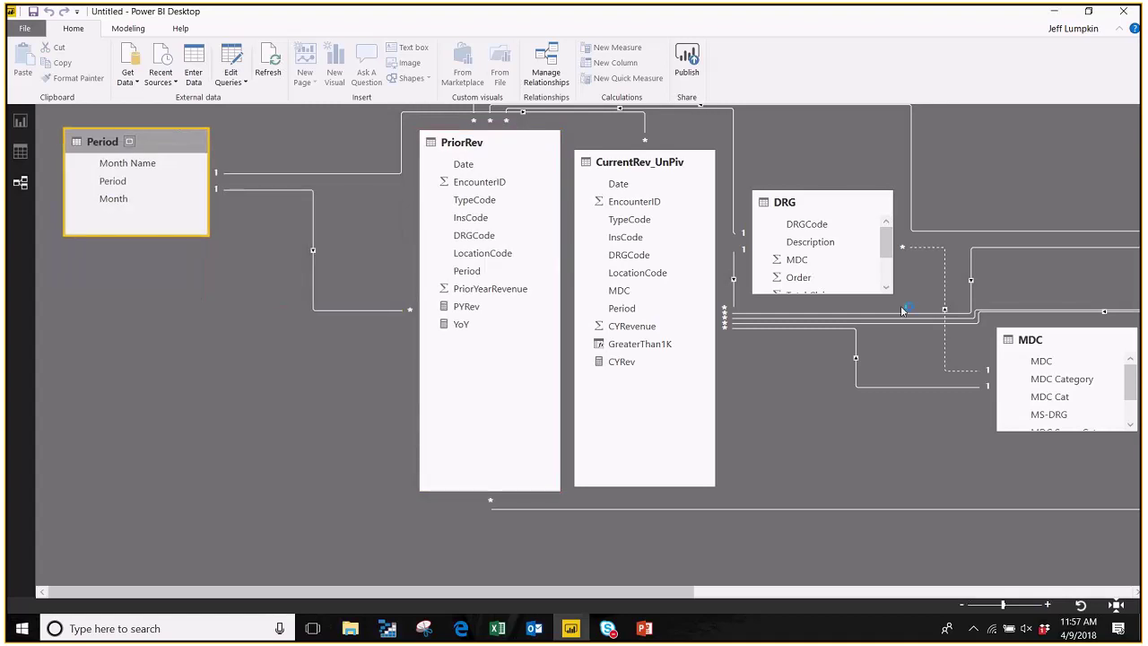
left_click_drag(1036, 360, 104, 330)
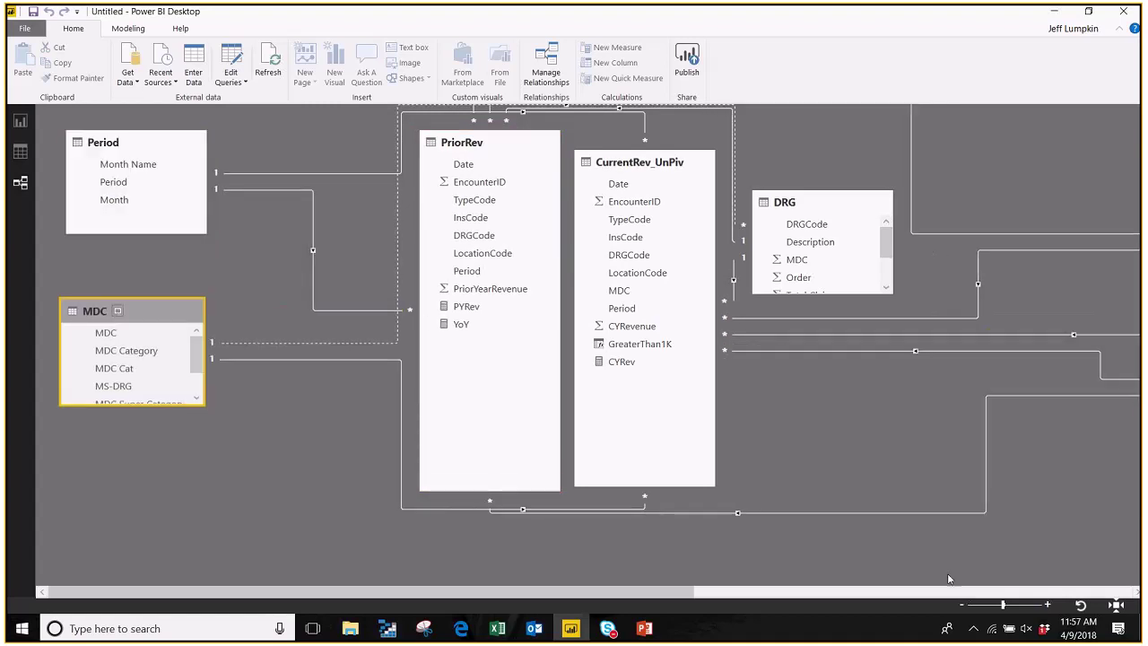
left_click_drag(652, 597, 1022, 598)
left_click_drag(861, 337, 448, 420)
left_click_drag(978, 592, 1129, 563)
left_click_drag(1031, 201, 700, 144)
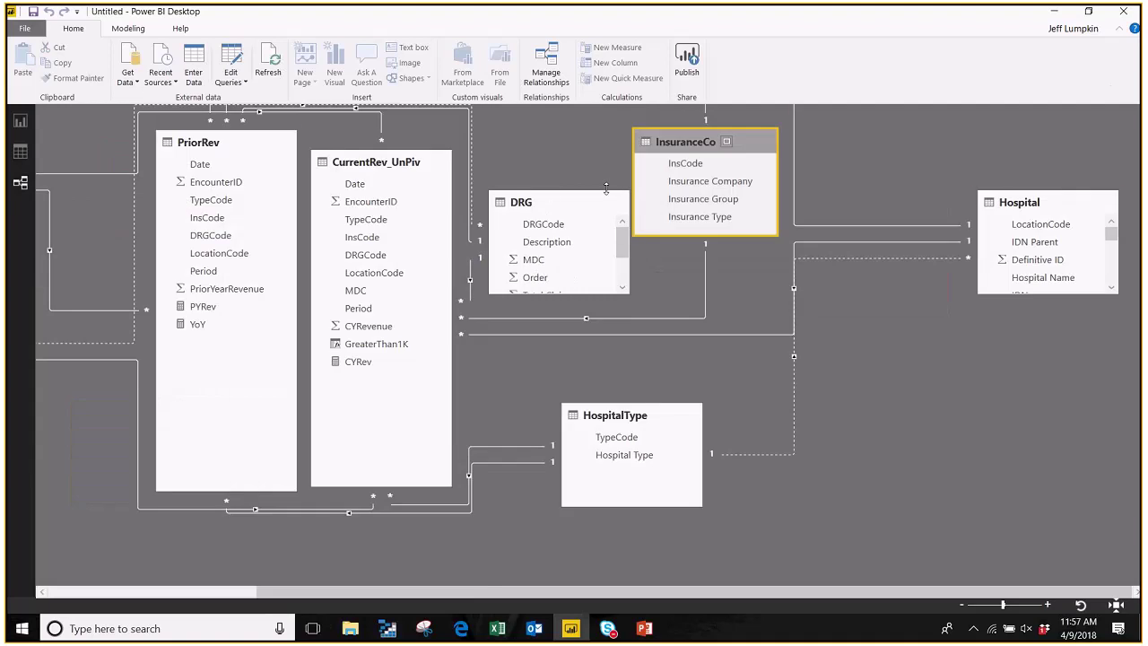
- Place HospitalType in the diagram's lower-left corner below MDC, with Hospital beside it beneath PriorRev
left_click_drag(1040, 203, 843, 254)
left_click_drag(461, 335, 53, 399)
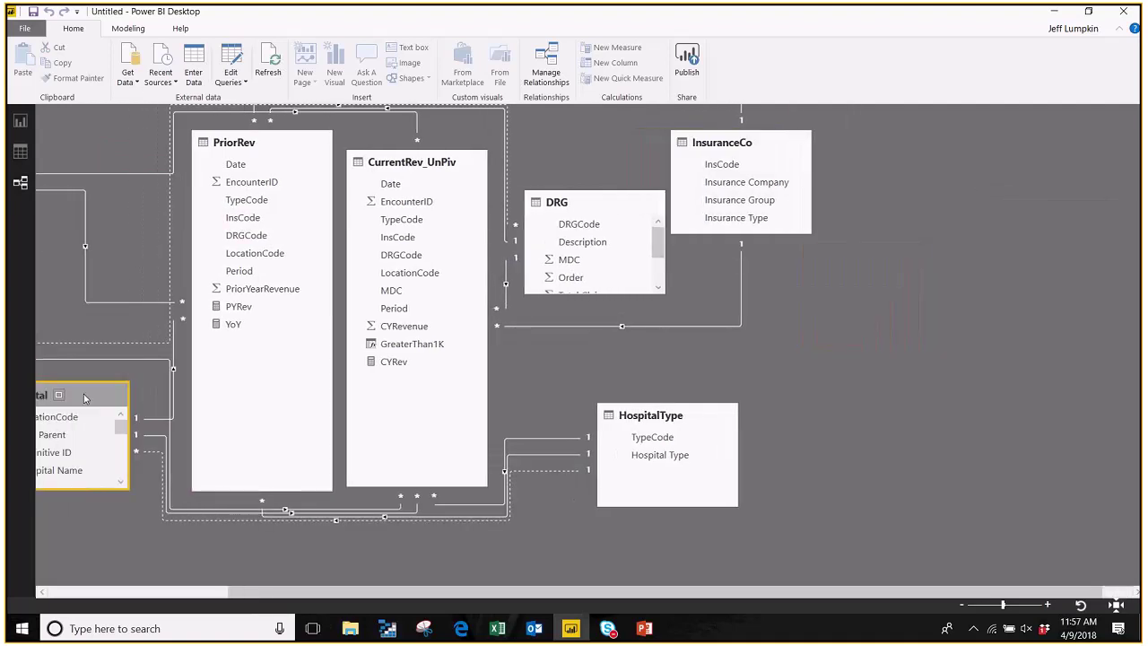
left_click(944, 427)
left_click_drag(944, 427, 181, 516)
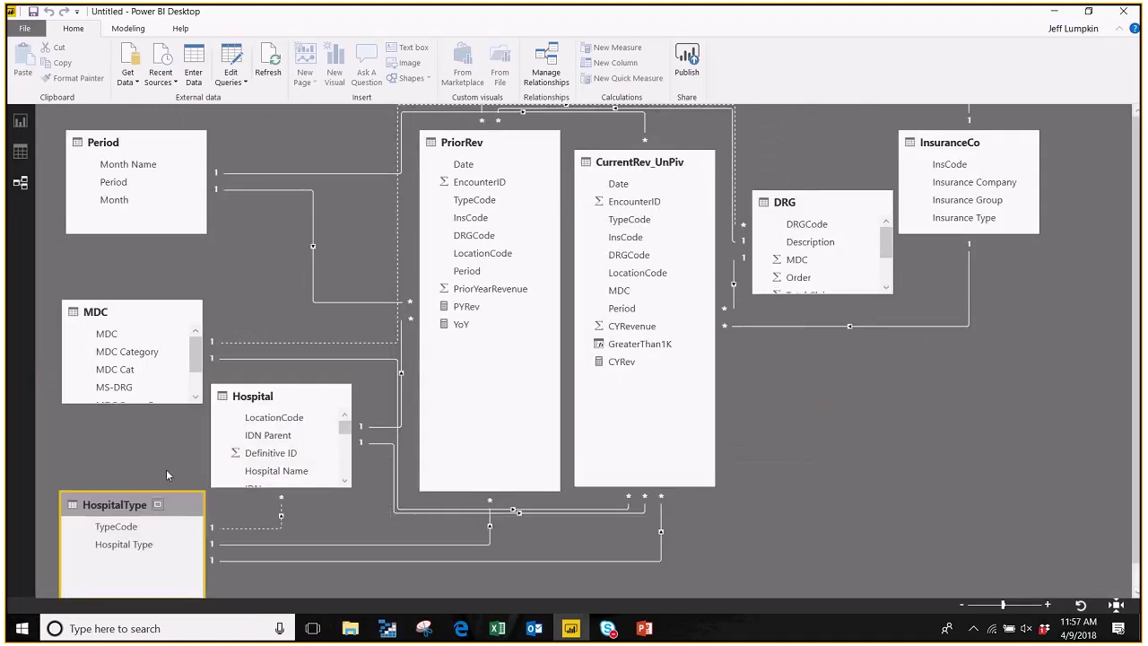
left_click_drag(307, 399, 337, 508)
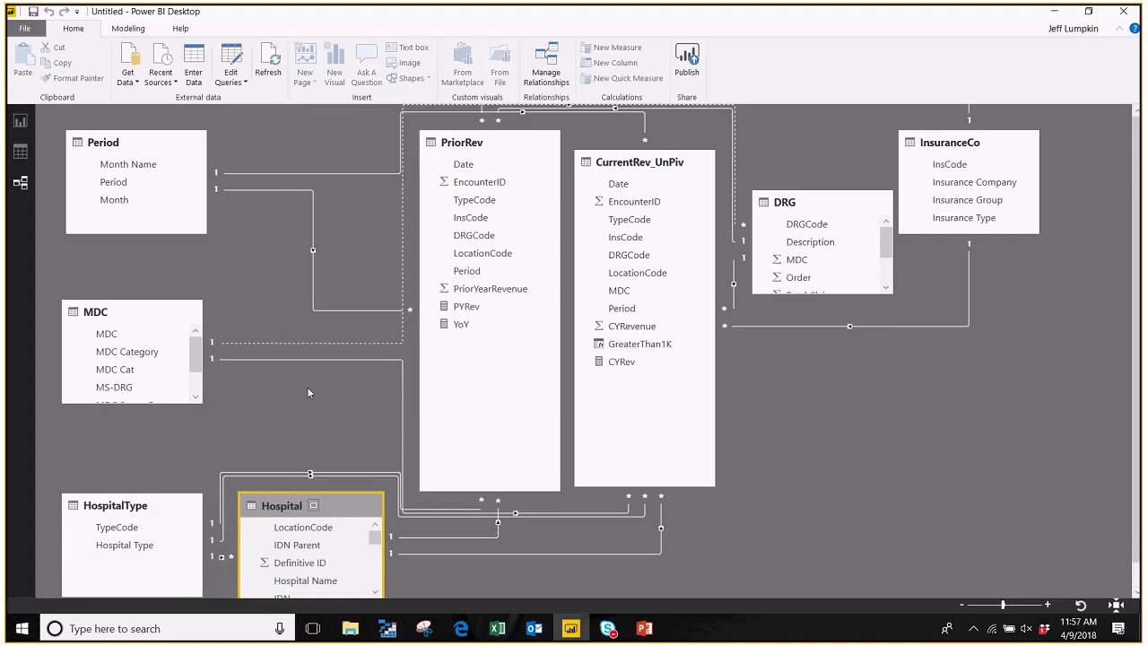
- Move MDC below DRG, shift PriorRev, CurrentRev_UnPiv and DRG to the left, and lengthen DRG to fit all its fields
left_click_drag(179, 324, 941, 412)
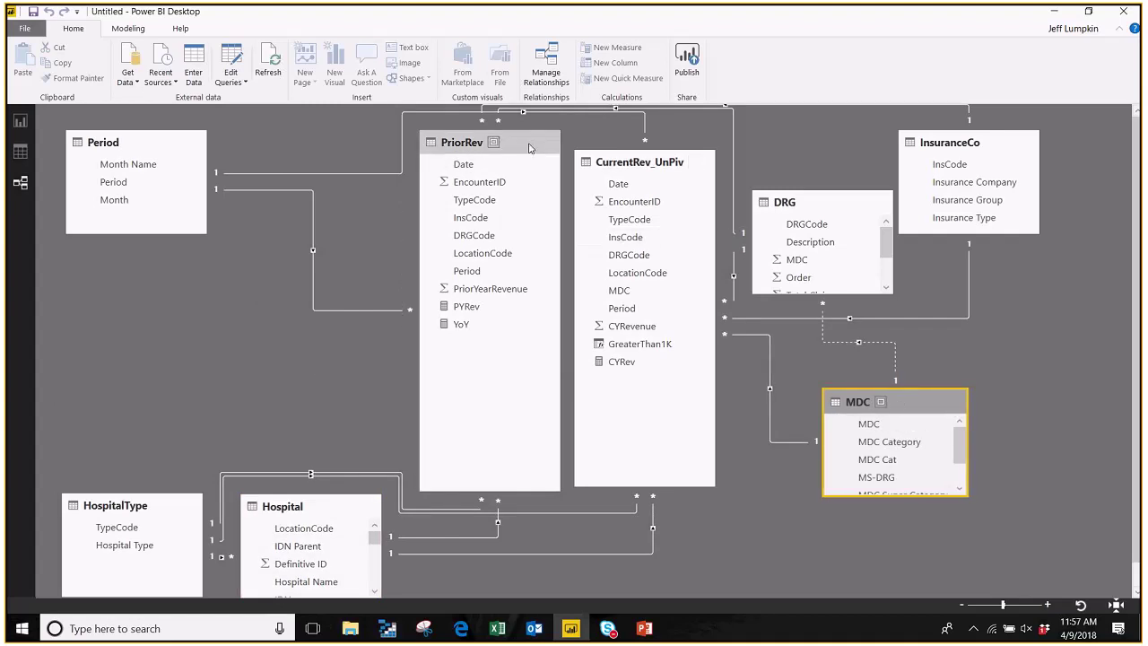
left_click_drag(475, 141, 378, 140)
left_click_drag(690, 172, 594, 152)
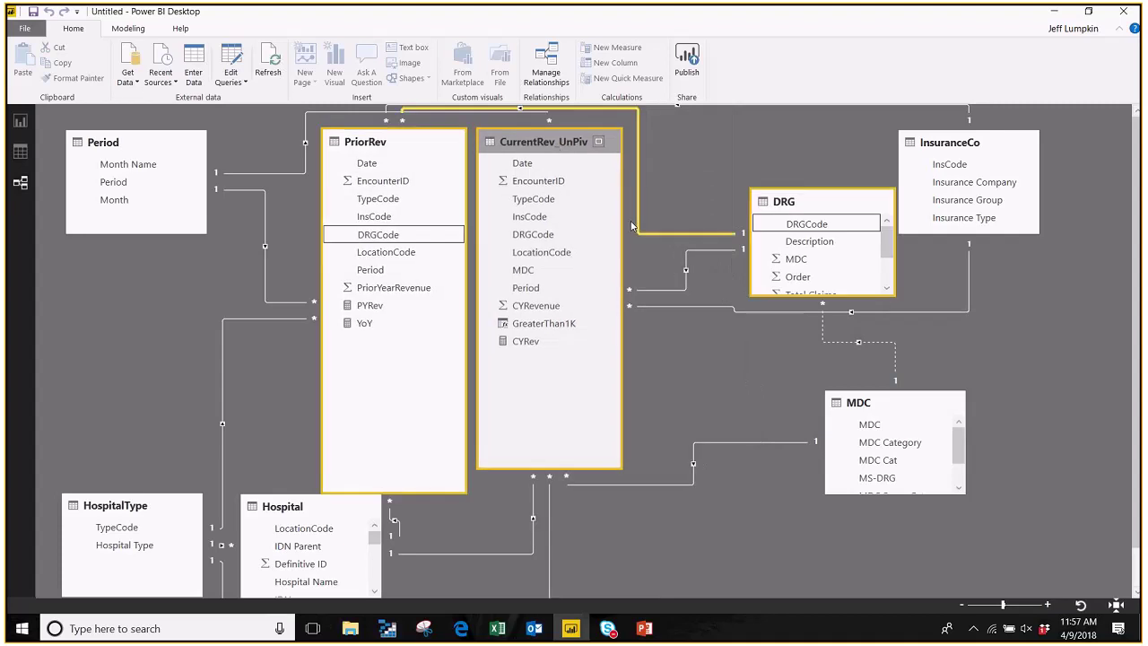
left_click_drag(842, 204, 764, 178)
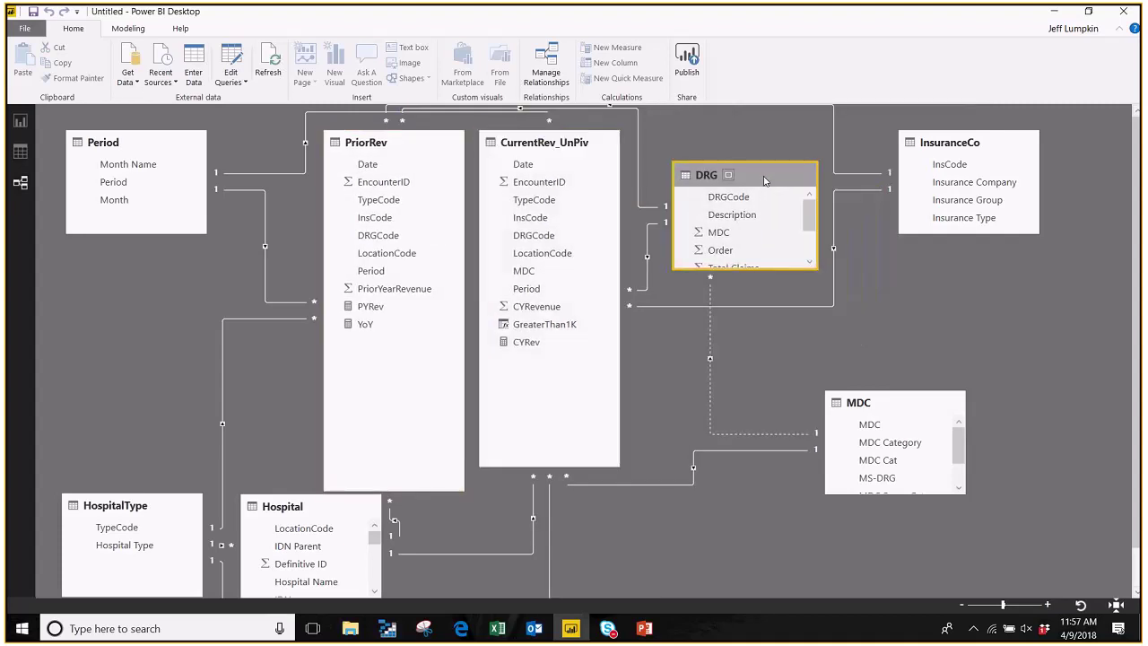
left_click_drag(750, 270, 751, 364)
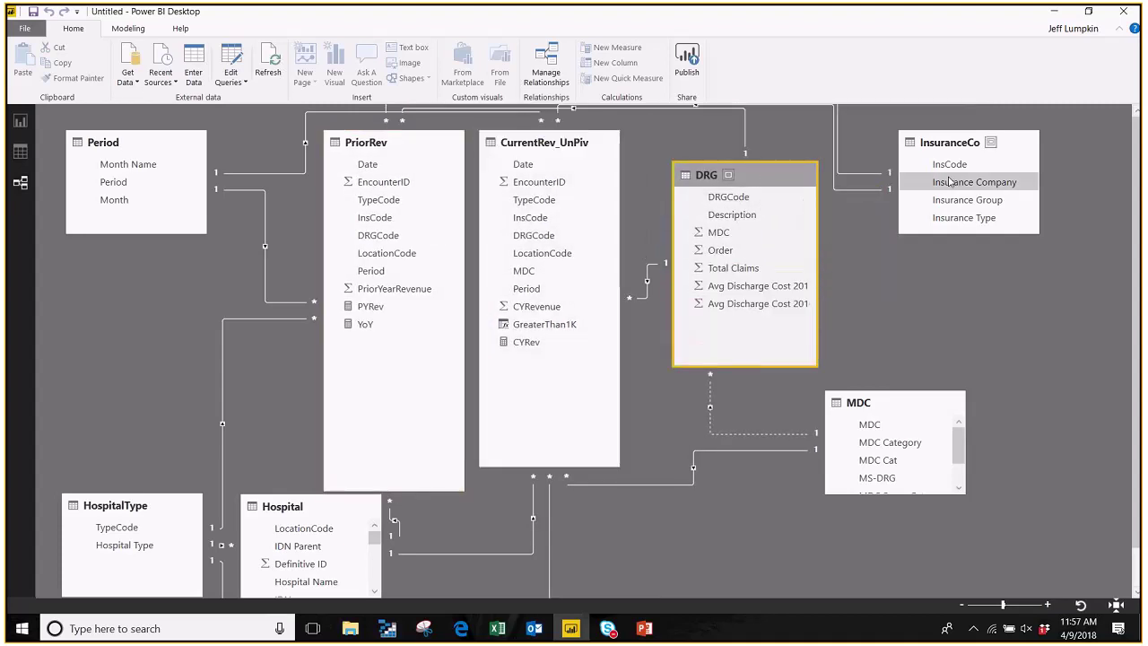
- Place InsuranceCo below CurrentRev_UnPiv, and move MDC to the right of DRG, lengthened to fit all its fields
left_click(1015, 142)
left_click_drag(1015, 142, 732, 511)
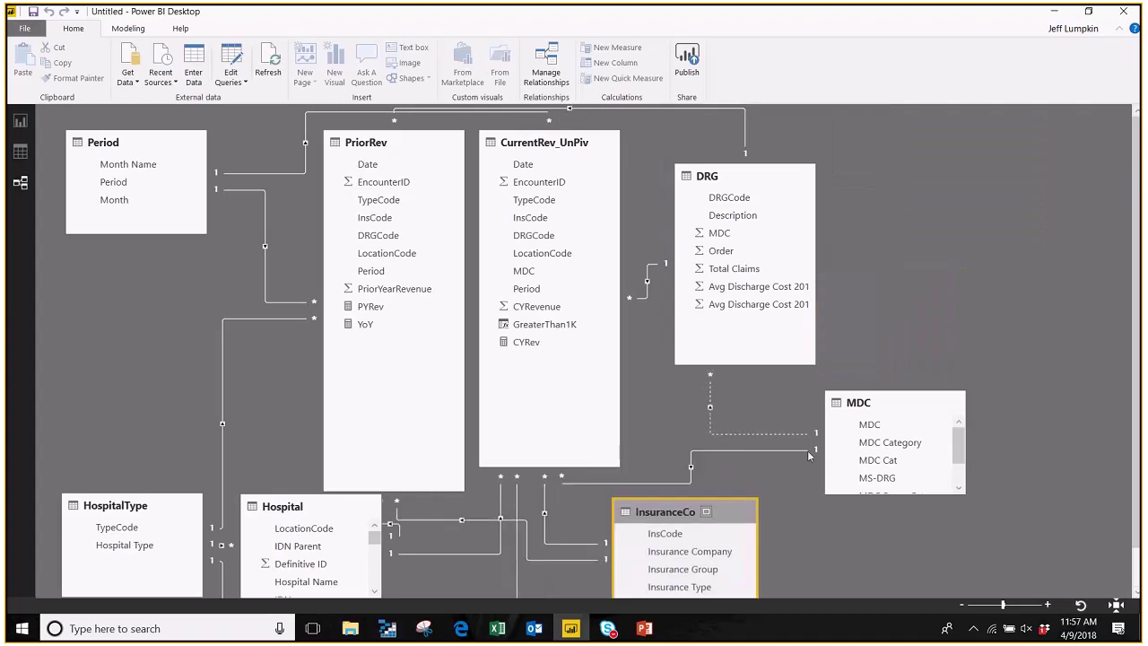
left_click_drag(913, 402, 997, 156)
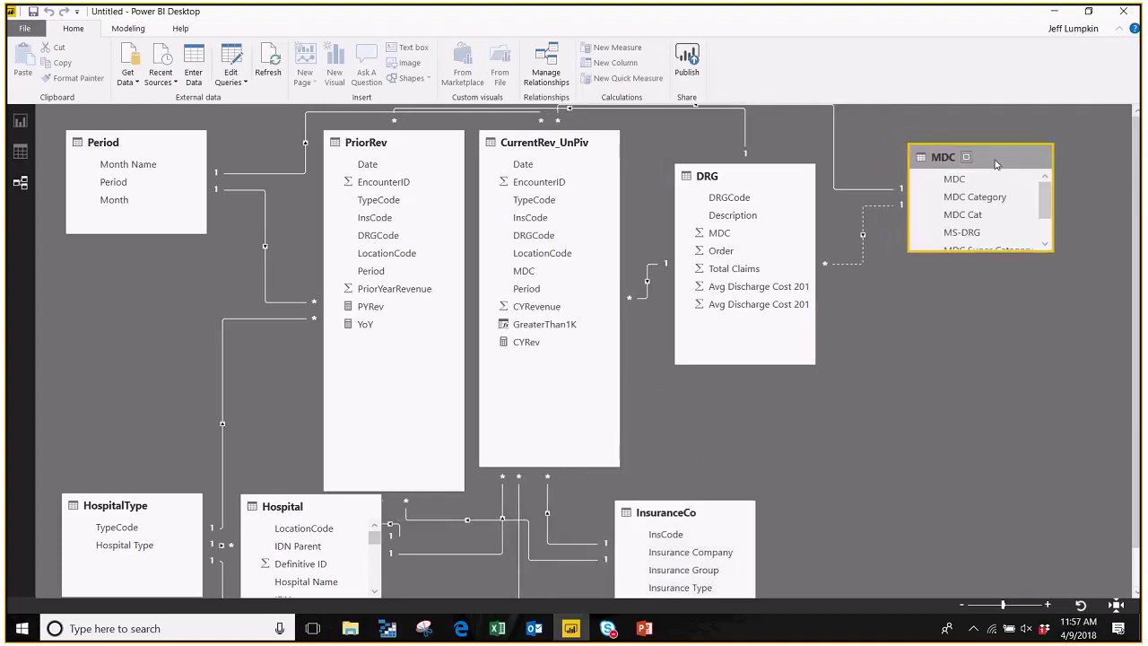
left_click_drag(989, 250, 987, 375)
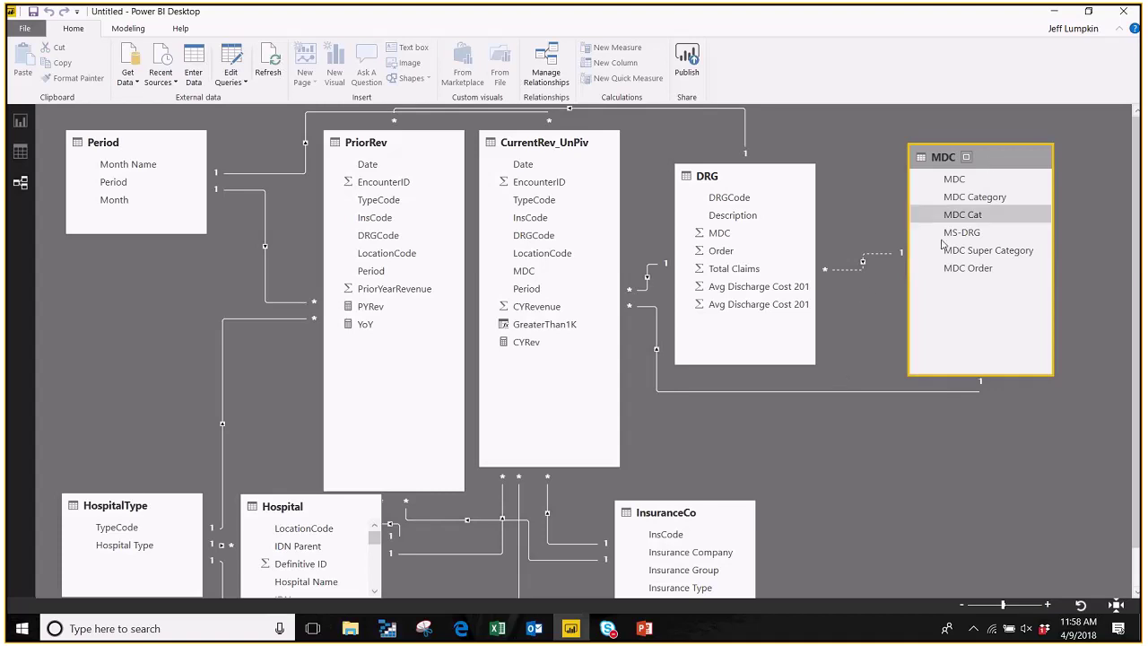
- Inspect the MDC to CurrentRev_UnPiv, DRG to PriorRev and DRG to MDC relationships, and nudge DRG closer to MDC
left_click(853, 391)
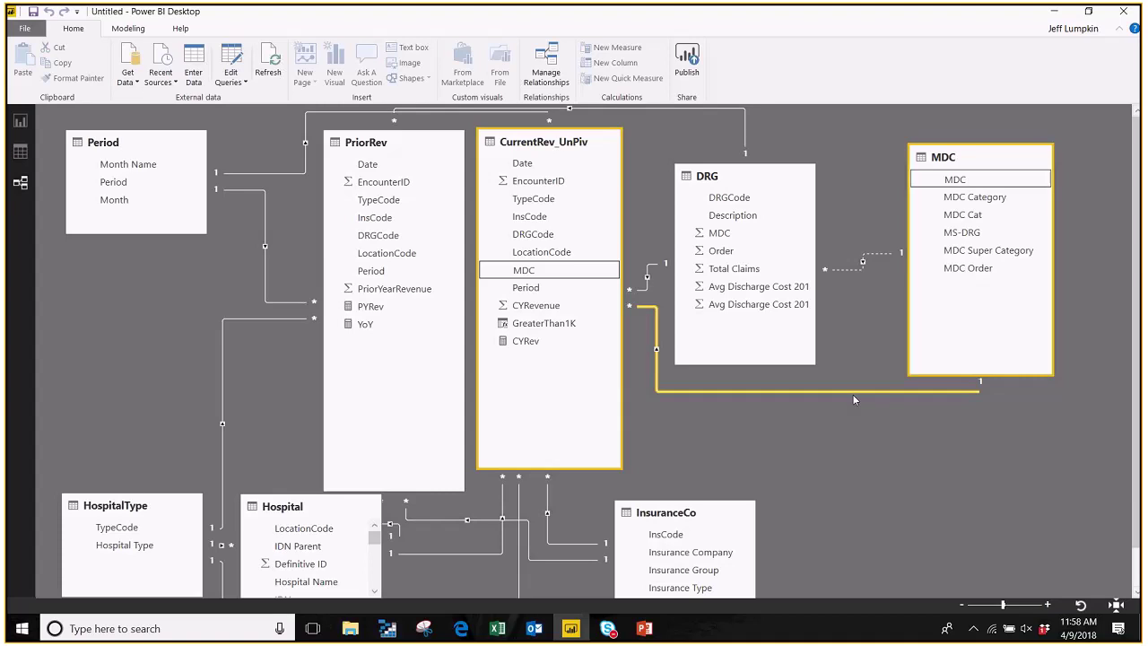
left_click(744, 130)
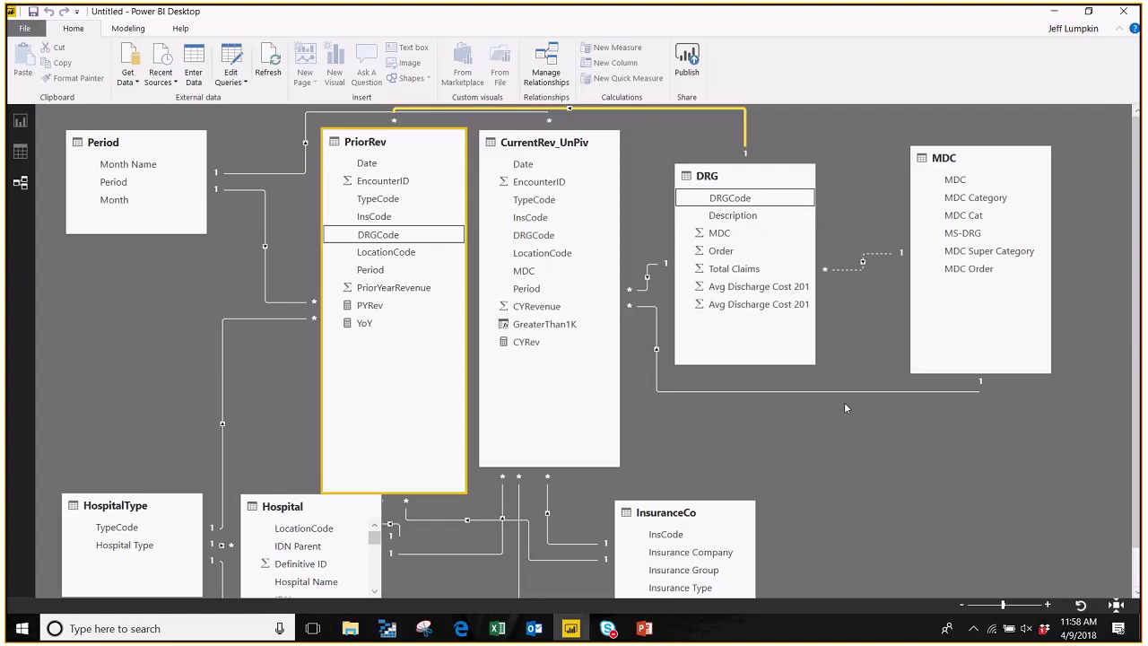
left_click(841, 268)
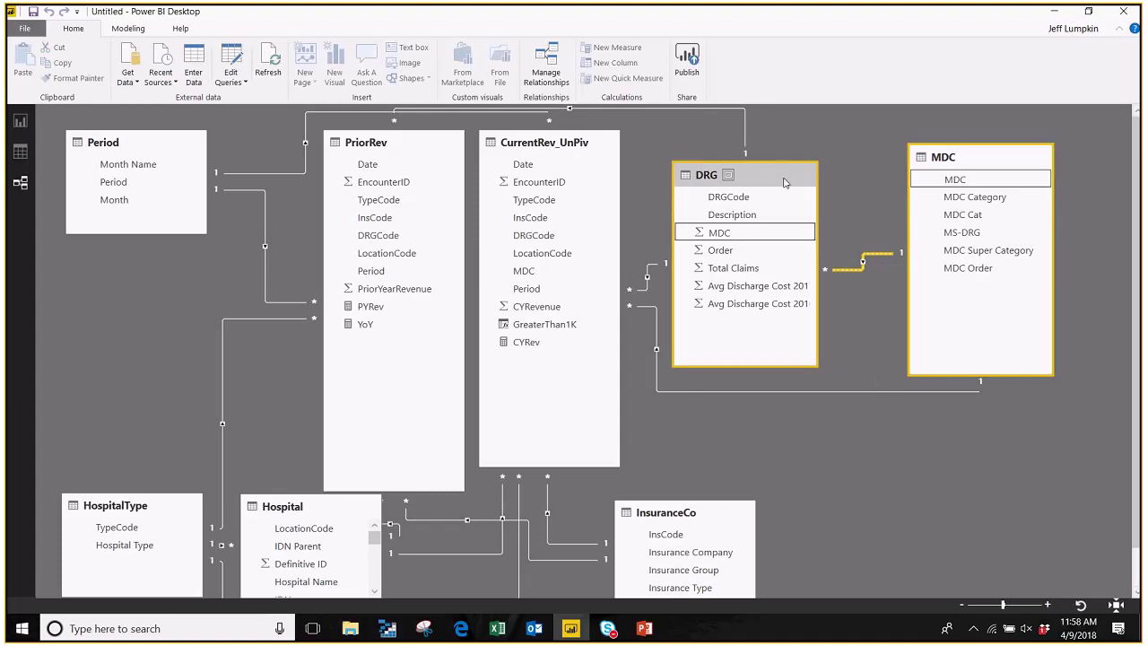
mouse_move(794, 173)
left_mouse_down()
mouse_move(834, 168)
mouse_move(807, 168)
left_mouse_up()
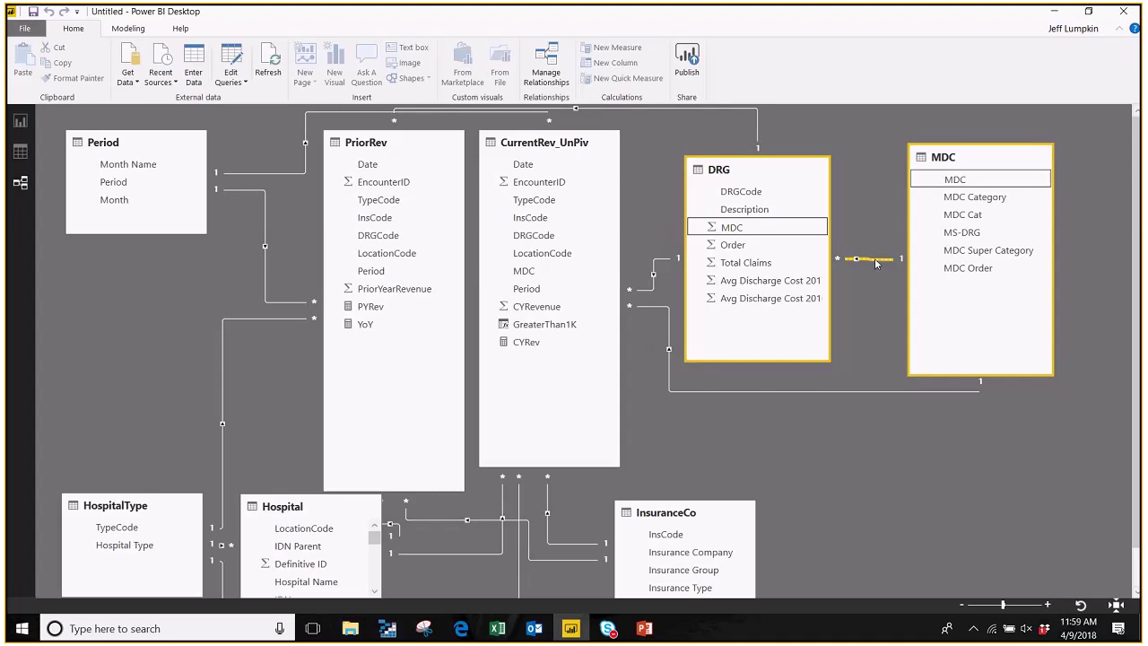
- Check the current file's Data Load options for relationship autodetection, and leave the options without saving
left_click(25, 28)
mouse_move(70, 283)
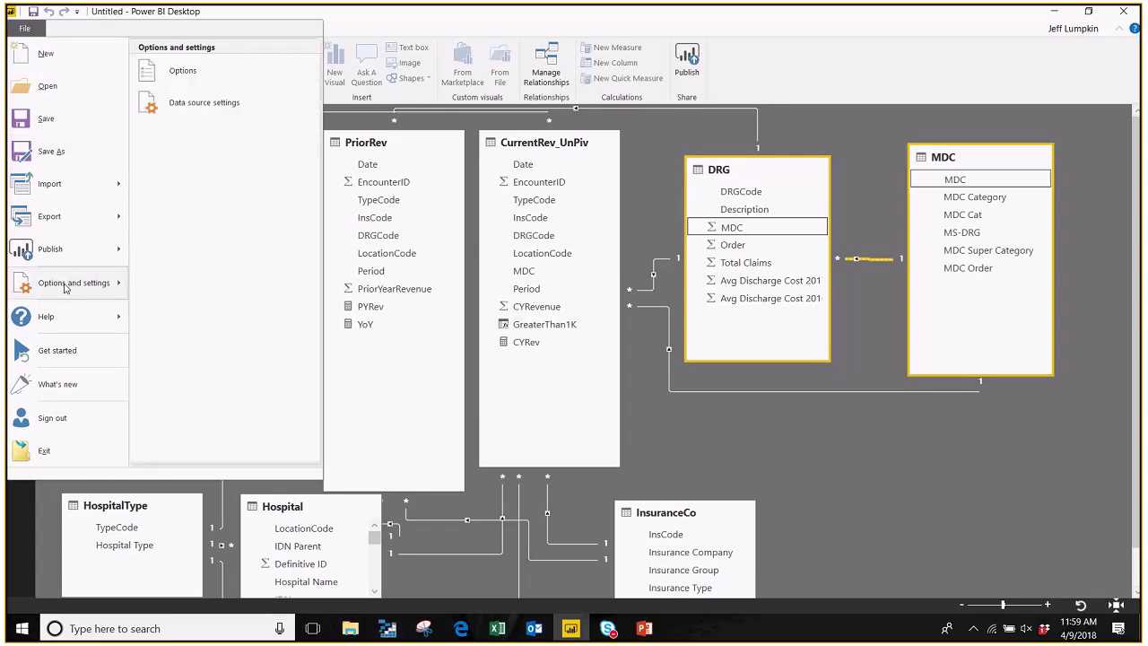
left_click(200, 102)
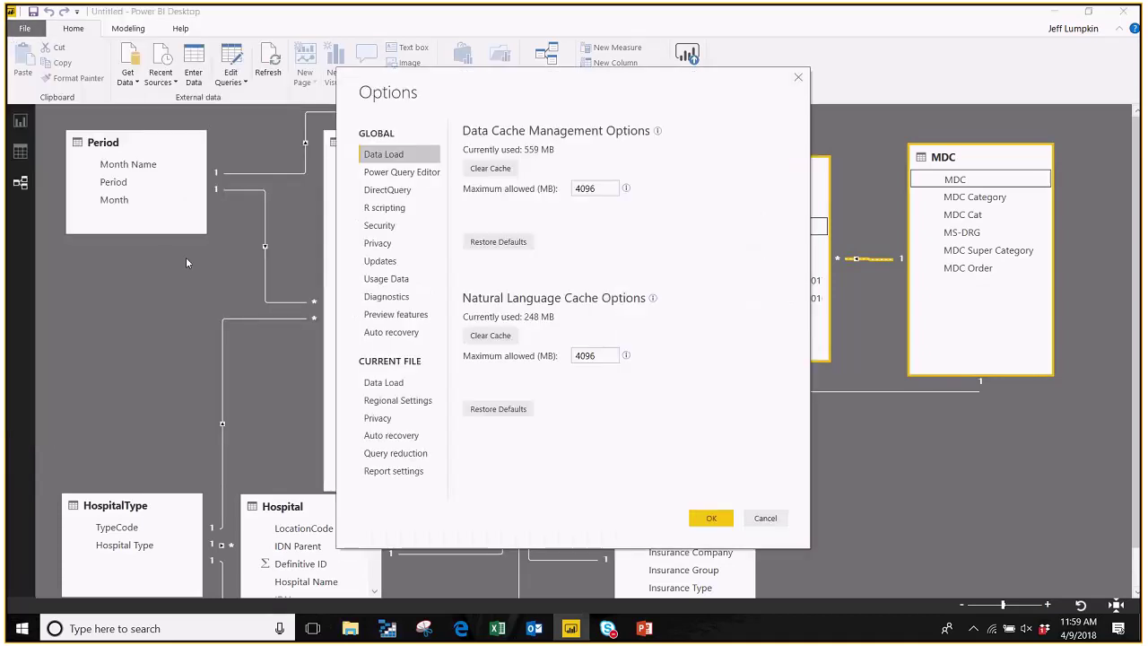
left_click(410, 381)
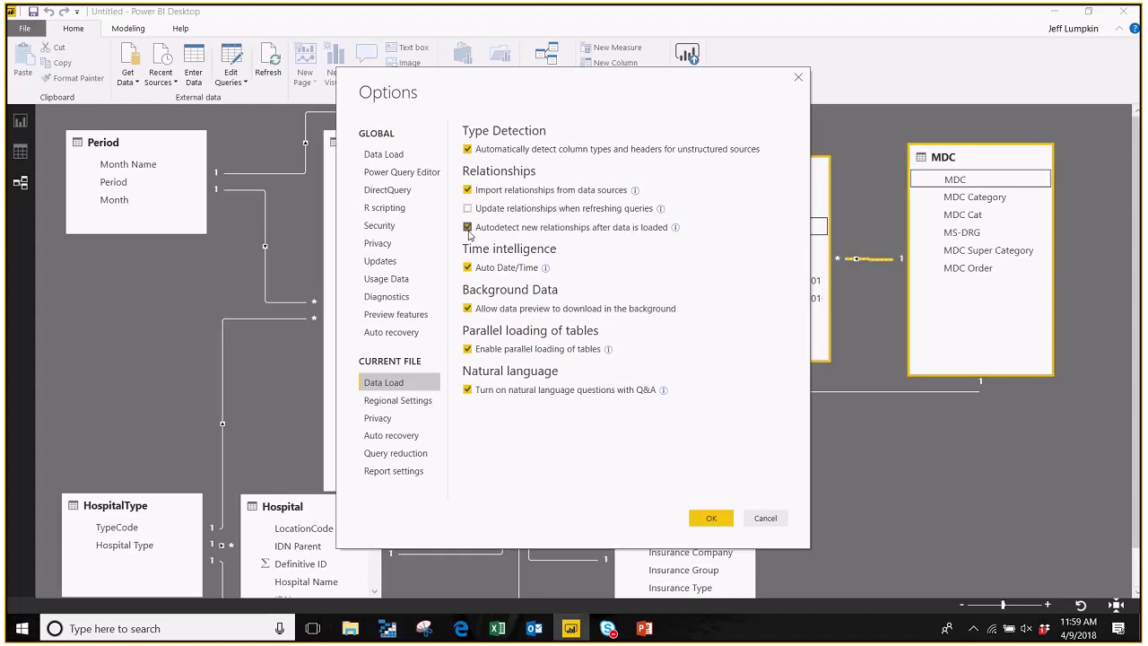
left_click(765, 518)
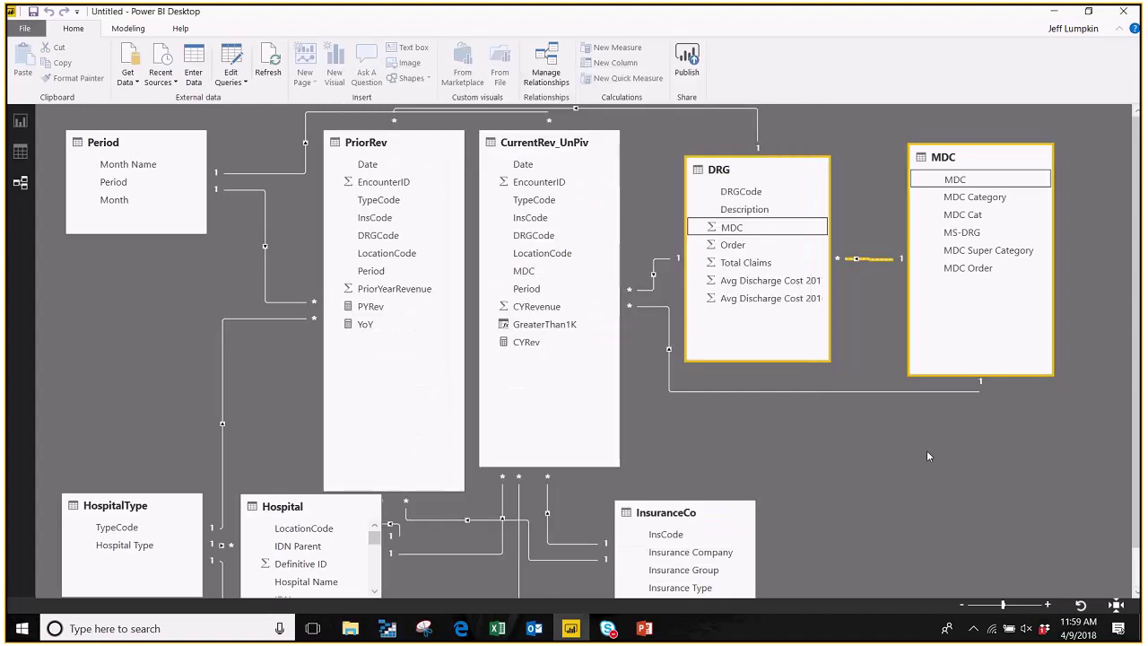
- Delete the relationship between the MDC and CurrentRev_UnPiv tables
left_click(914, 391)
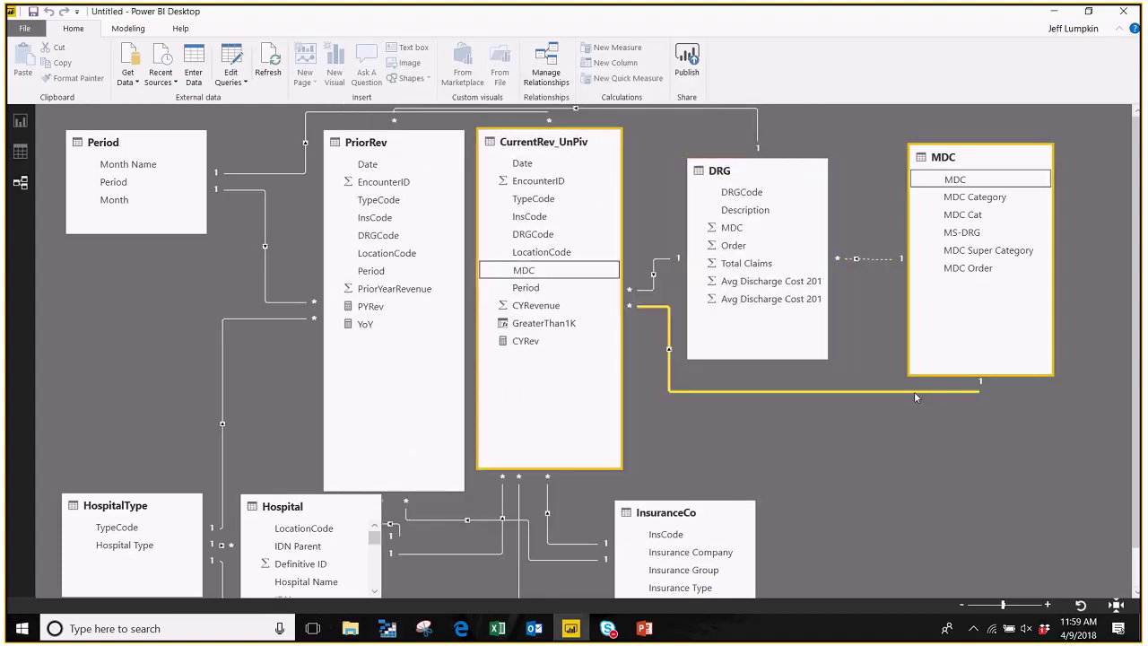
key("Delete")
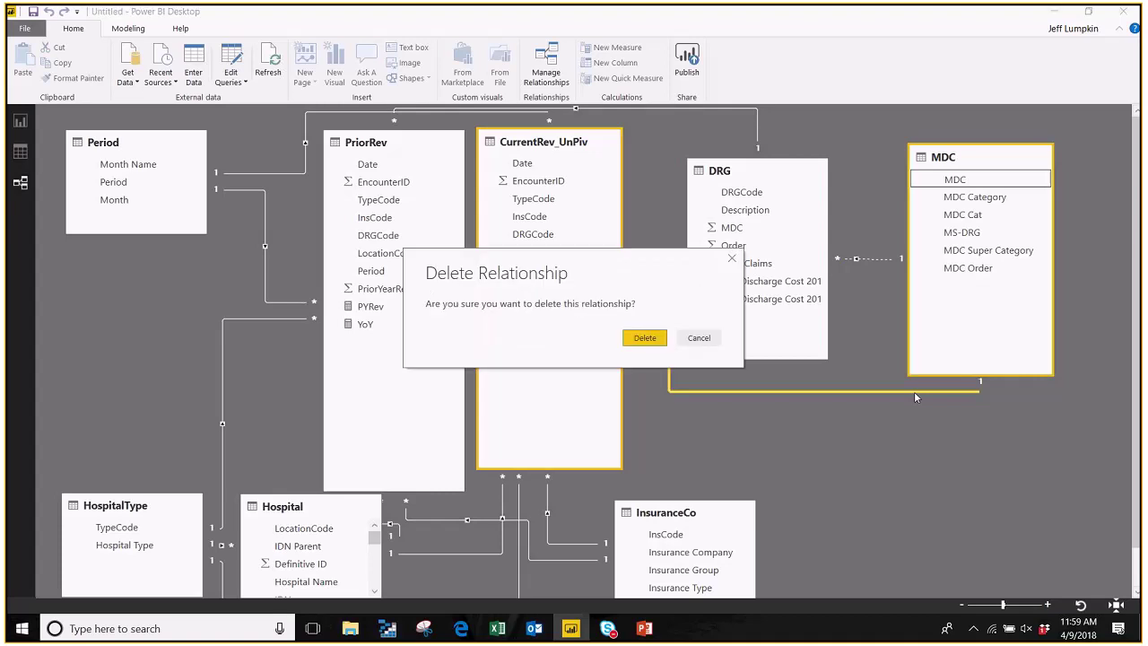
left_click(704, 337)
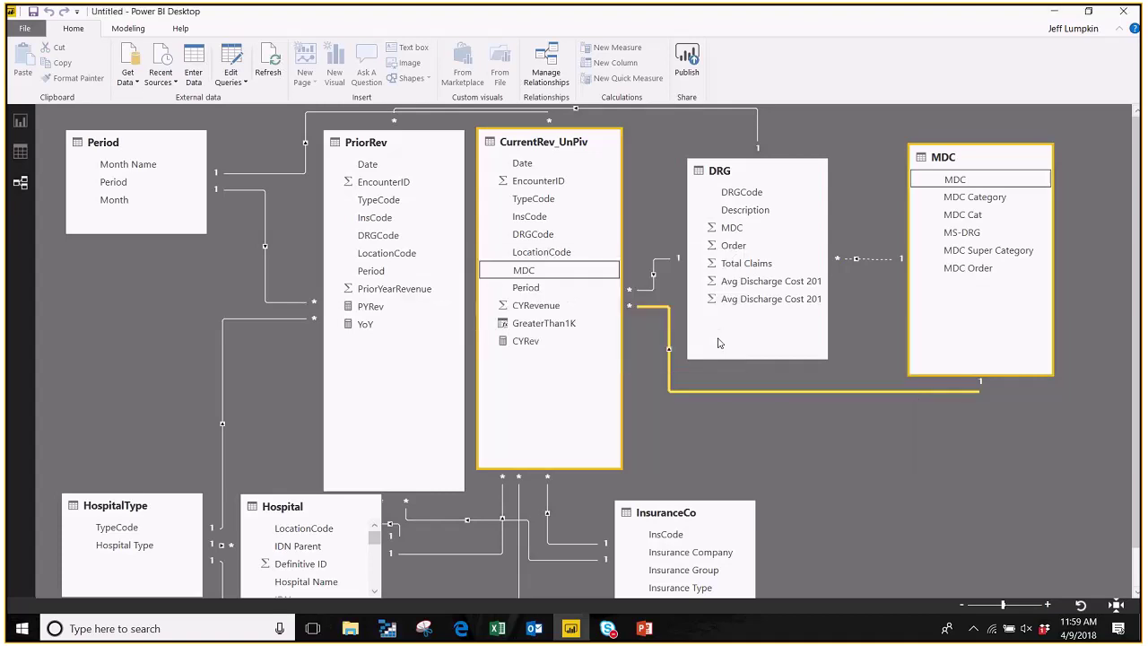
- Make the many-to-one relationship between DRG and MDC active, keeping the single cross filter direction
left_click(869, 261)
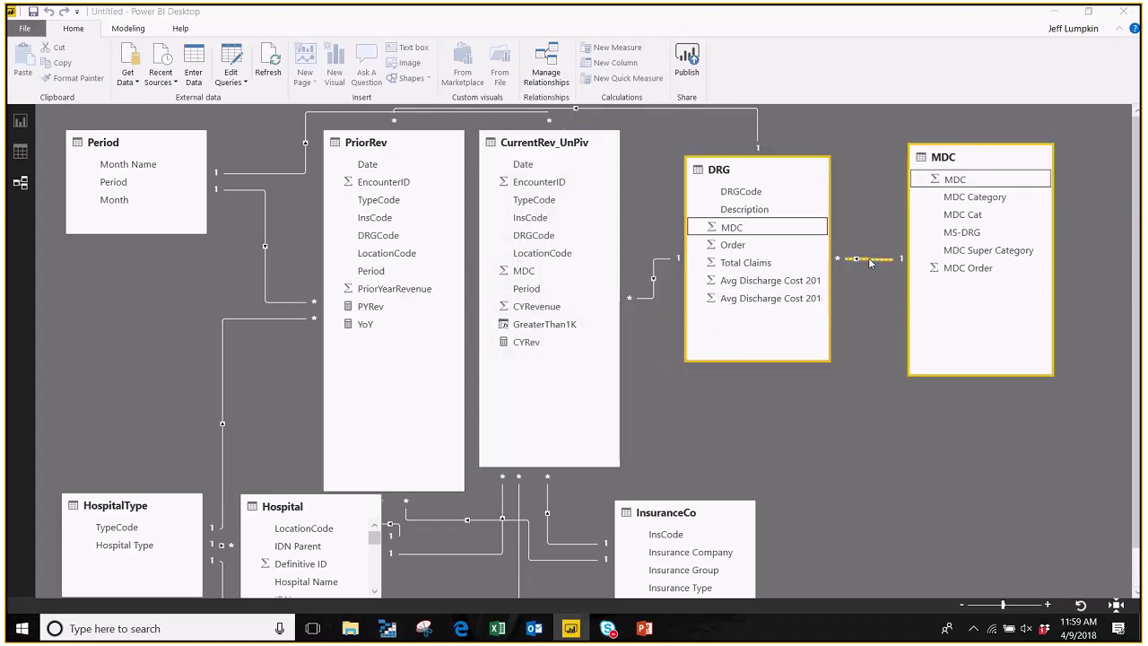
double_click(869, 262)
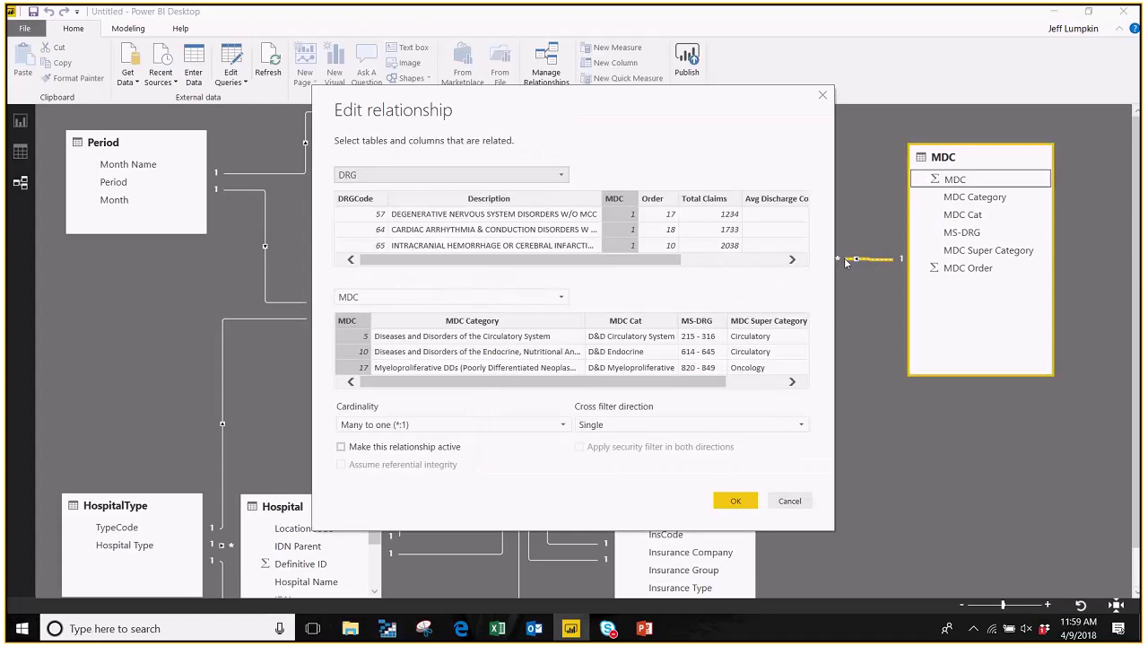
left_click(342, 447)
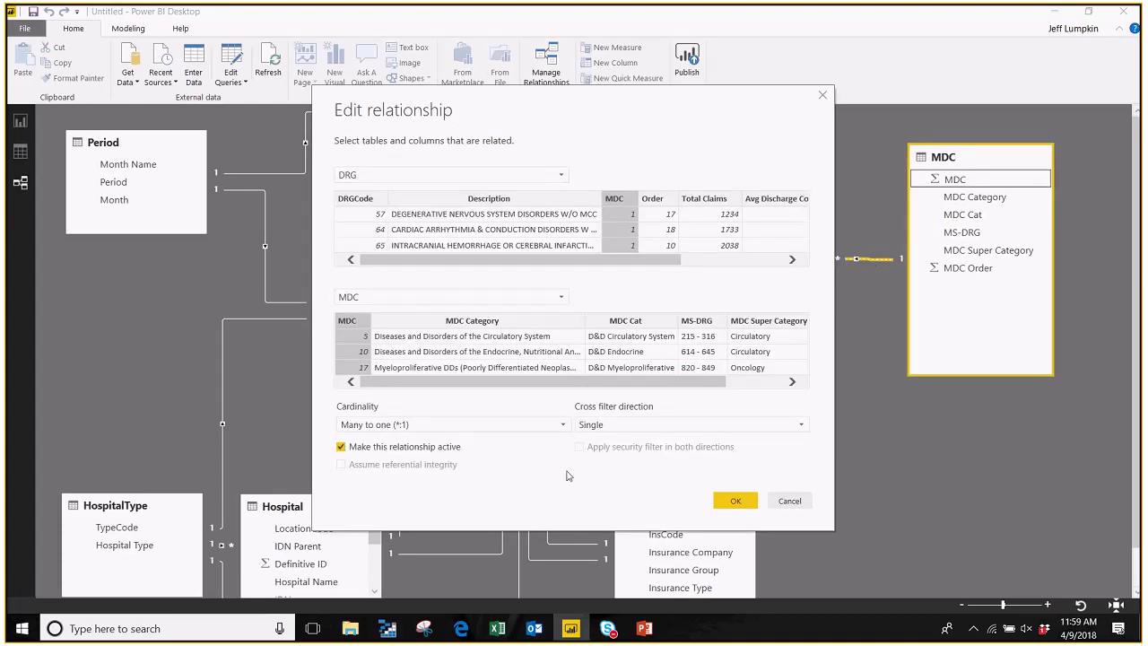
left_click(735, 501)
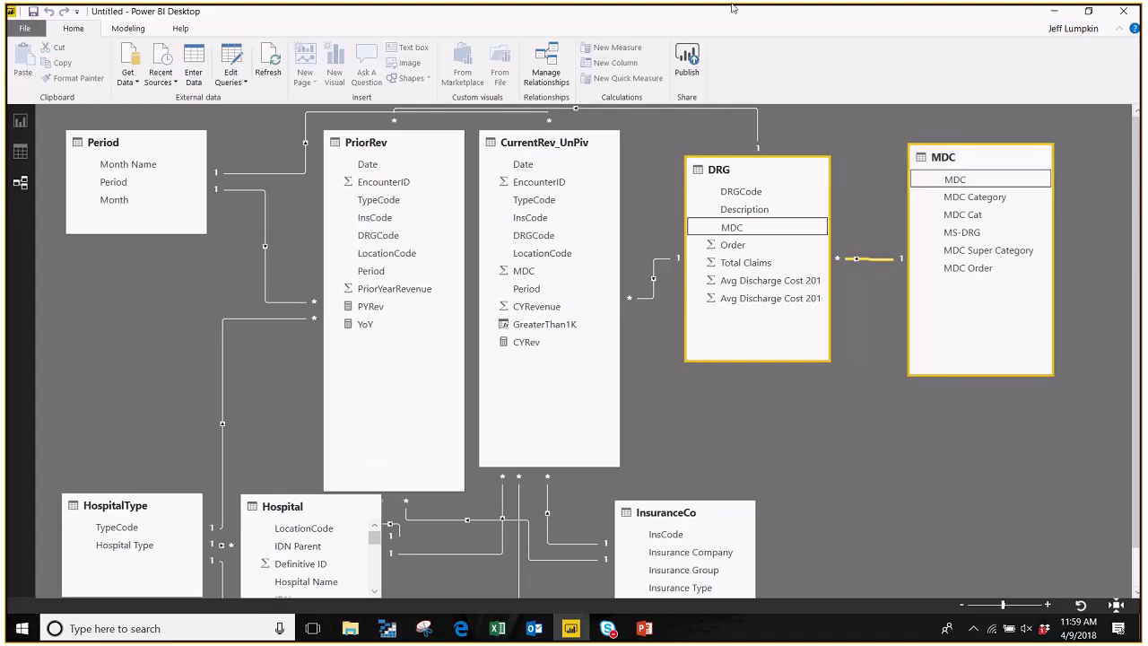
- Move the InsuranceCo table below DRG and MDC, and place Hospital directly beneath Period in the diagram
left_click_drag(744, 513, 977, 403)
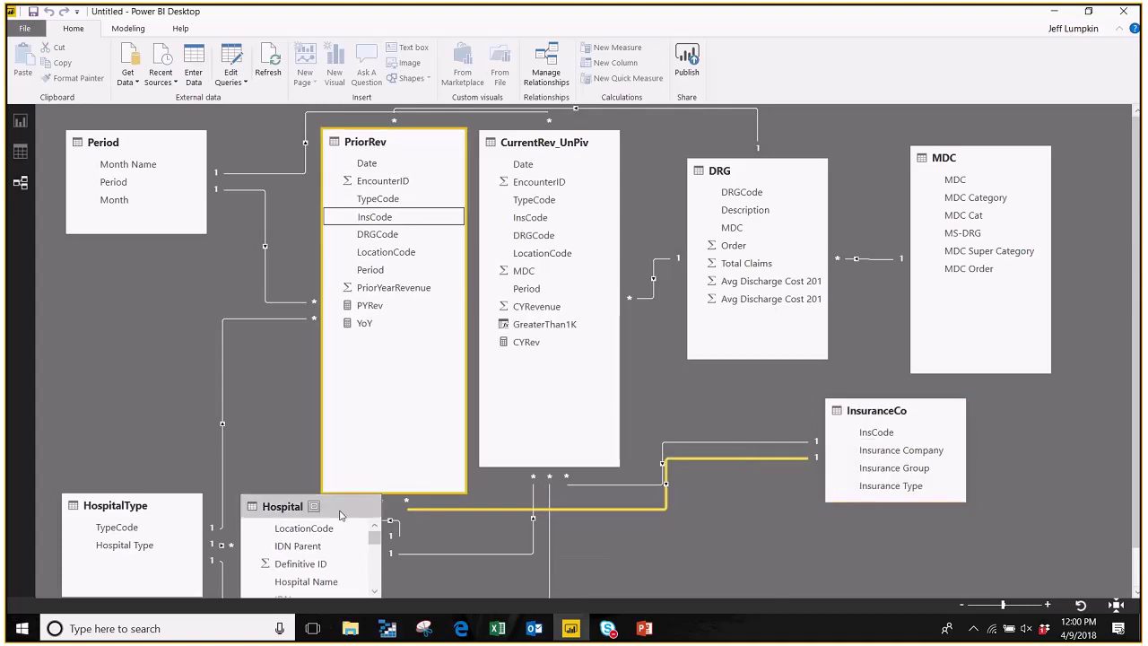
left_click_drag(340, 514, 159, 258)
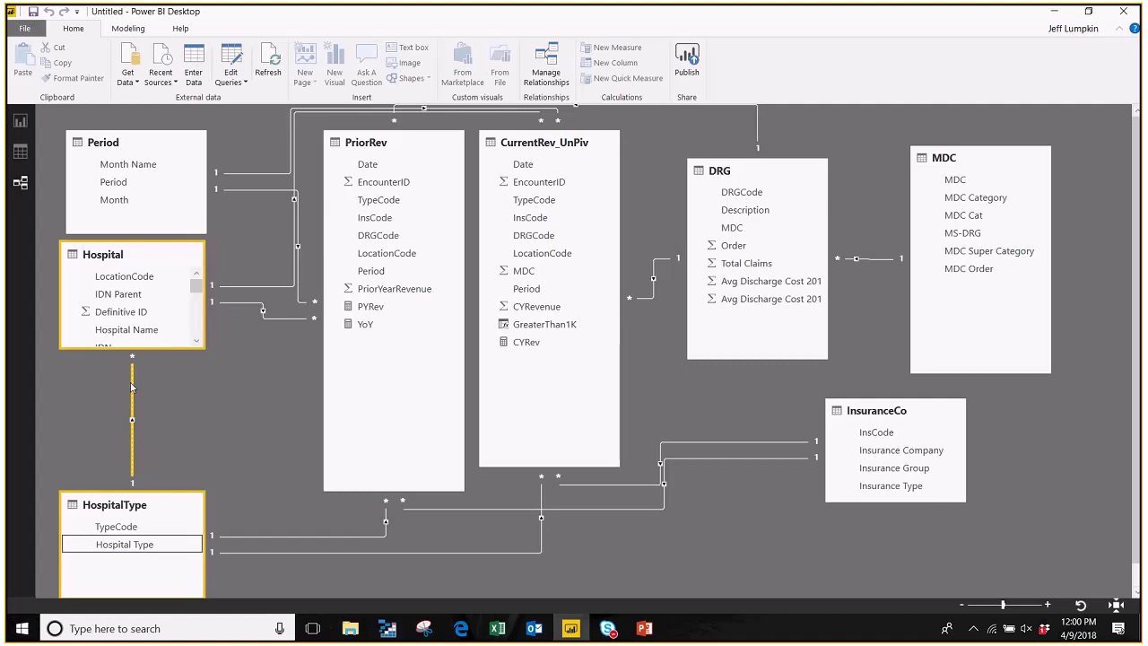
- Delete the relationship between the Hospital and HospitalType tables
key("Delete")
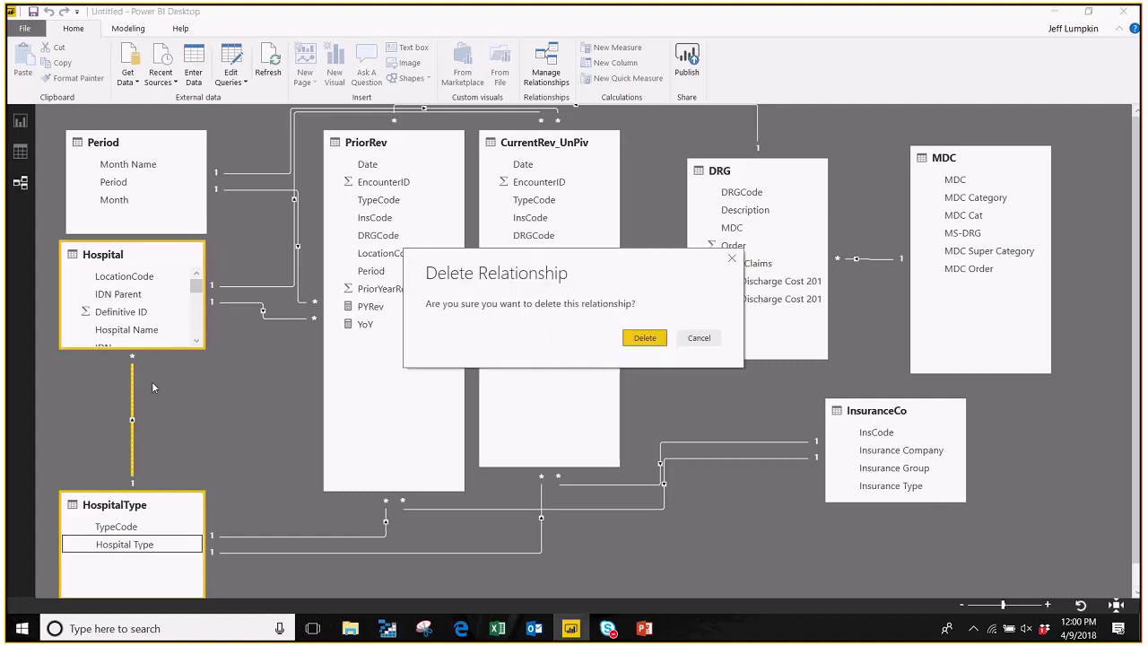
left_click(634, 339)
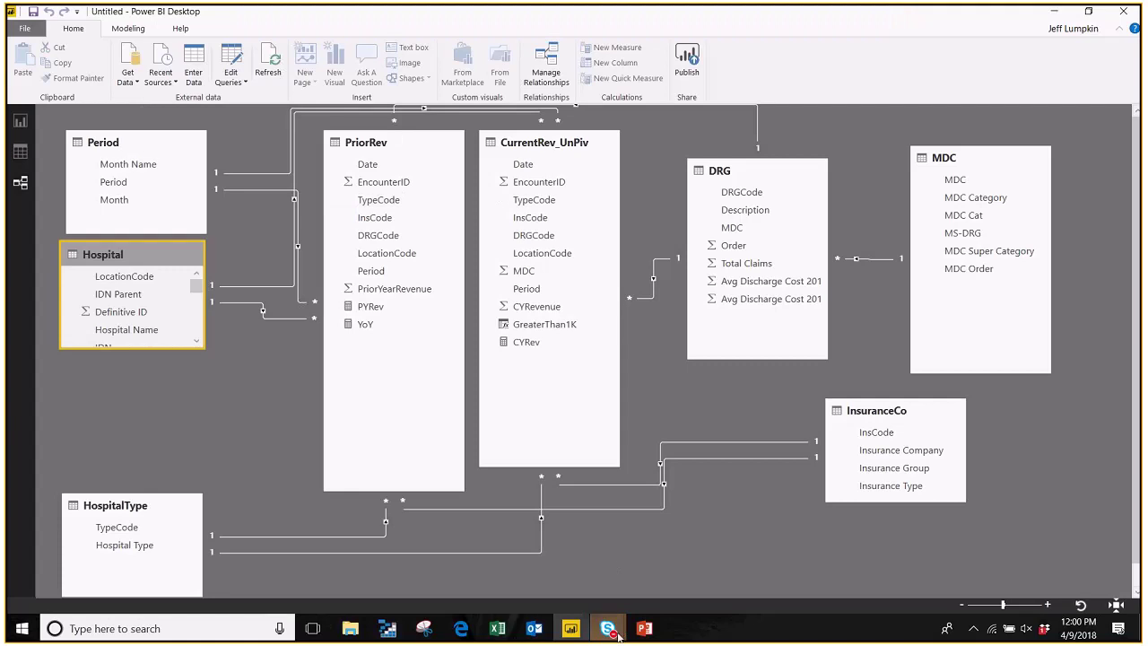
- Switch to the Skype for Business meeting, hang up the call and close the meeting window
mouse_move(607, 627)
left_click(616, 584)
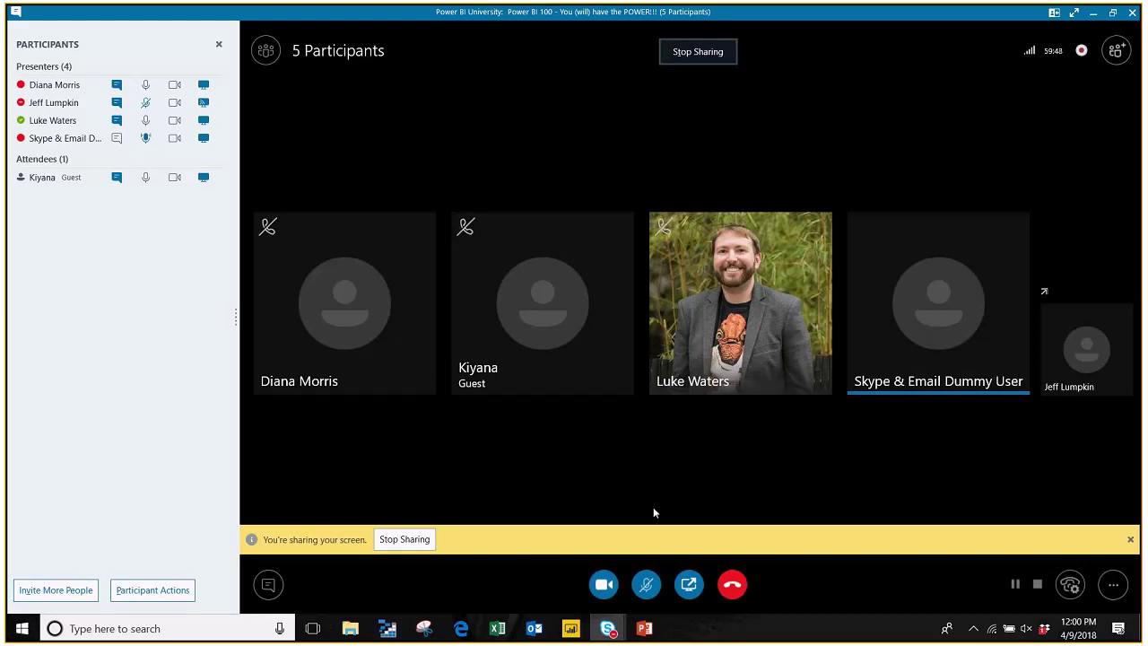
left_click(732, 584)
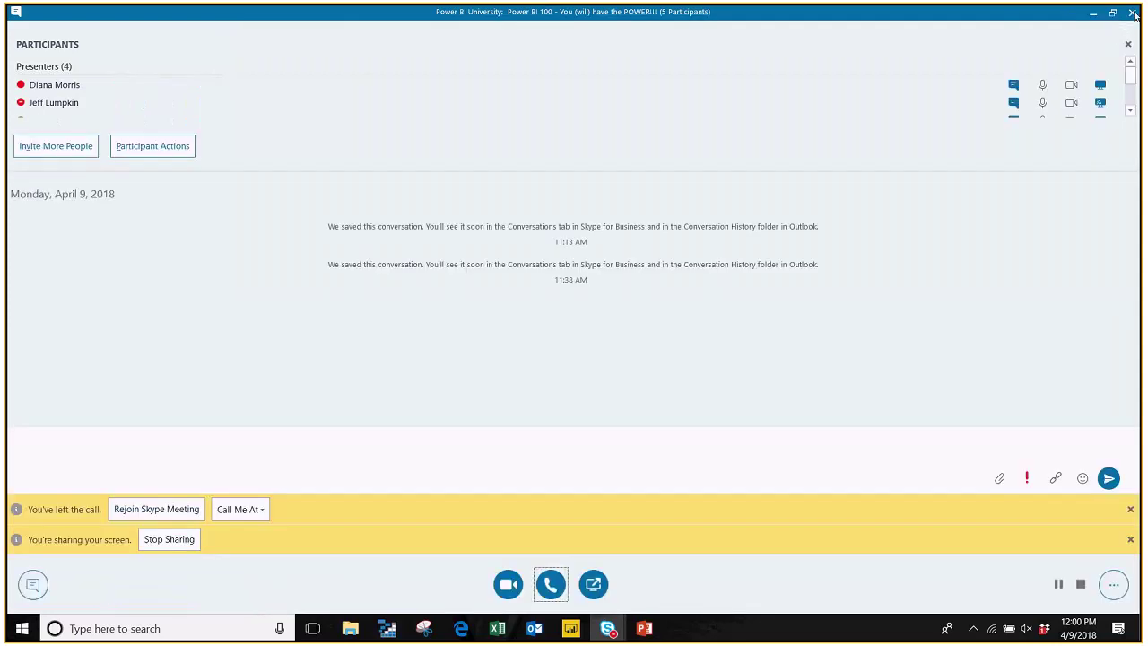
left_click(1129, 12)
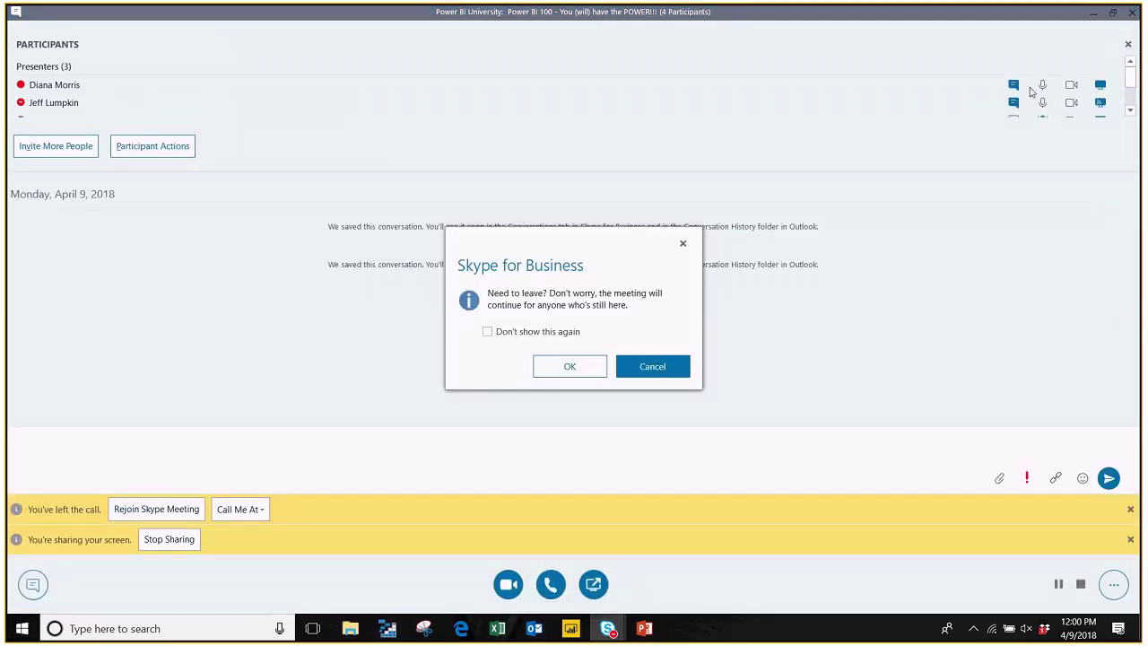